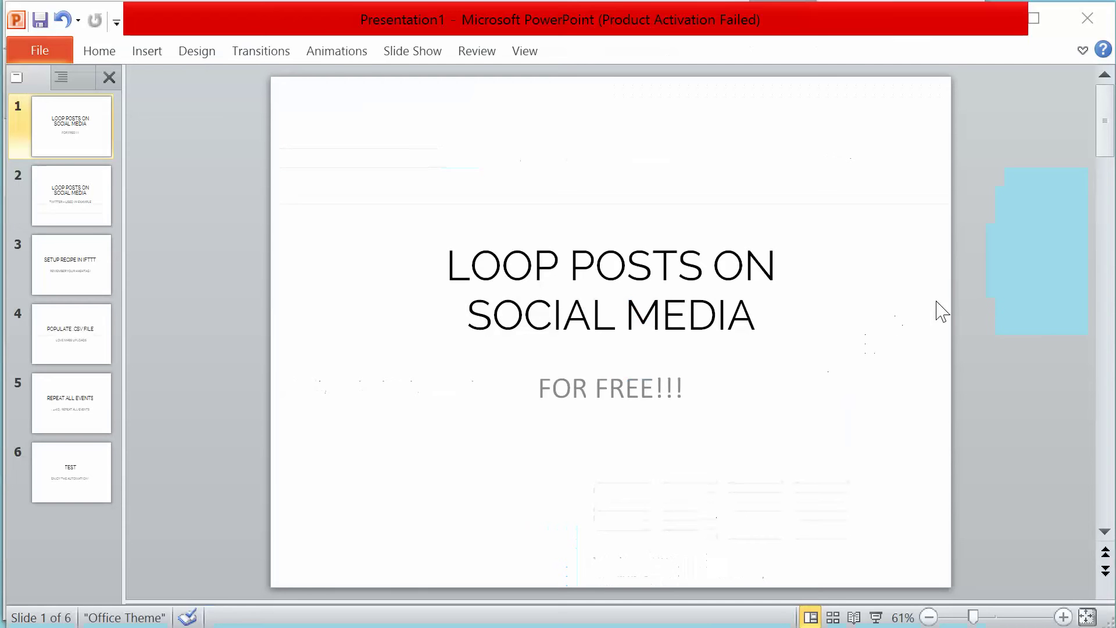
# Advance the deck through slide 2 to slide 3, 'SETUP RECIPE IN IFTTT'
pyautogui.click(70, 198)
pyautogui.click(65, 269)
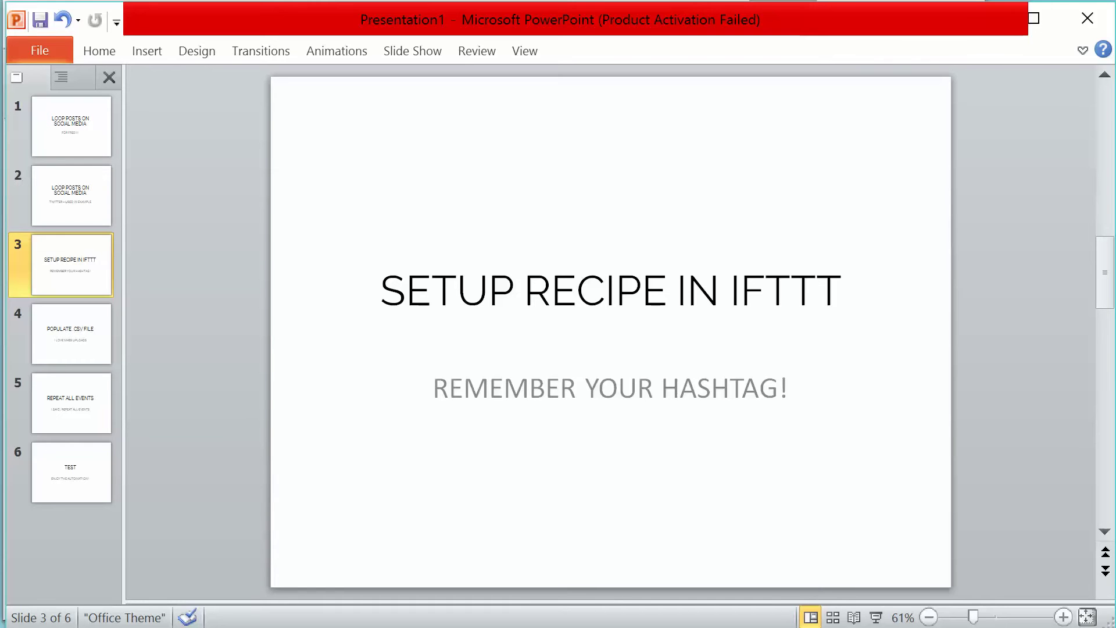
# Widen the Chrome window and scroll through the existing #twitter Google Calendar-to-Twitter recipe
pyautogui.hotkey('alt', 'Tab')
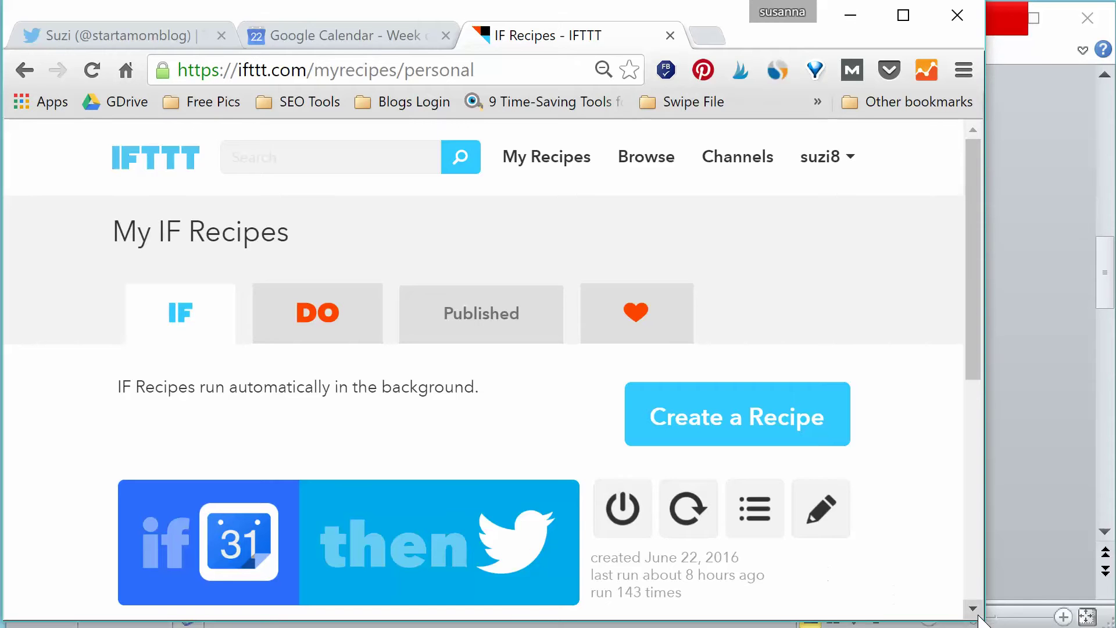
pyautogui.moveTo(982, 616); pyautogui.dragTo(1115, 624)
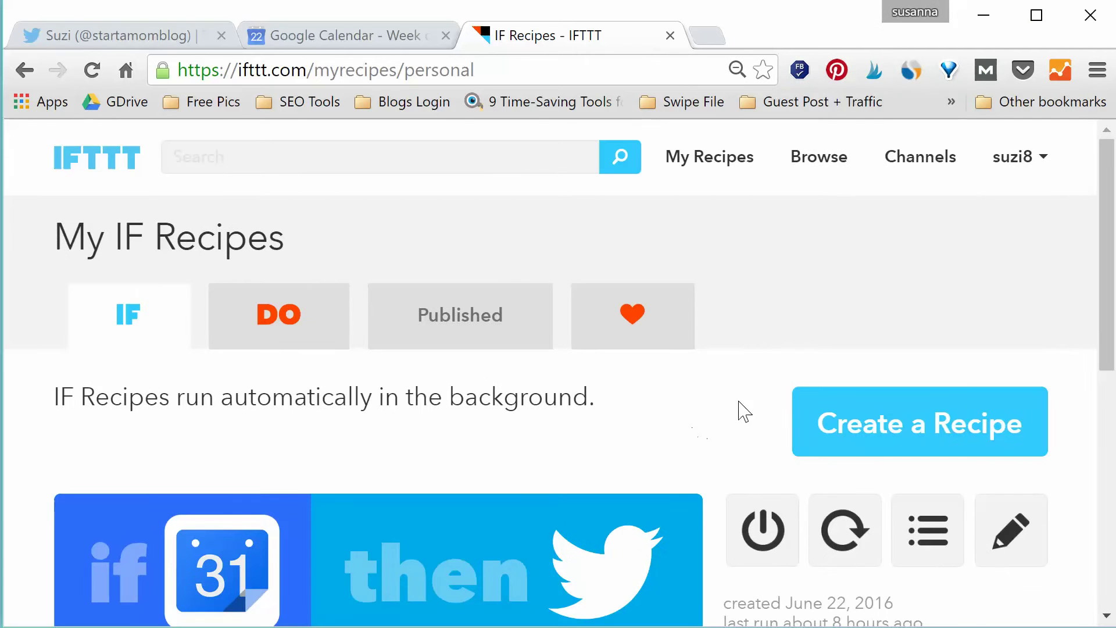
pyautogui.moveTo(1105, 254); pyautogui.dragTo(1108, 381)
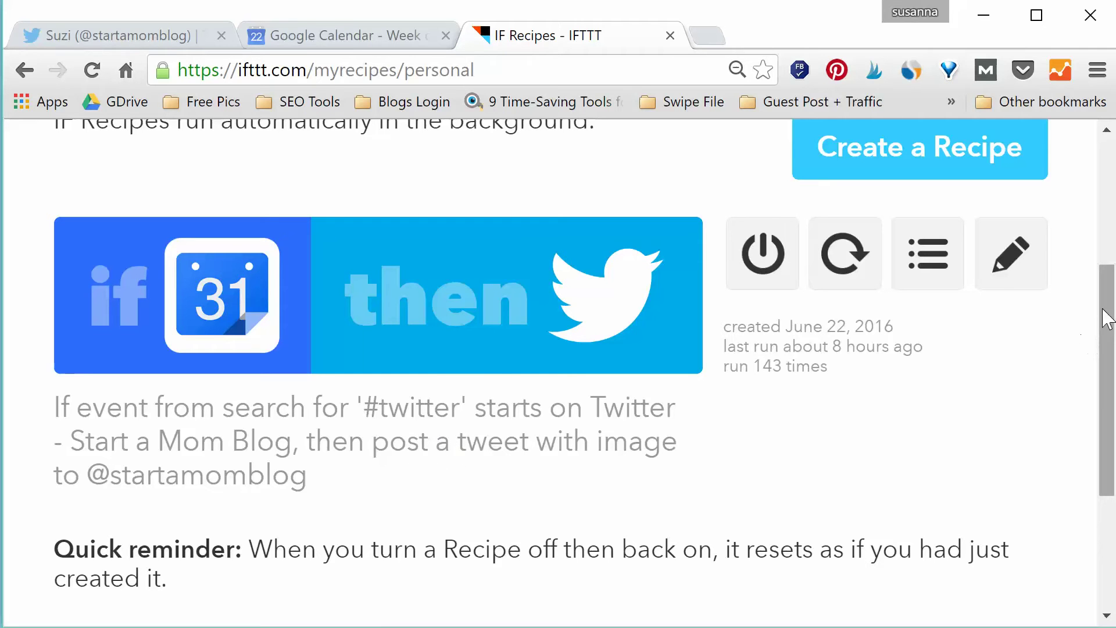
pyautogui.moveTo(1107, 318); pyautogui.dragTo(1066, 159)
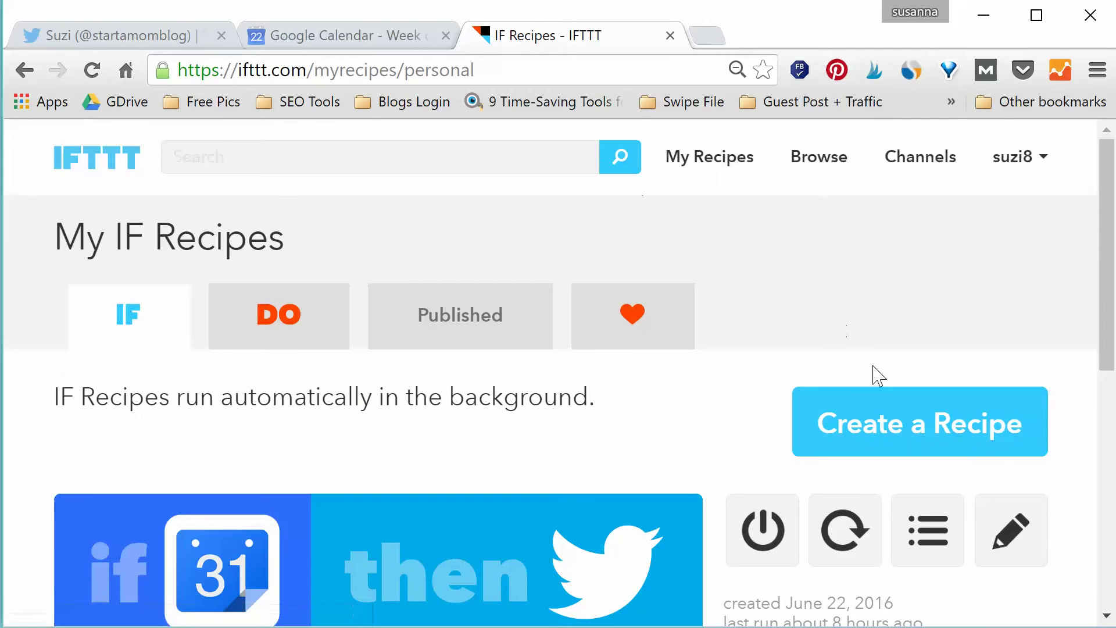
# Start a new recipe with Google Calendar as the trigger channel
pyautogui.click(885, 419)
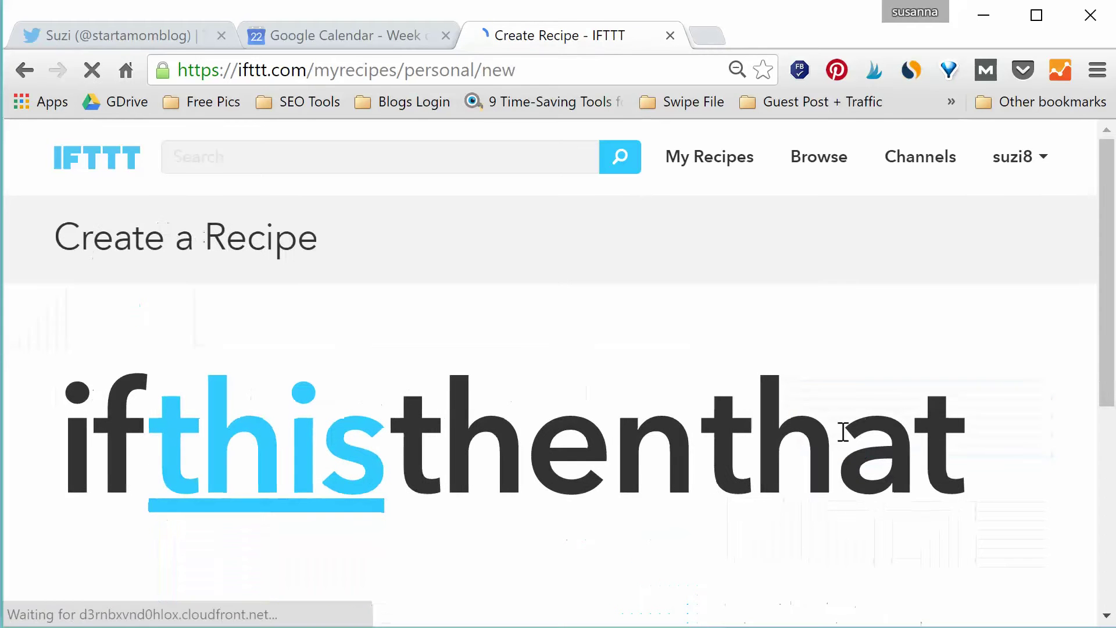
pyautogui.click(295, 472)
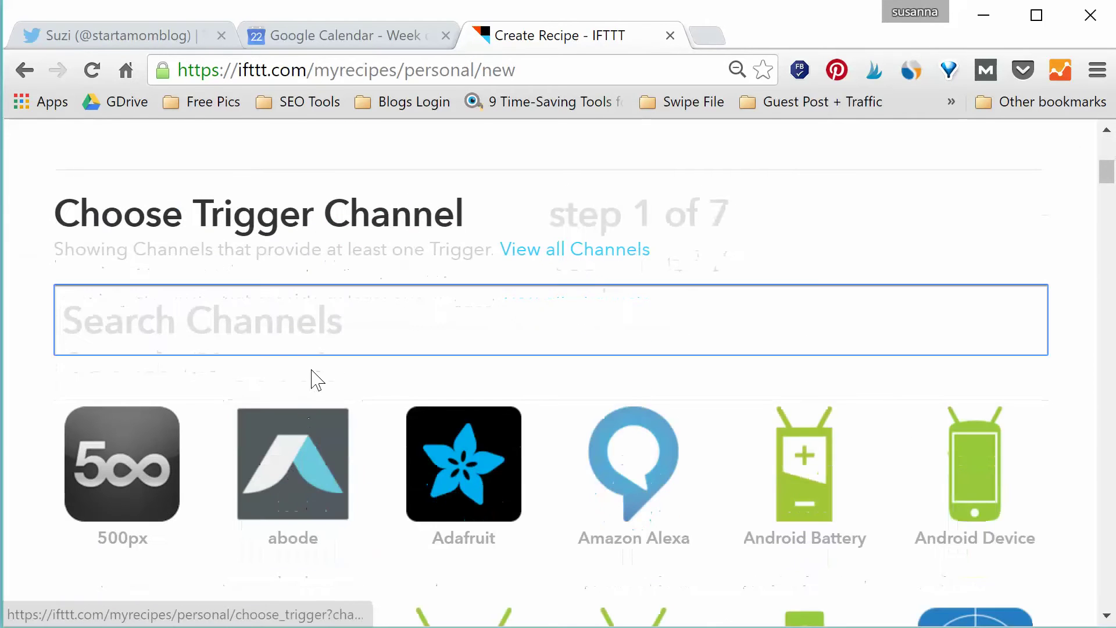
pyautogui.write('GOOGLE C')
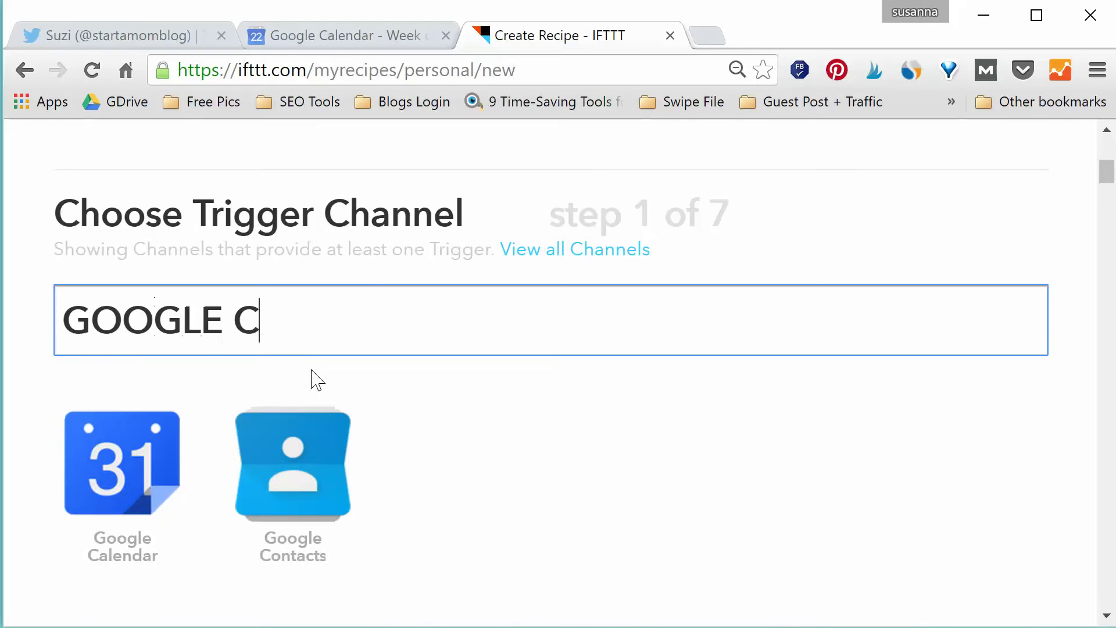
pyautogui.click(129, 469)
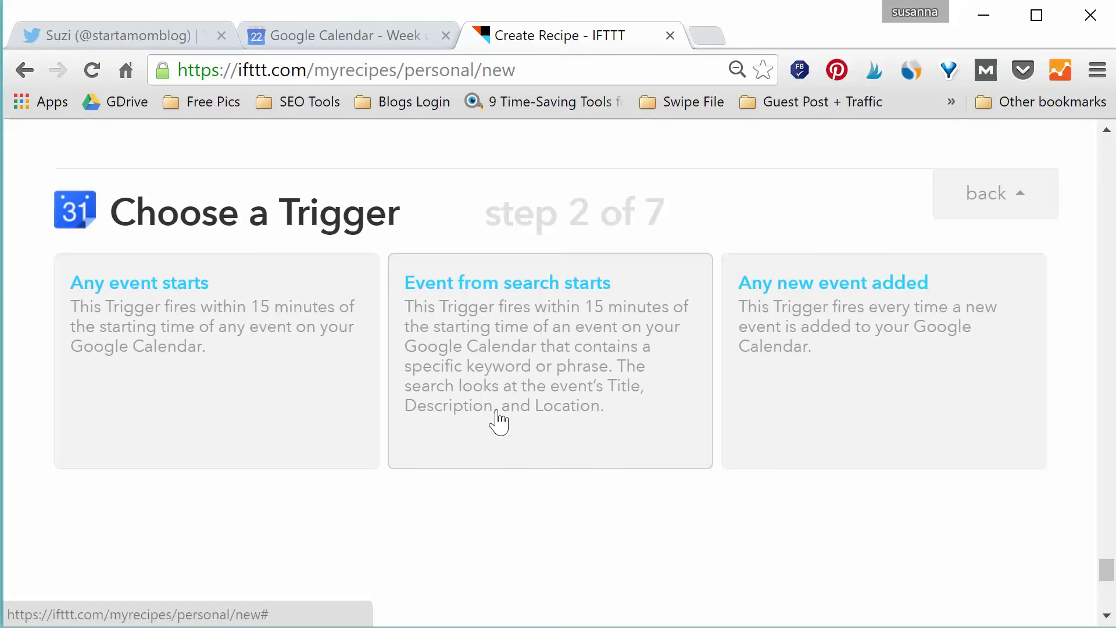
# Choose the 'Event from search starts' trigger with keyword '#twitter'
pyautogui.click(498, 420)
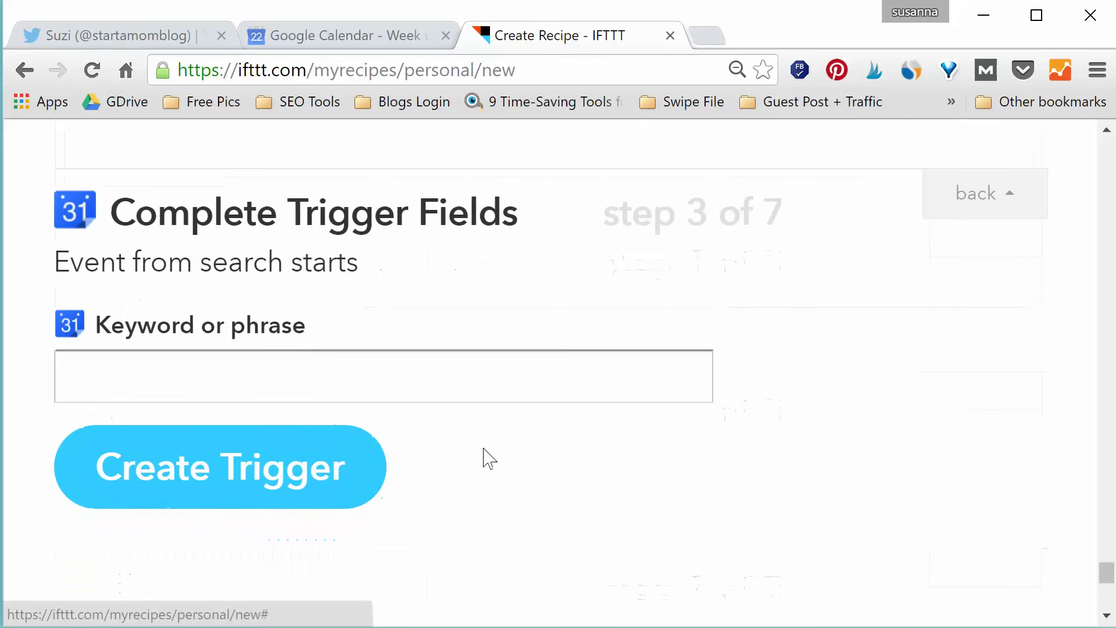
pyautogui.click(421, 377)
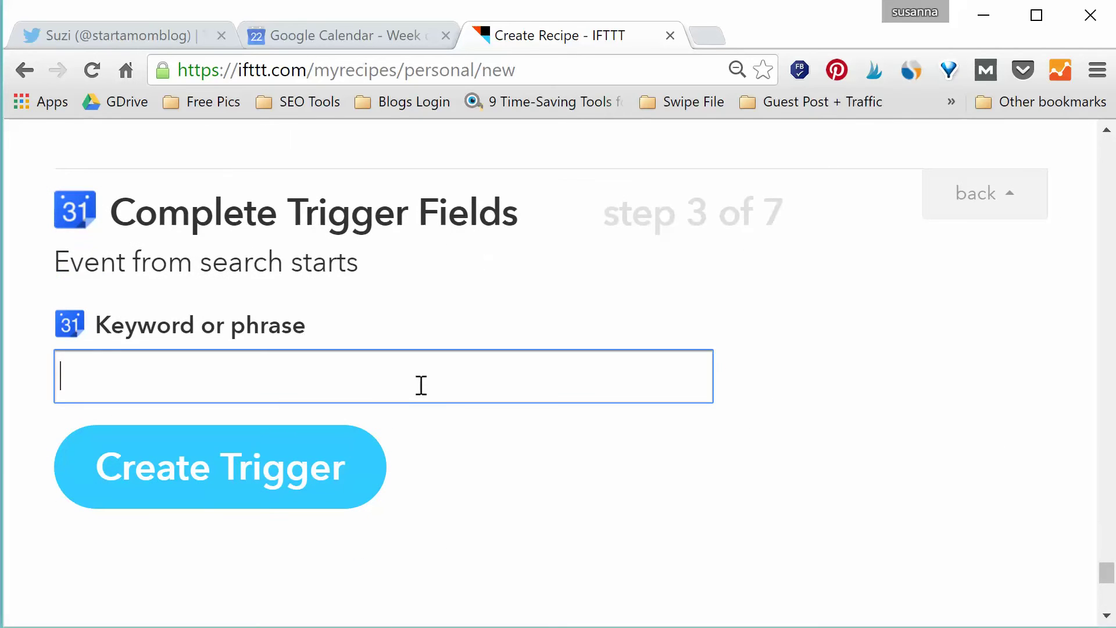
pyautogui.write('#twitter')
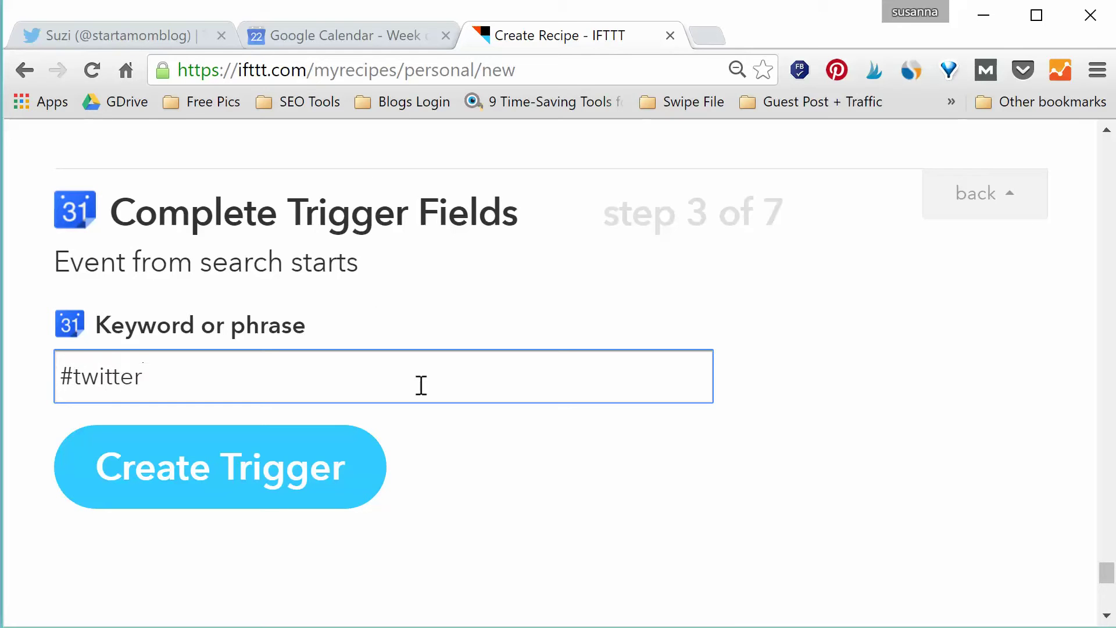
# Create the trigger and pick Twitter's 'Post a tweet with image' action
pyautogui.click(293, 497)
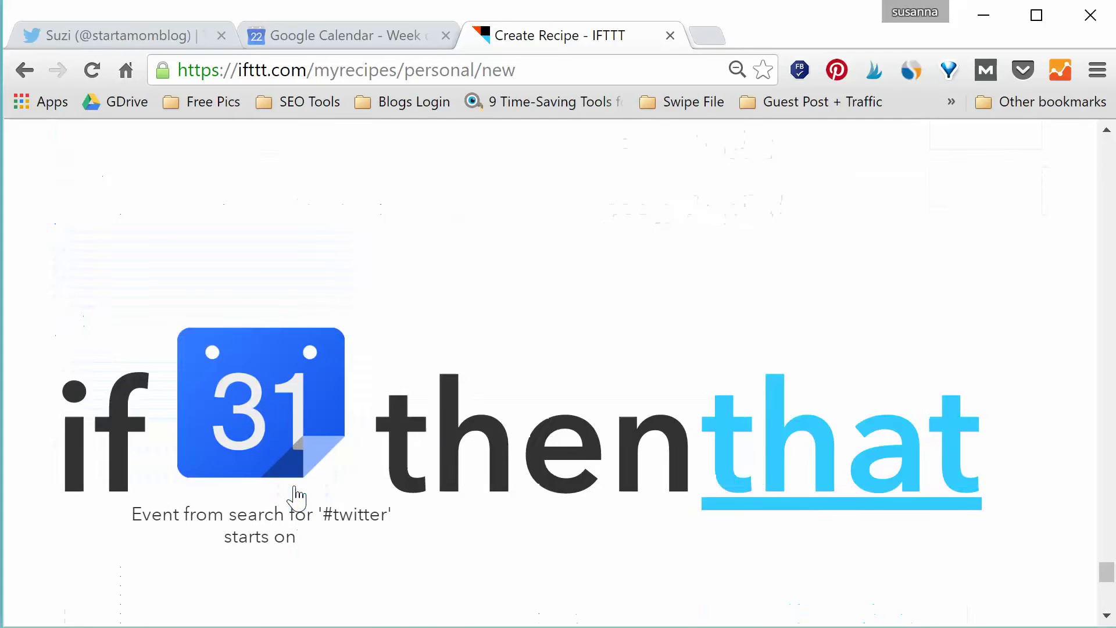
pyautogui.click(821, 301)
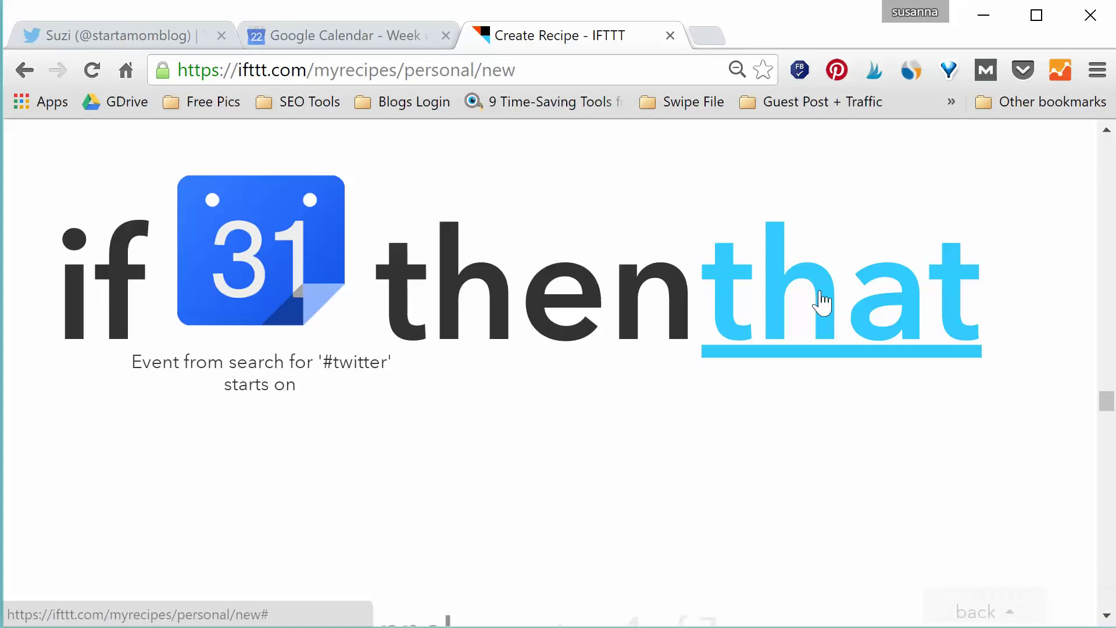
pyautogui.write('twitt')
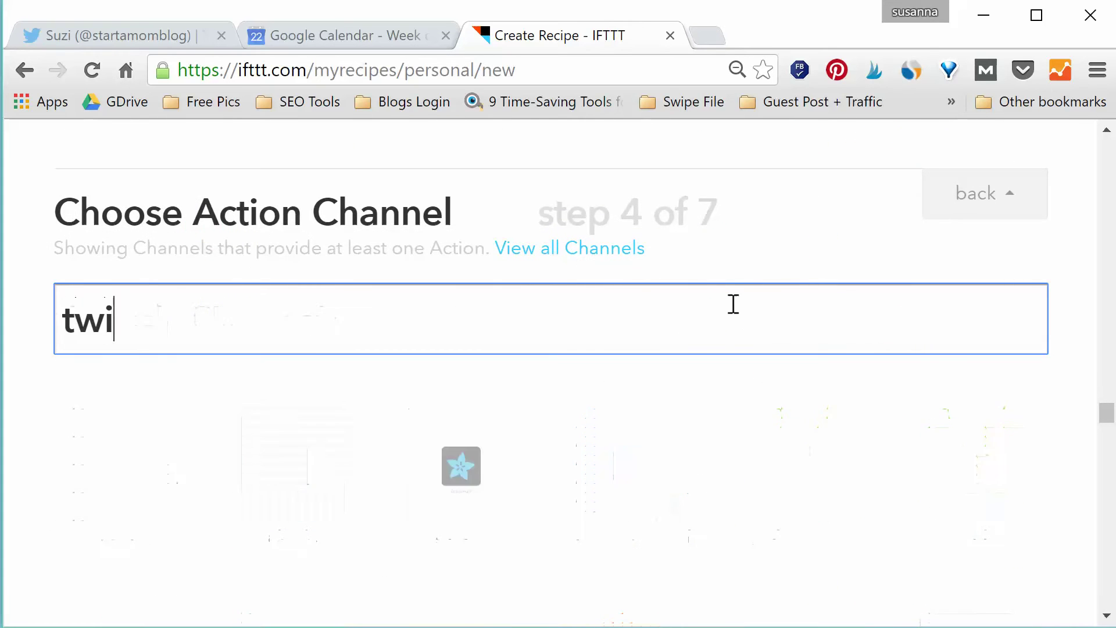
pyautogui.click(159, 487)
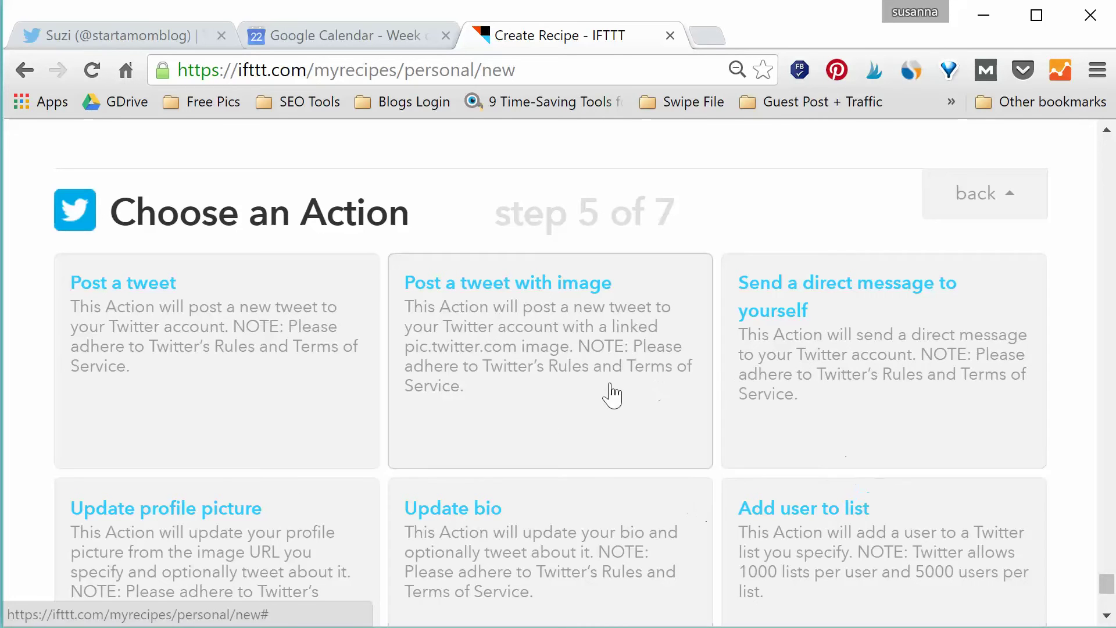
pyautogui.click(566, 390)
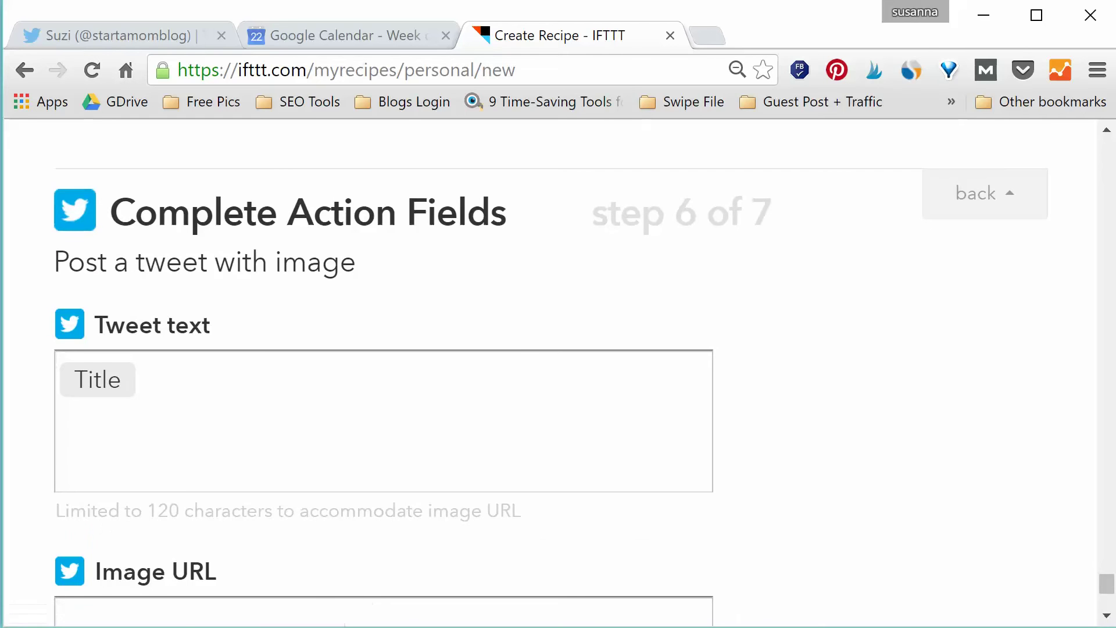
# Replace the Title ingredient in the tweet text with Description
pyautogui.click(358, 436)
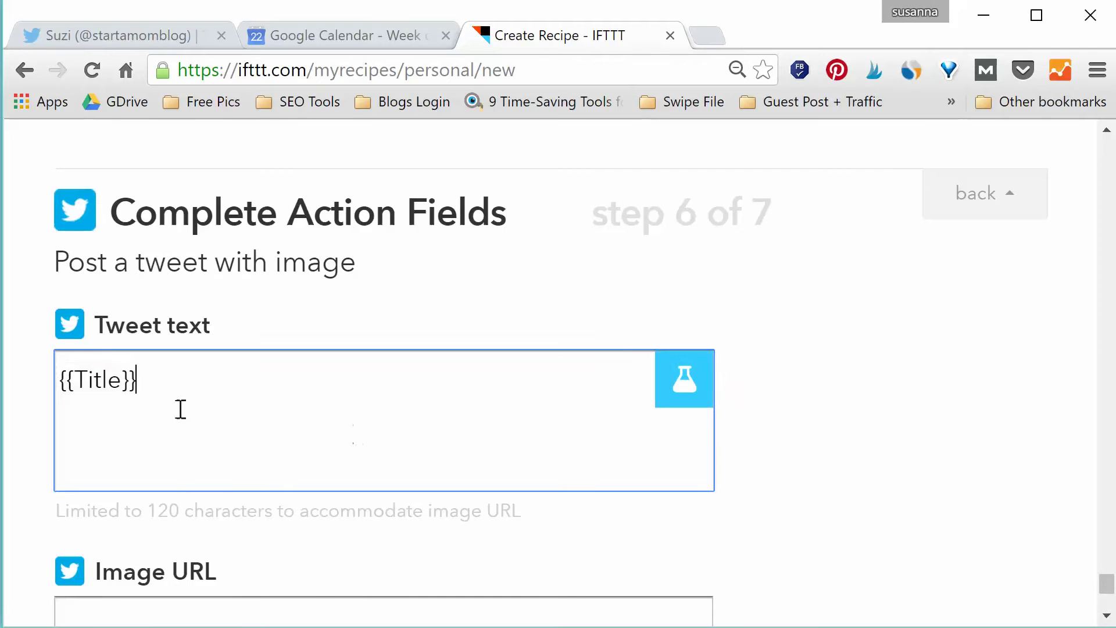
pyautogui.moveTo(204, 385); pyautogui.dragTo(38, 377)
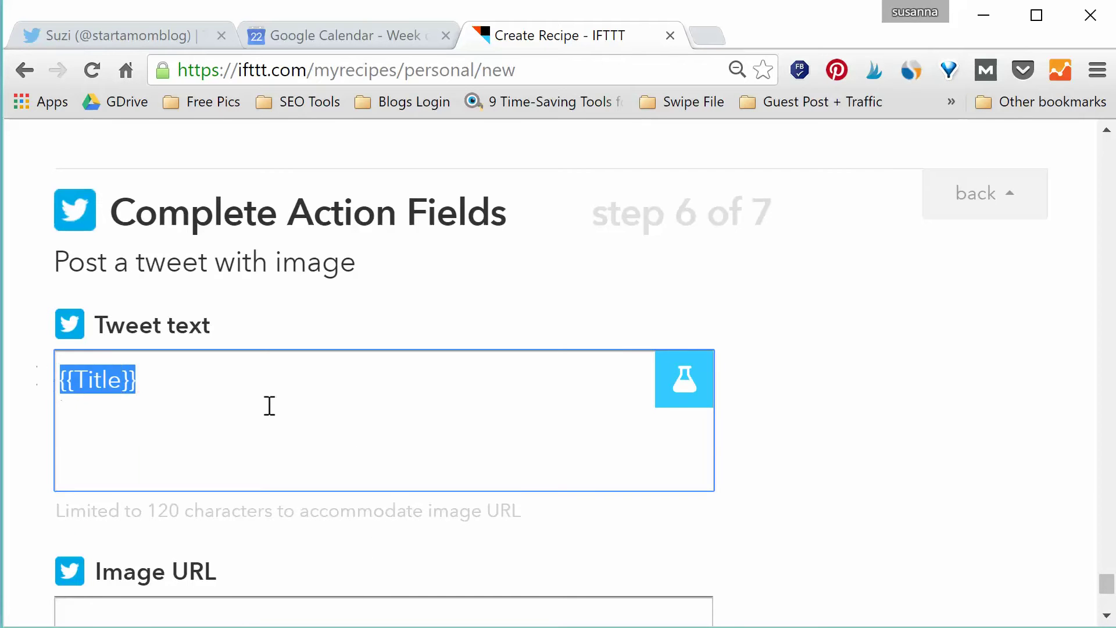
pyautogui.press('BackSpace')
pyautogui.click(687, 401)
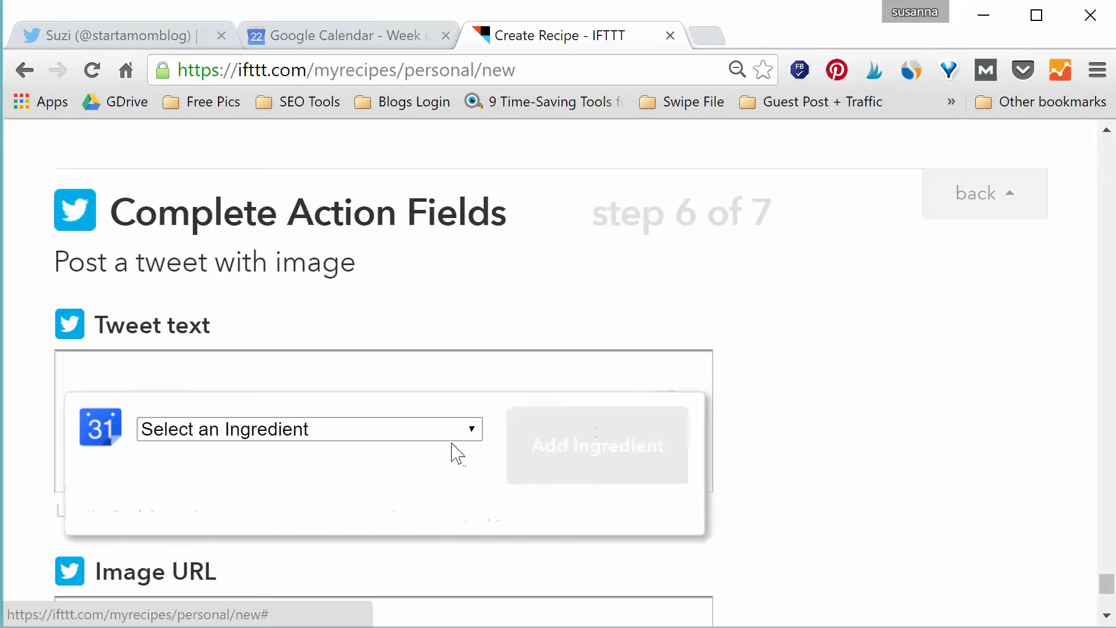
pyautogui.click(448, 436)
pyautogui.click(374, 502)
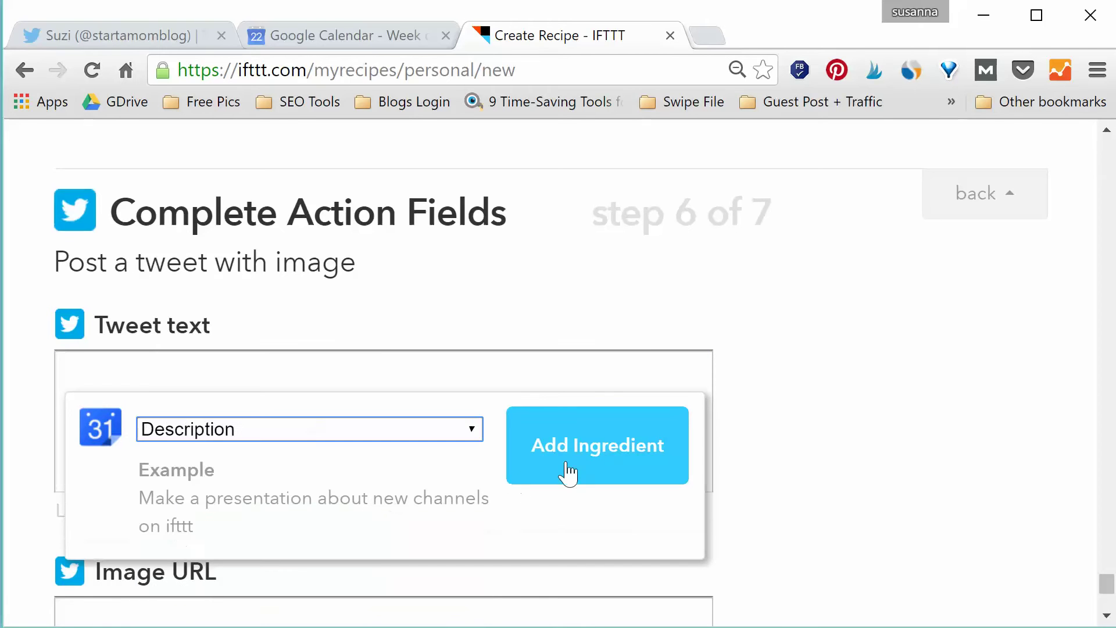
pyautogui.click(588, 463)
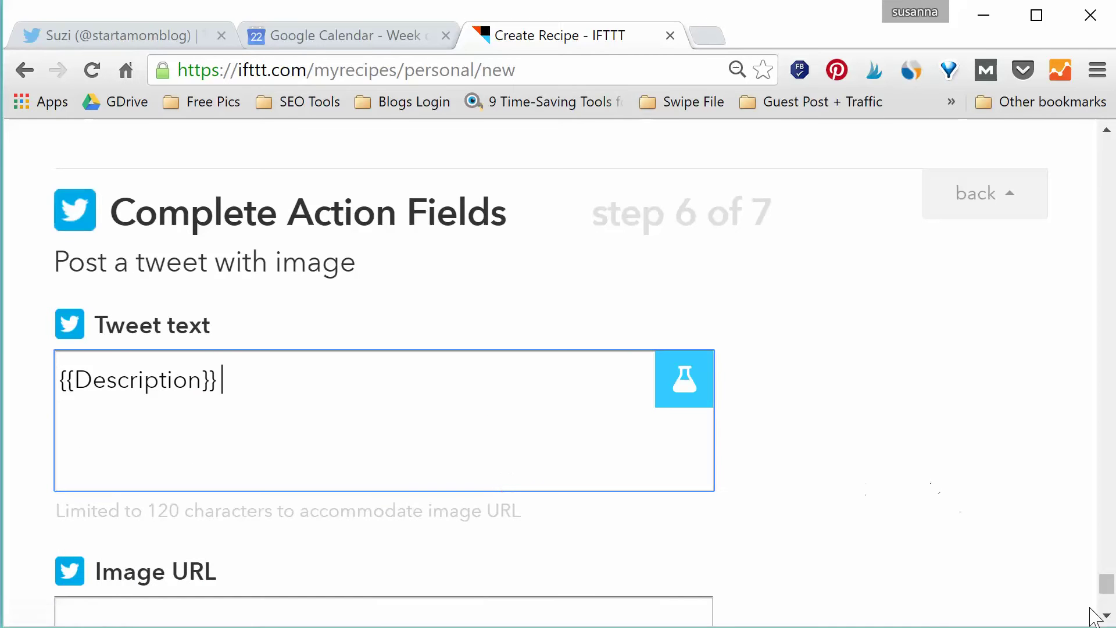
# Set the Image URL to the Where ingredient and create the action
pyautogui.scroll(-3, 1100, 618)
pyautogui.click(540, 492)
pyautogui.click(693, 495)
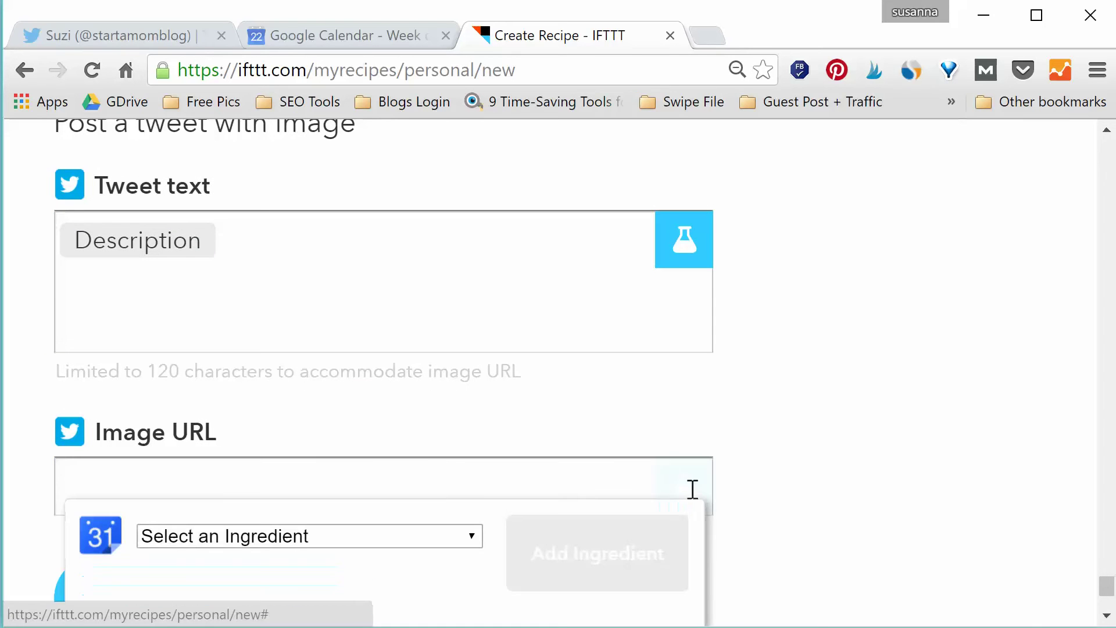
pyautogui.click(443, 541)
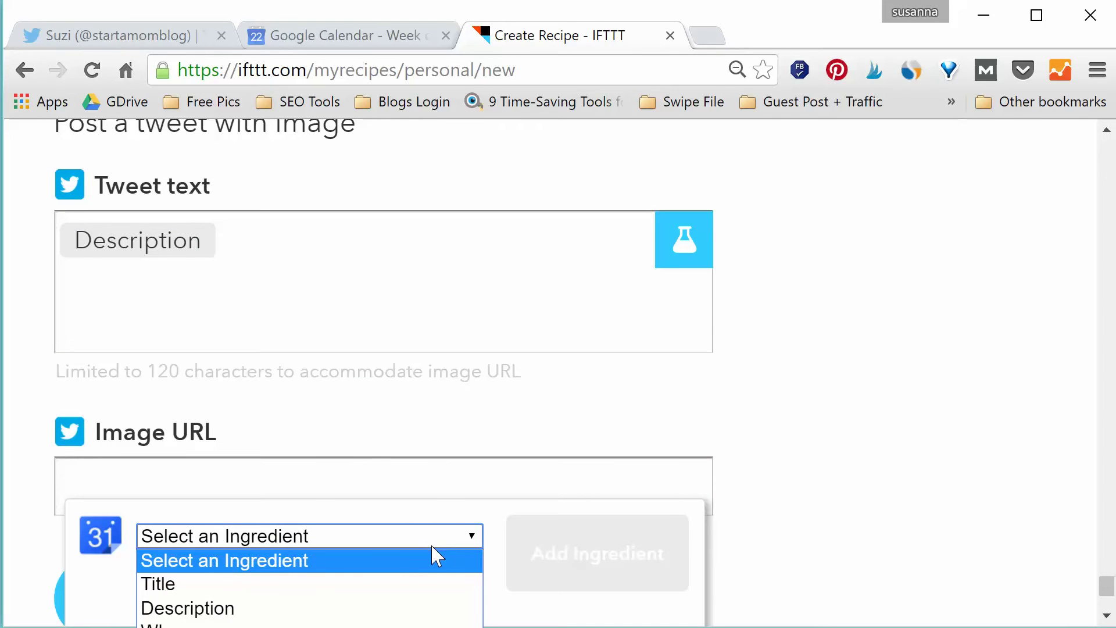
pyautogui.click(337, 624)
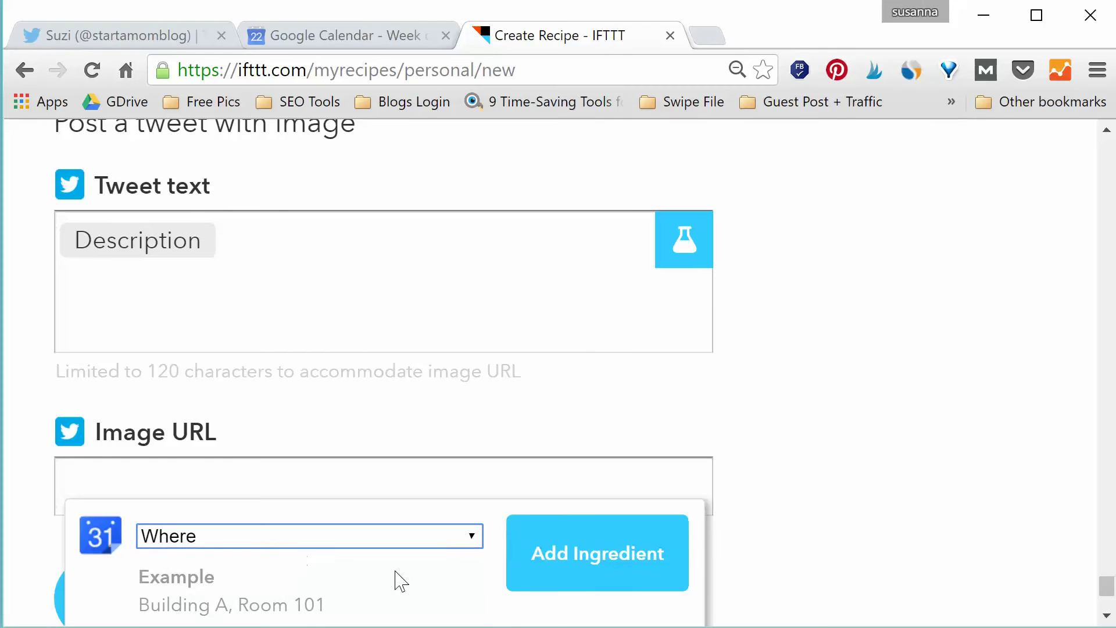
pyautogui.click(580, 550)
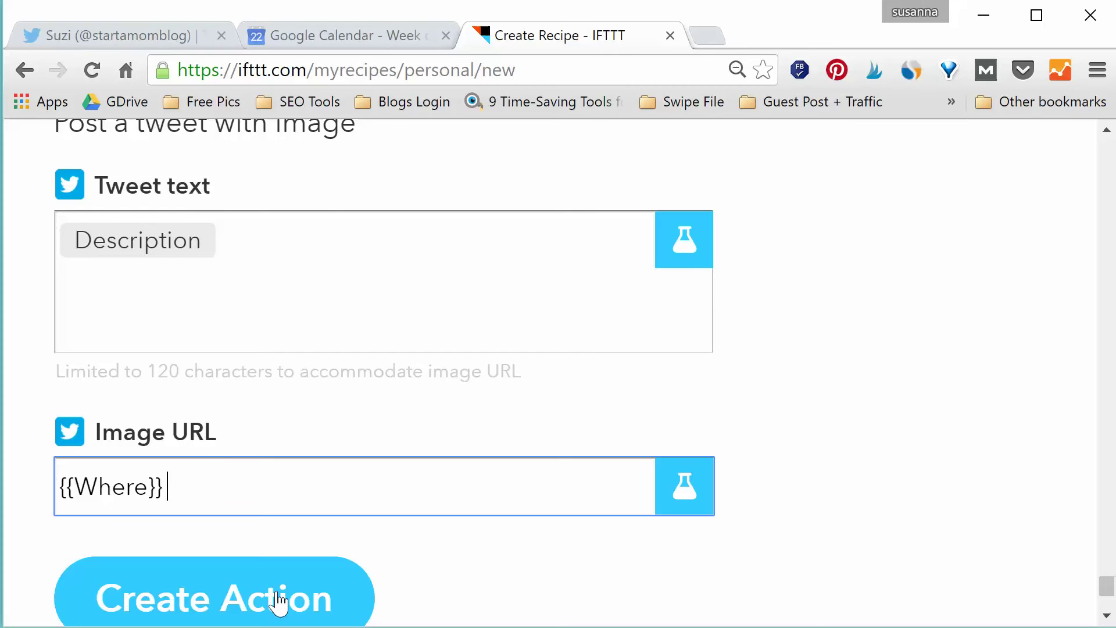
pyautogui.click(277, 601)
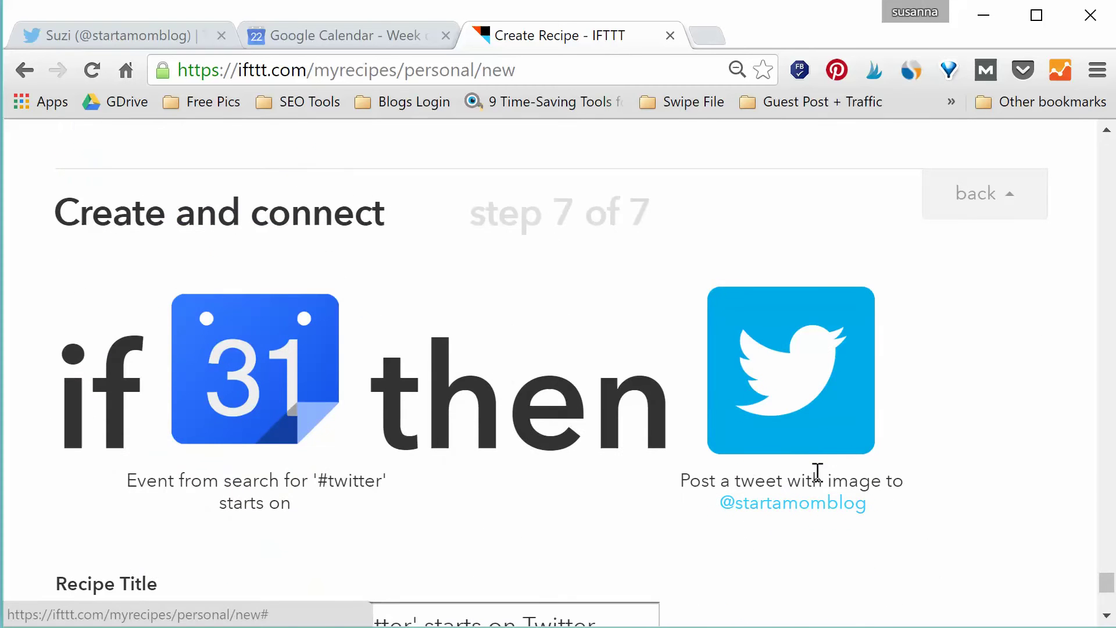
# Save the new #twitter recipe, then return to the 'SETUP RECIPE IN IFTTT' slide
pyautogui.click(1105, 616)
pyautogui.click(1105, 616)
pyautogui.click(1105, 616)
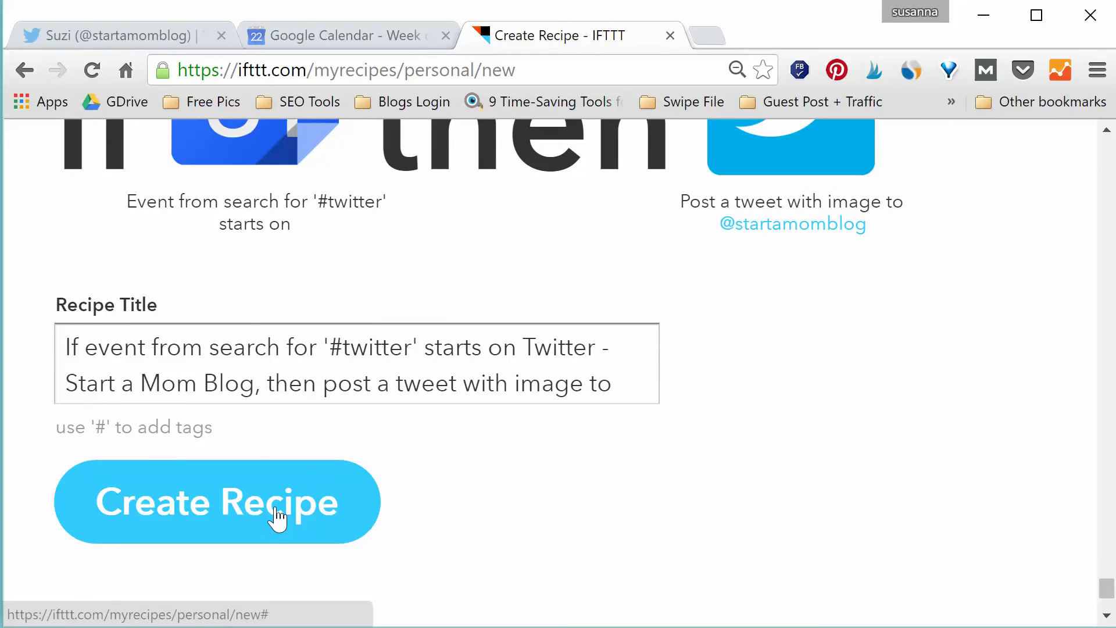
pyautogui.click(278, 516)
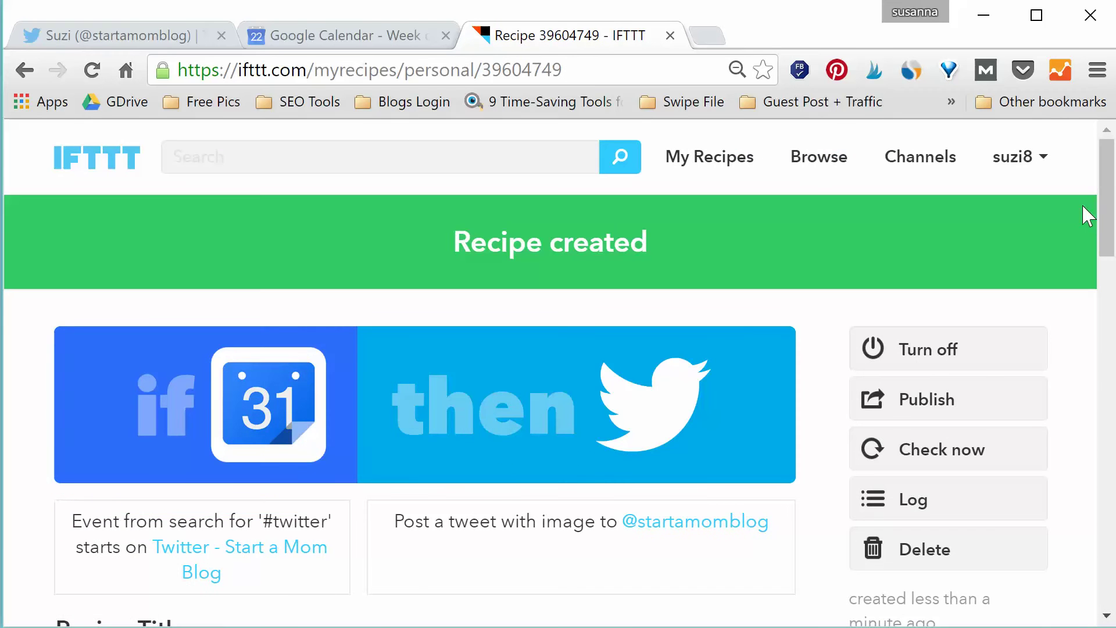
pyautogui.moveTo(1104, 204)
pyautogui.mouseDown()
pyautogui.moveTo(1111, 318)
pyautogui.moveTo(1109, 198)
pyautogui.mouseUp()
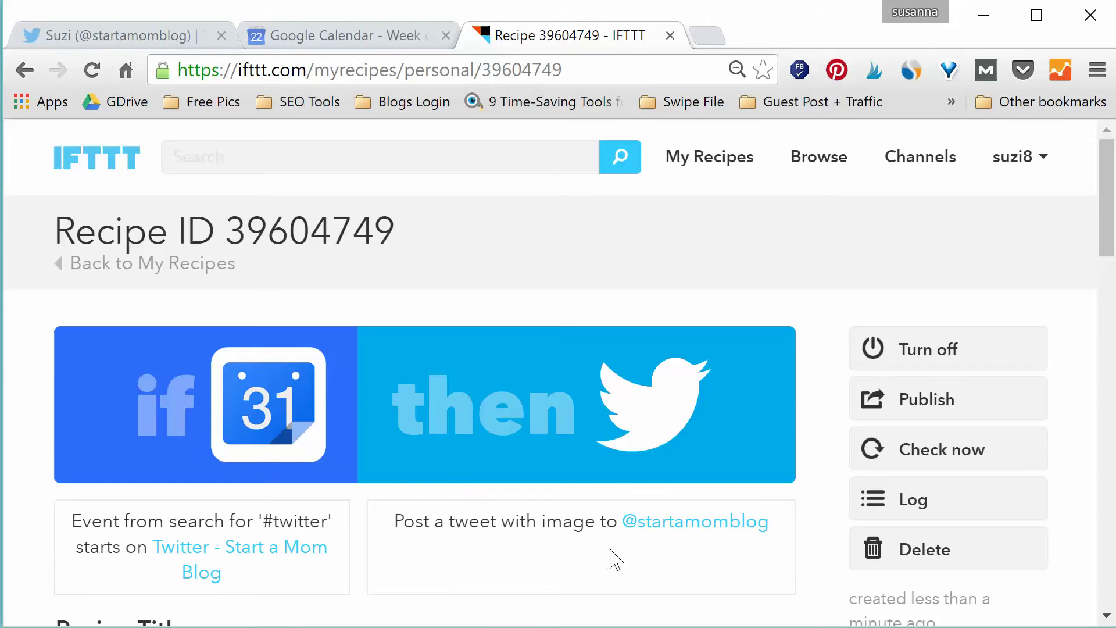
pyautogui.hotkey('alt', 'Tab')
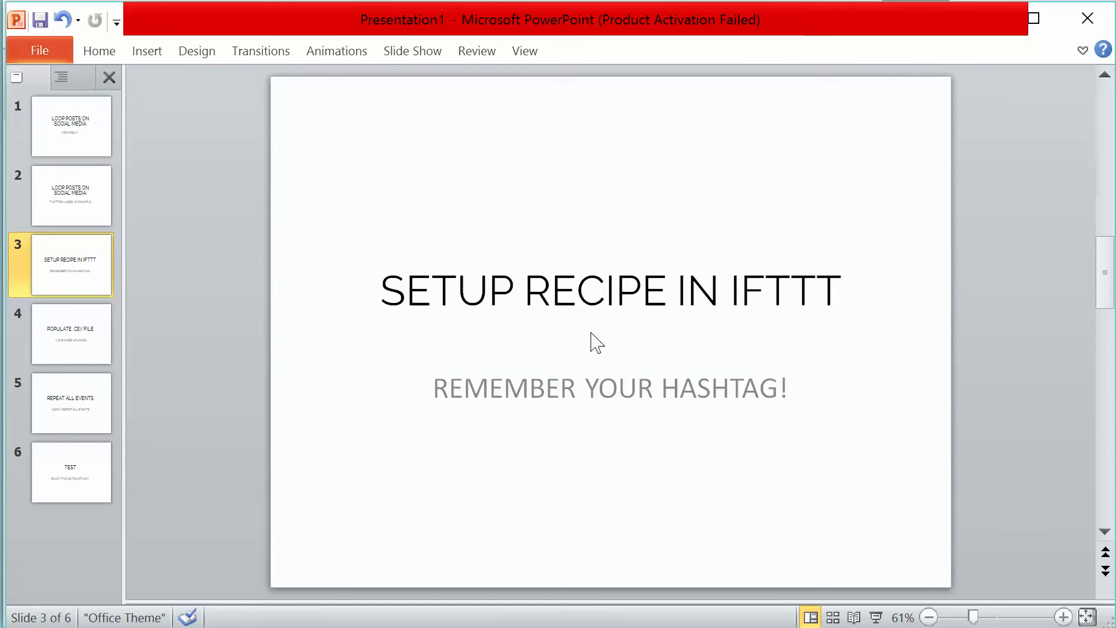
# Move to the 'POPULATE .CSV FILE' slide, then show the Jul 17–23, 2016 calendar week
pyautogui.click(96, 322)
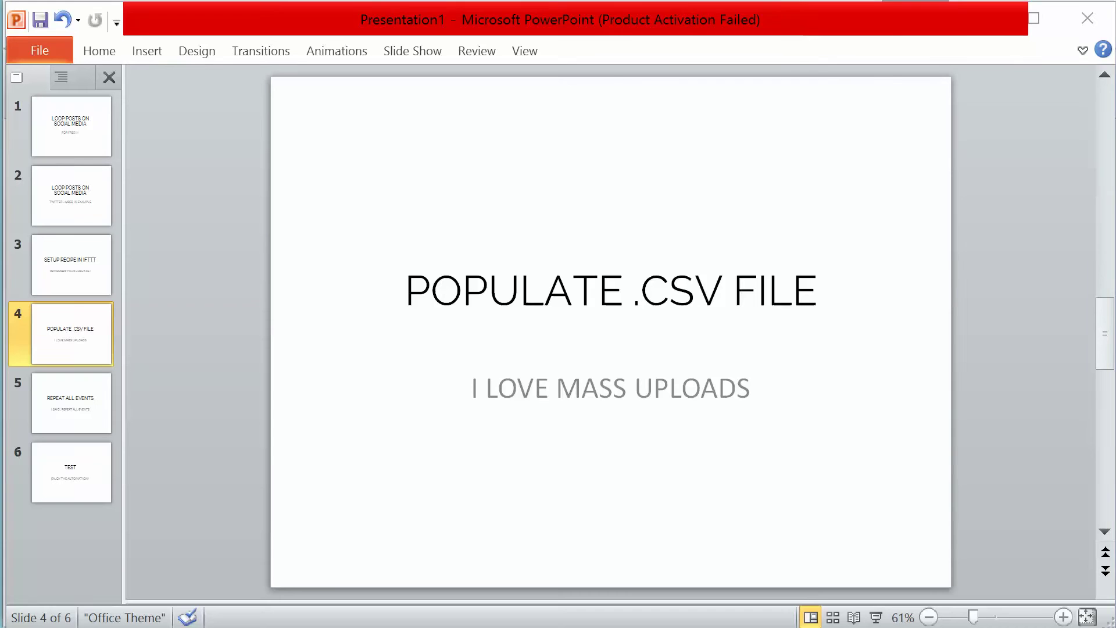
pyautogui.hotkey('alt', 'Tab')
pyautogui.click(87, 36)
pyautogui.click(323, 36)
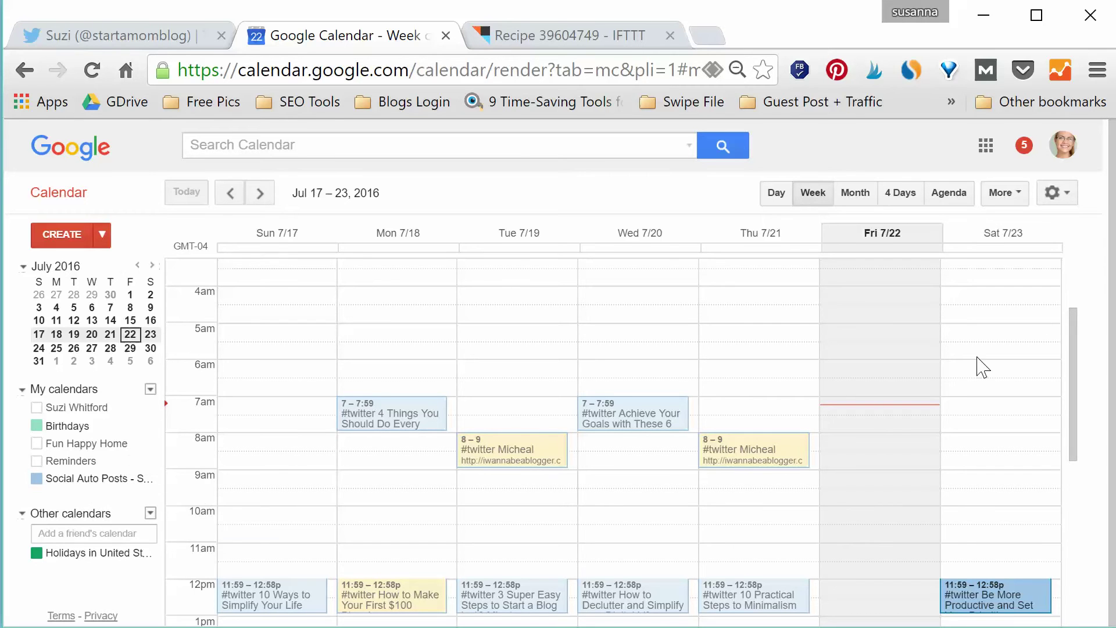
pyautogui.moveTo(1078, 332); pyautogui.dragTo(1075, 523)
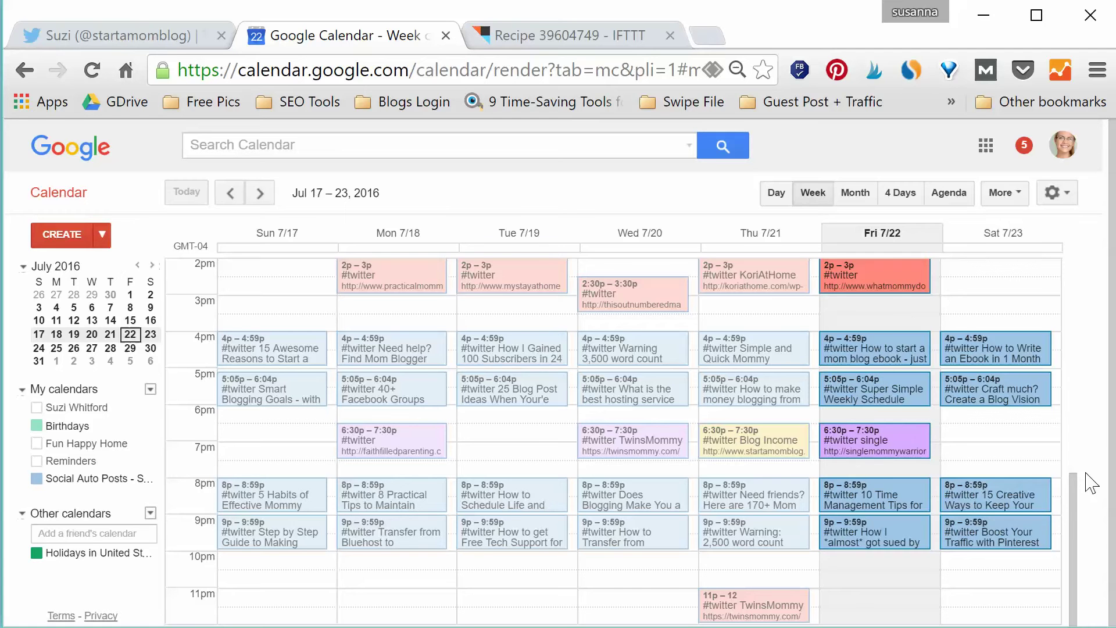
pyautogui.moveTo(1075, 510)
pyautogui.mouseDown()
pyautogui.moveTo(1069, 416)
pyautogui.moveTo(1059, 518)
pyautogui.mouseUp()
# Switch to the Start a Mom Blog Twitter Auto Tweets CSV and enlarge its window
pyautogui.hotkey('alt', 'Tab')
pyautogui.moveTo(986, 614); pyautogui.dragTo(1108, 617)
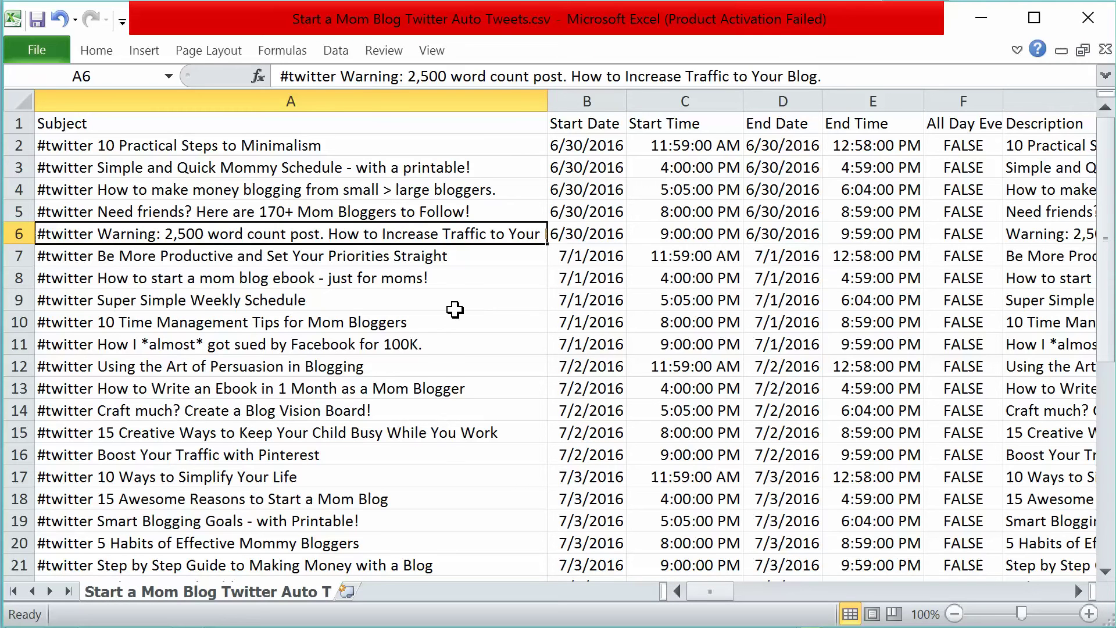
pyautogui.click(463, 277)
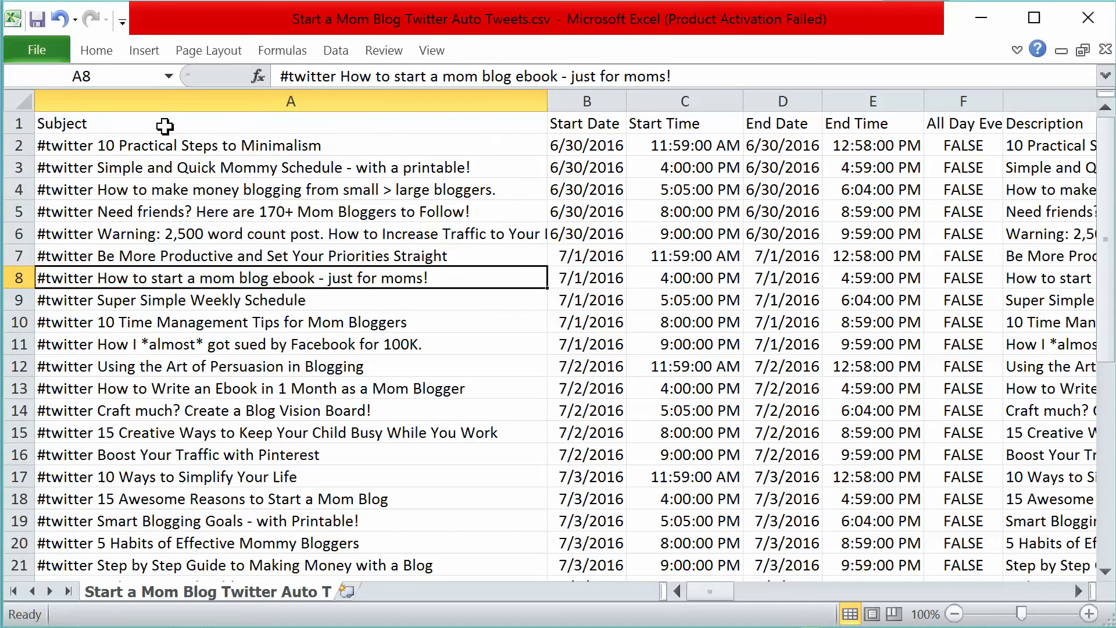
# Review the Subject through Description headers and the first tweet subjects
pyautogui.click(165, 125)
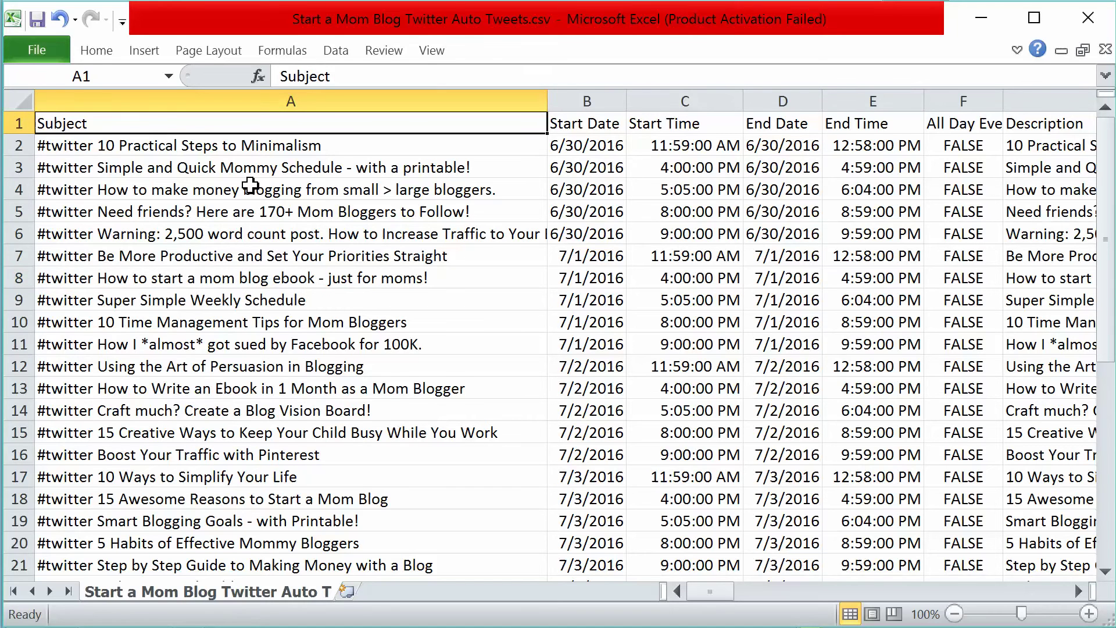
pyautogui.press('Right')
pyautogui.press('Right')
pyautogui.press('Right')
pyautogui.press('Right')
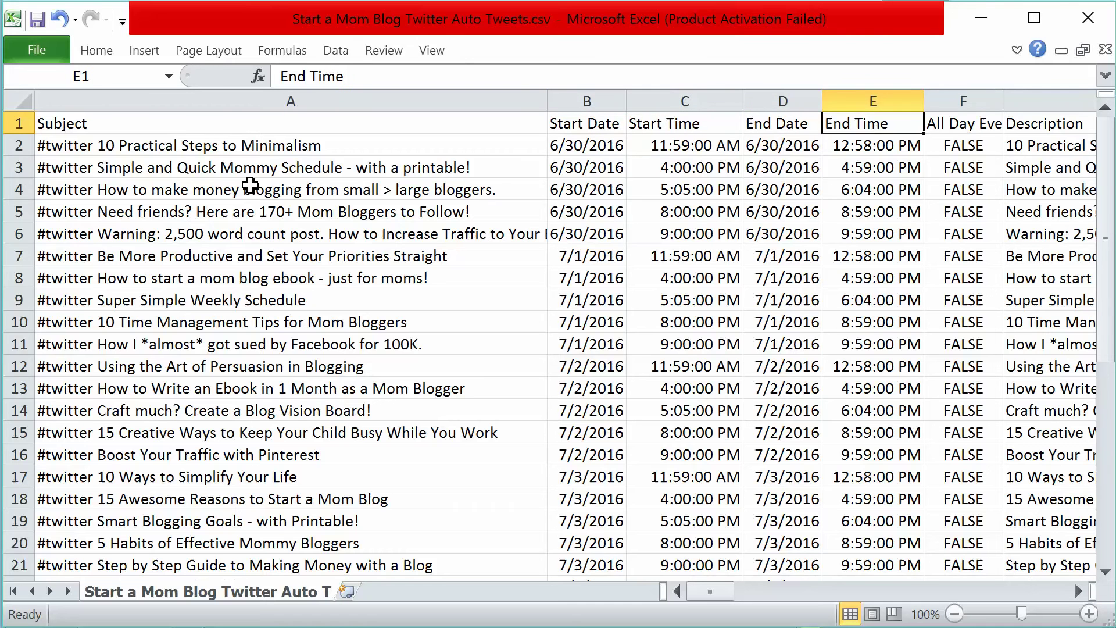
pyautogui.press('Right')
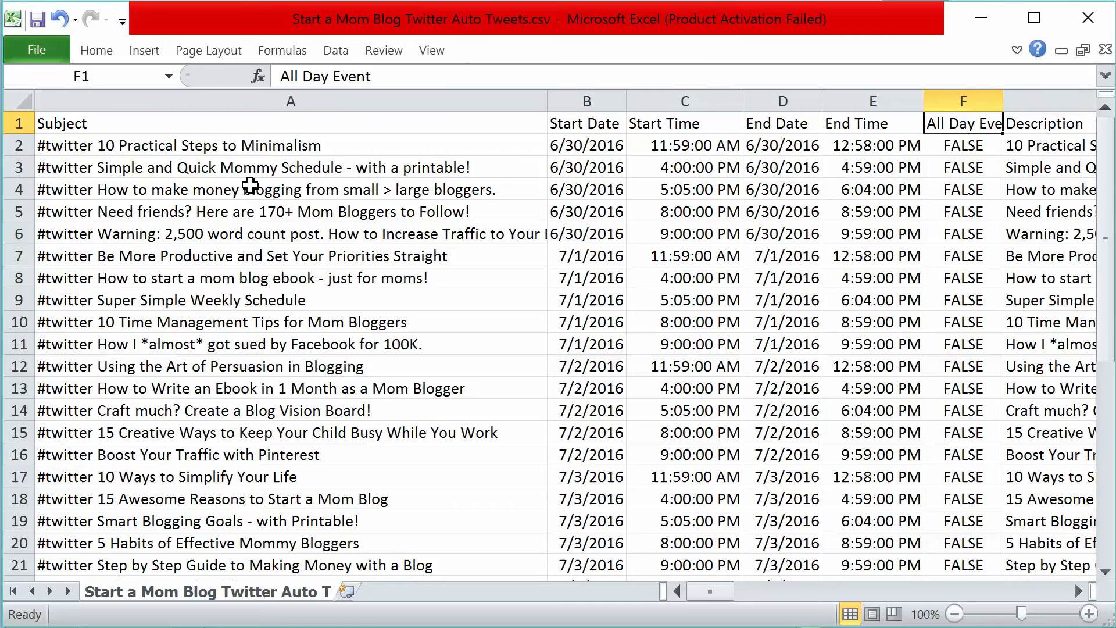
pyautogui.press('Right')
pyautogui.press('Right')
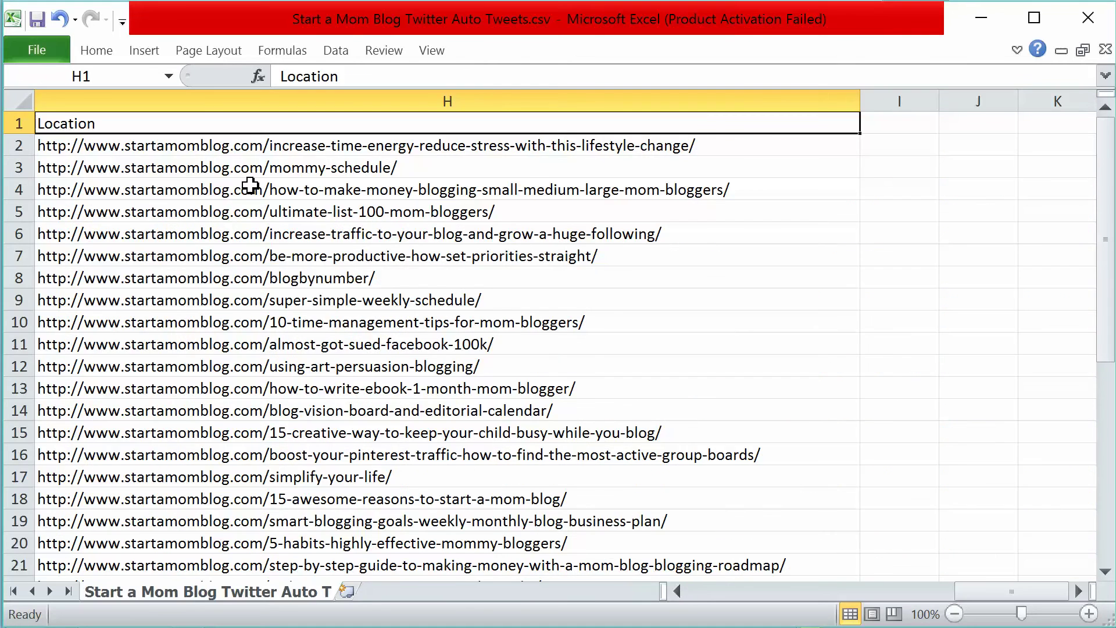
pyautogui.press('Left')
pyautogui.press('Left')
pyautogui.press('Left')
pyautogui.press('Left')
pyautogui.press('Left')
pyautogui.press('Left')
pyautogui.press('Left')
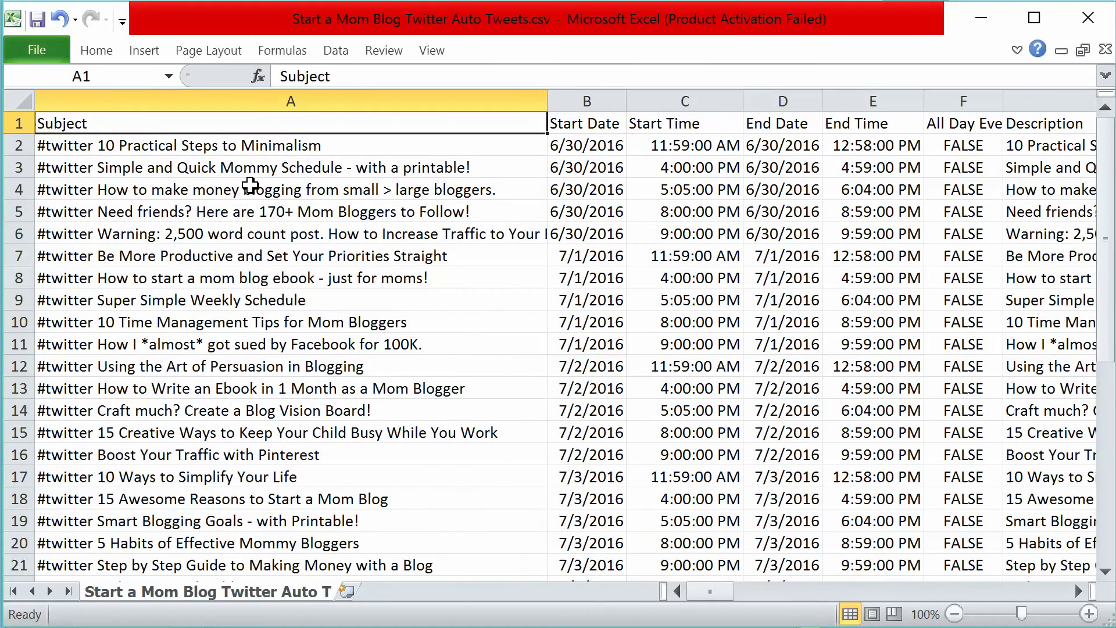
pyautogui.press('Down')
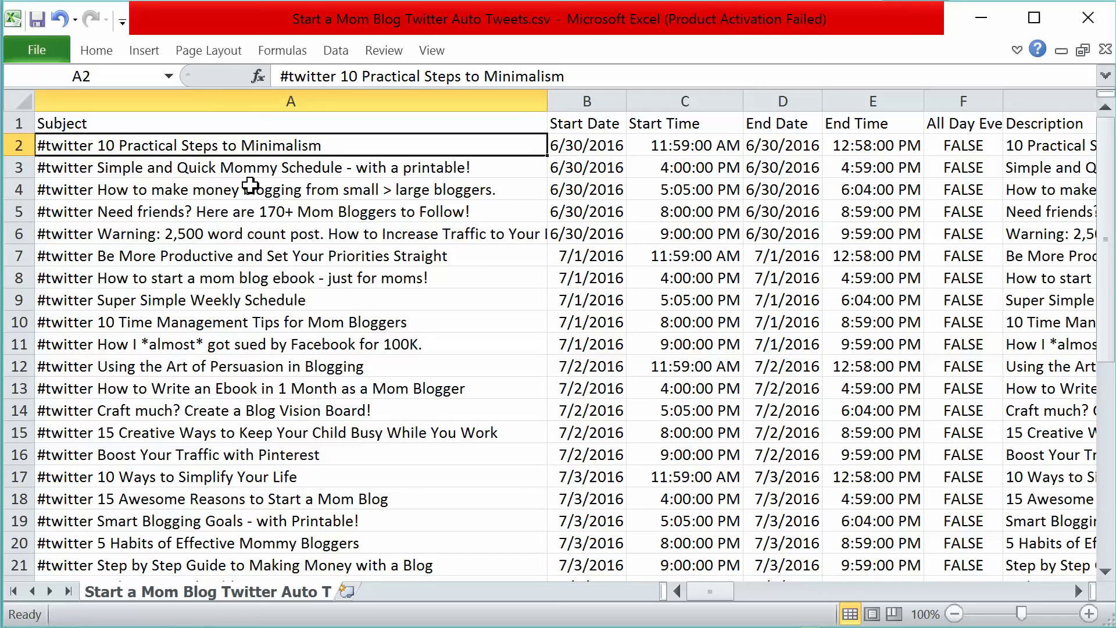
pyautogui.press('Down')
pyautogui.press('Down')
pyautogui.press('Up')
pyautogui.press('Up')
pyautogui.press('Right')
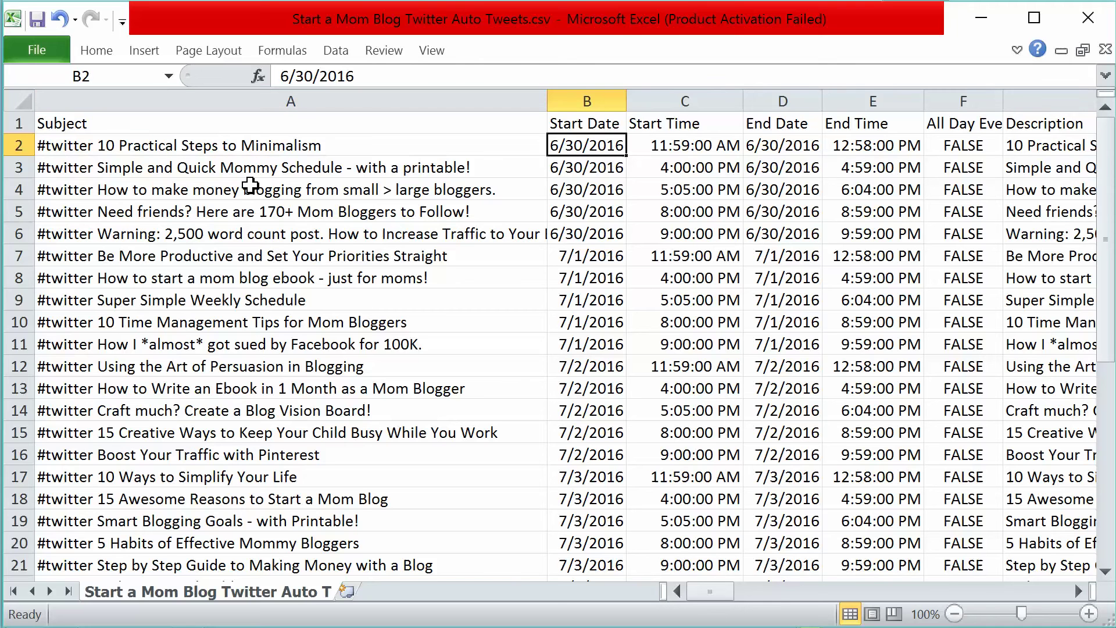
pyautogui.press('Right')
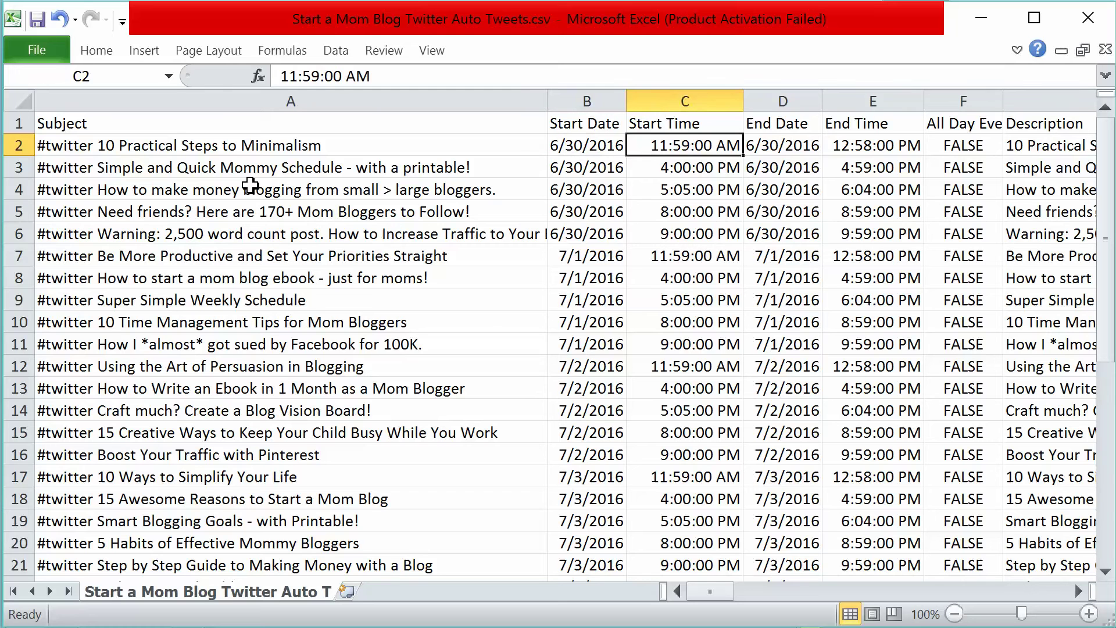
pyautogui.press('Right')
pyautogui.press('Right')
pyautogui.press('Left')
pyautogui.press('Left')
pyautogui.press('Right')
pyautogui.press('Right')
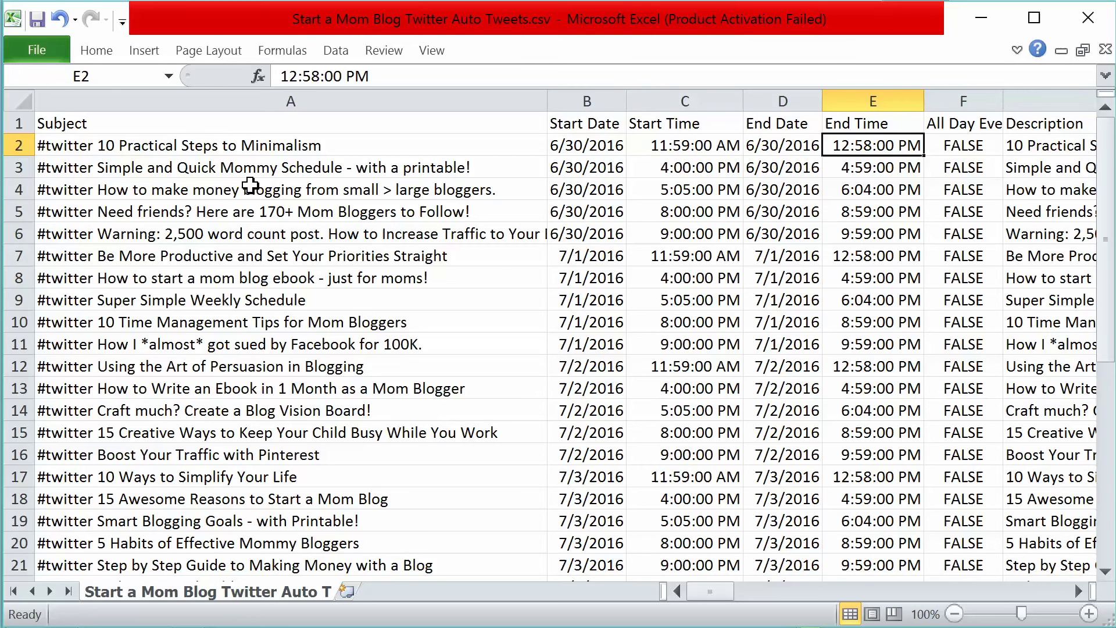
pyautogui.press('Right')
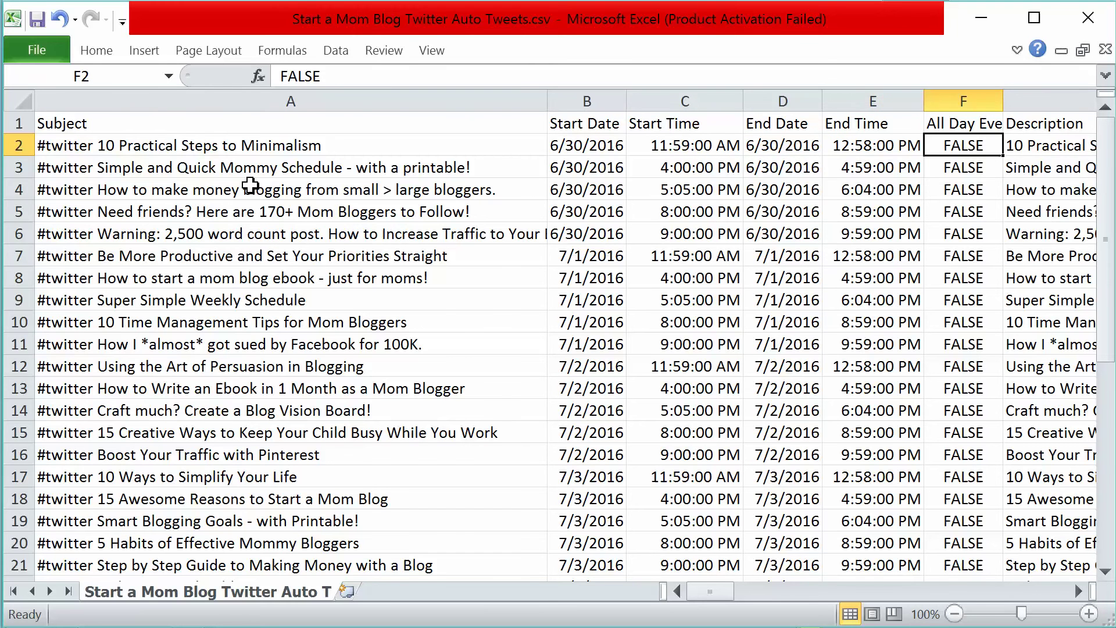
pyautogui.press('Right')
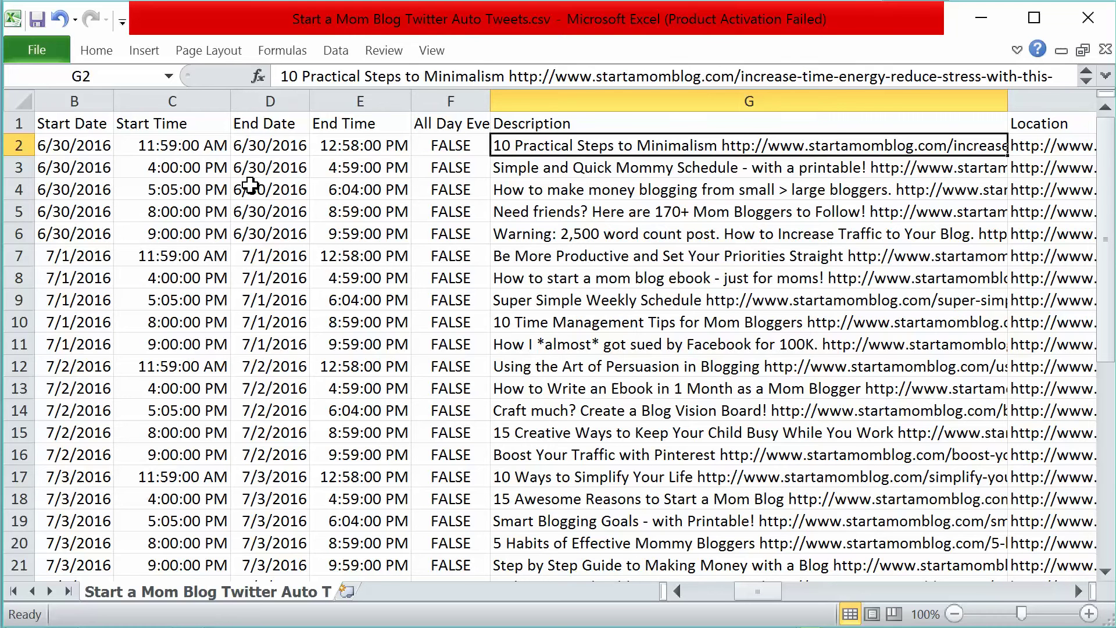
pyautogui.press('Down')
pyautogui.press('Up')
pyautogui.press('Right')
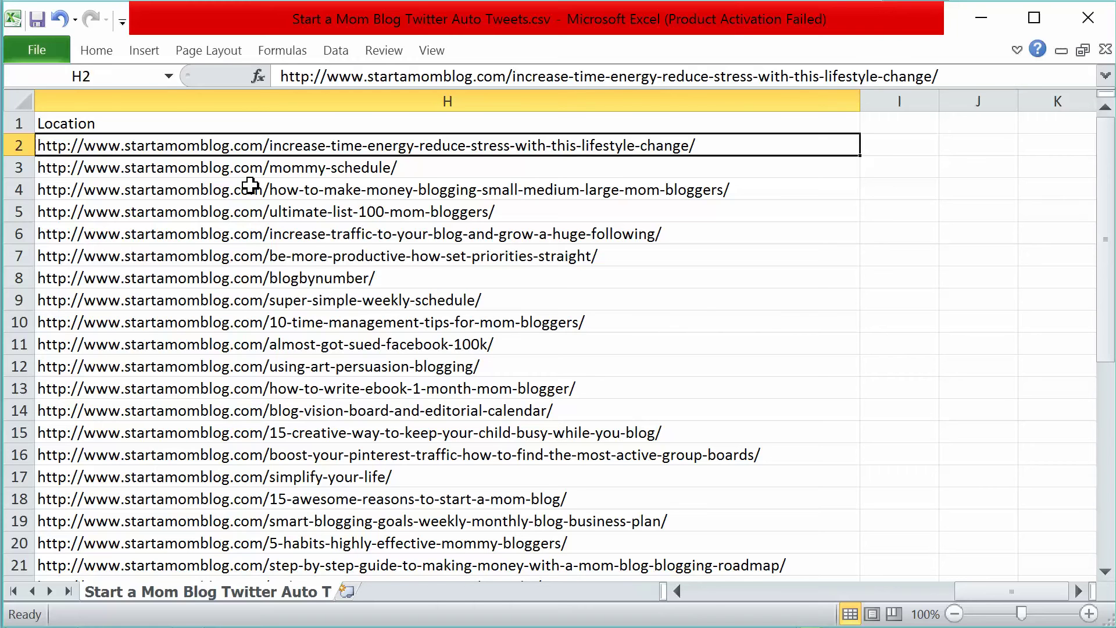
pyautogui.press('Down')
pyautogui.press('Down')
pyautogui.press('Up')
pyautogui.press('Up')
pyautogui.press('Left')
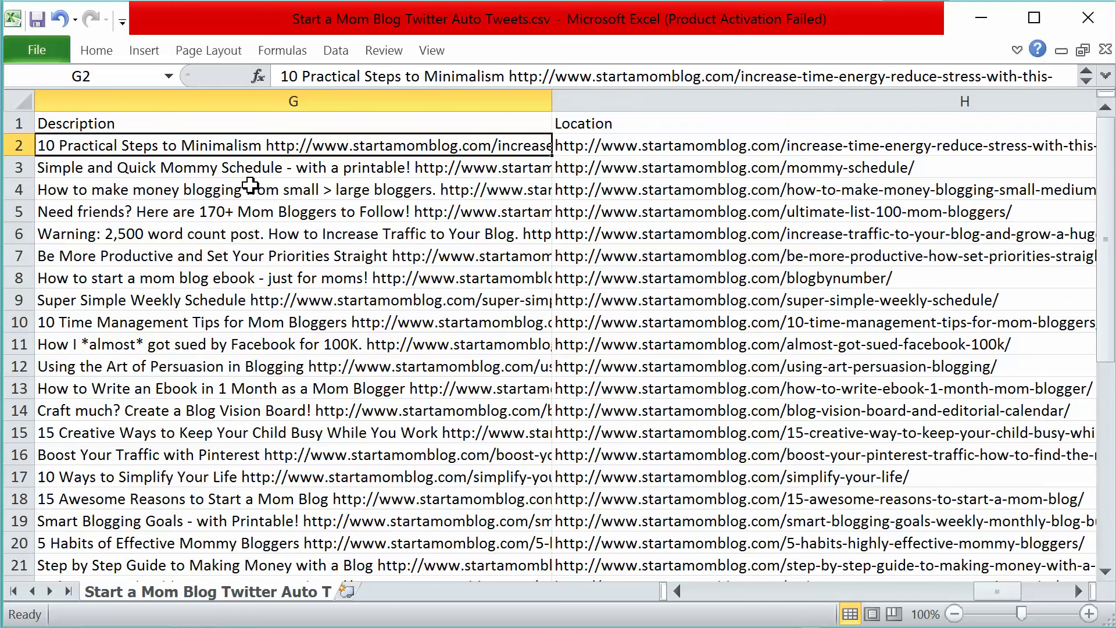
pyautogui.press('Right')
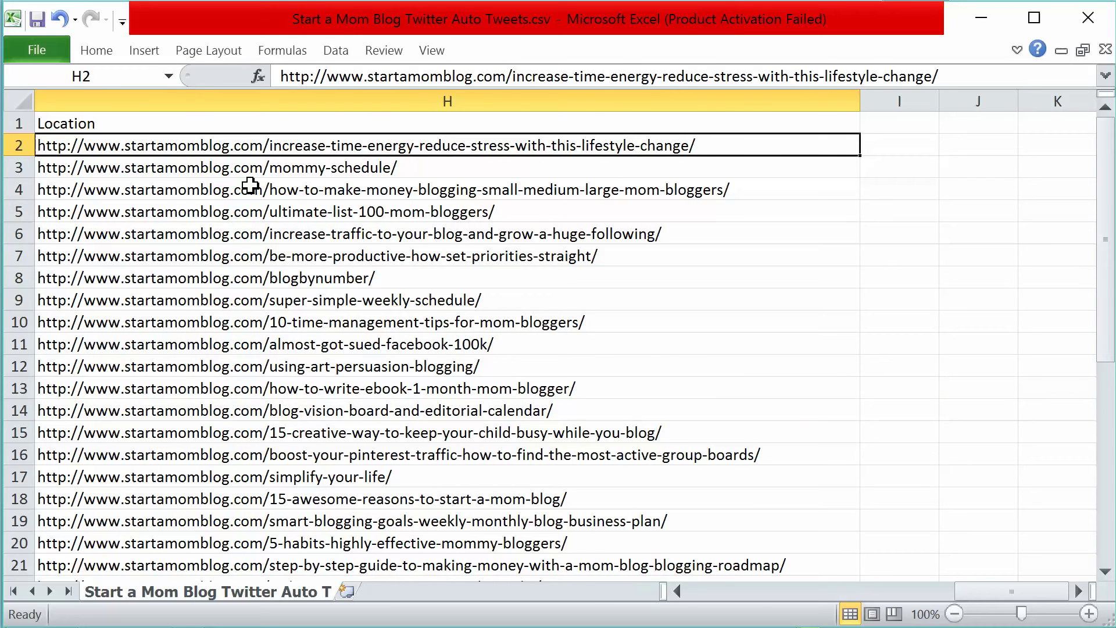
pyautogui.press('Left')
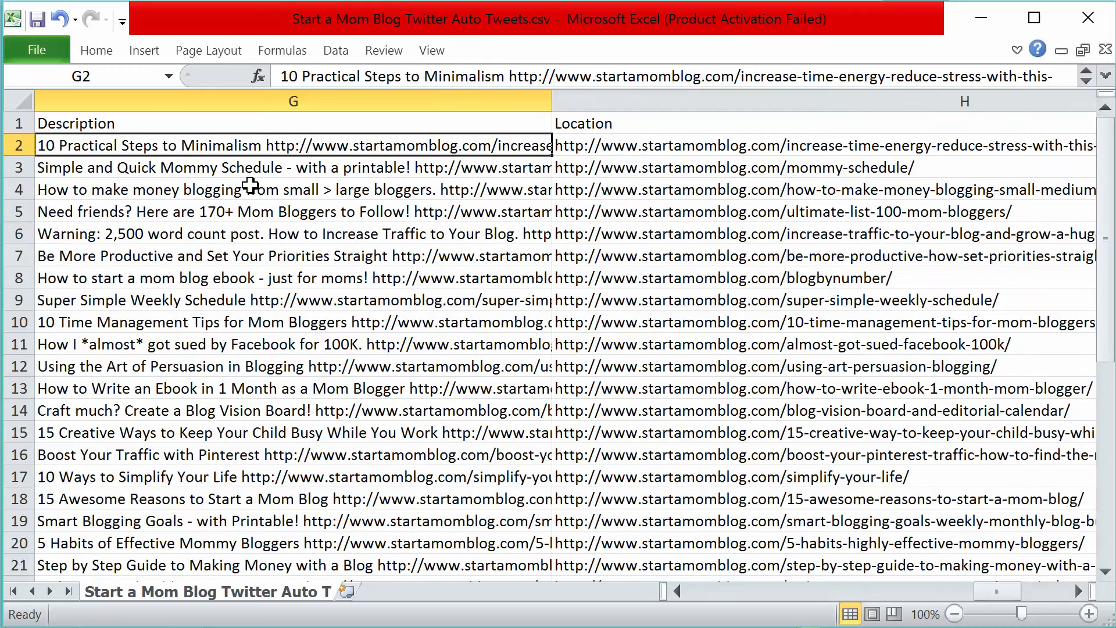
pyautogui.press('Left')
pyautogui.press('Left')
pyautogui.press('Left')
pyautogui.press('Left')
pyautogui.press('Left')
pyautogui.press('Left')
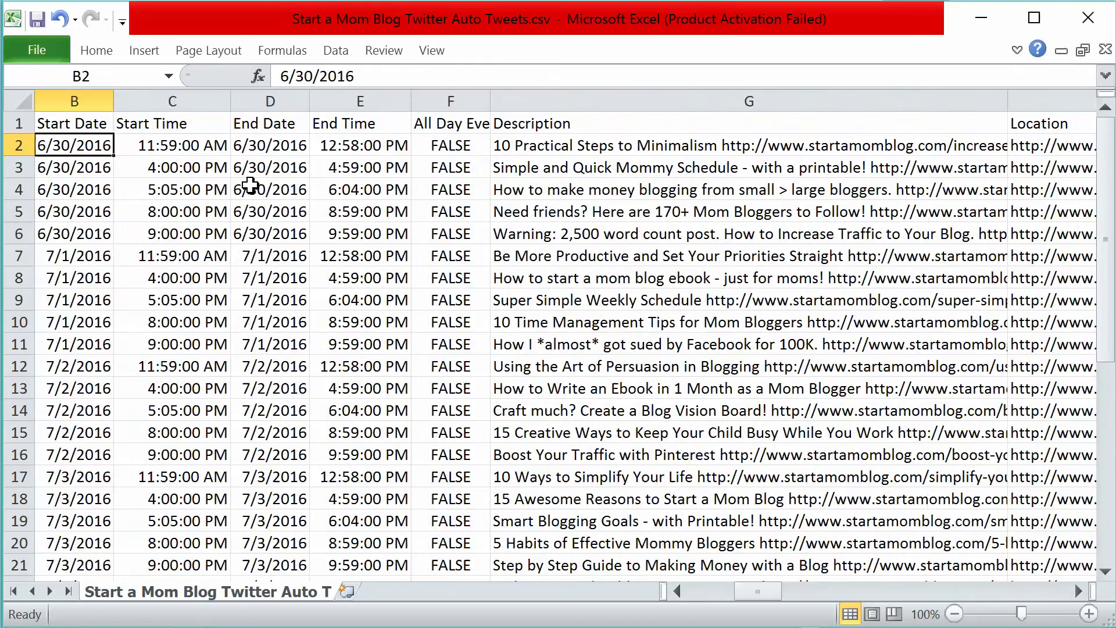
pyautogui.press('Down')
pyautogui.press('Down')
pyautogui.press('Down')
pyautogui.press('Down')
pyautogui.press('Down')
pyautogui.press('Down')
pyautogui.press('Down')
pyautogui.press('Down')
pyautogui.press('Down')
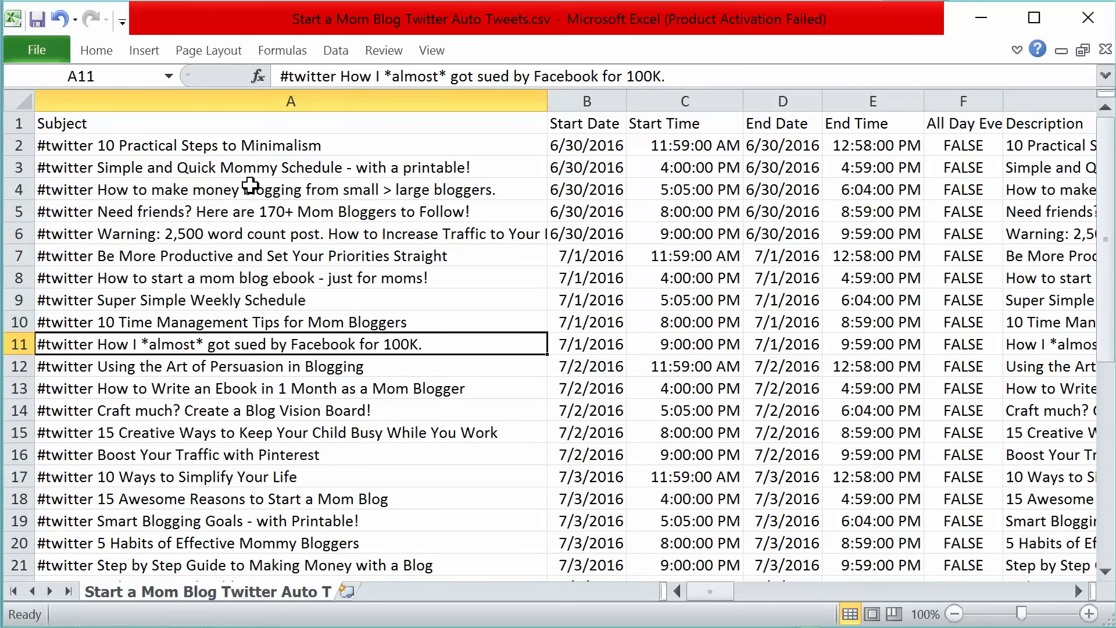
pyautogui.press('Down')
pyautogui.press('Down')
pyautogui.press('Down')
pyautogui.press('Down')
pyautogui.press('Down')
pyautogui.press('Down')
pyautogui.press('Down')
pyautogui.press('Down')
pyautogui.press('Down')
pyautogui.press('Down')
pyautogui.press('Down')
pyautogui.press('Down')
pyautogui.press('Down')
pyautogui.press('Down')
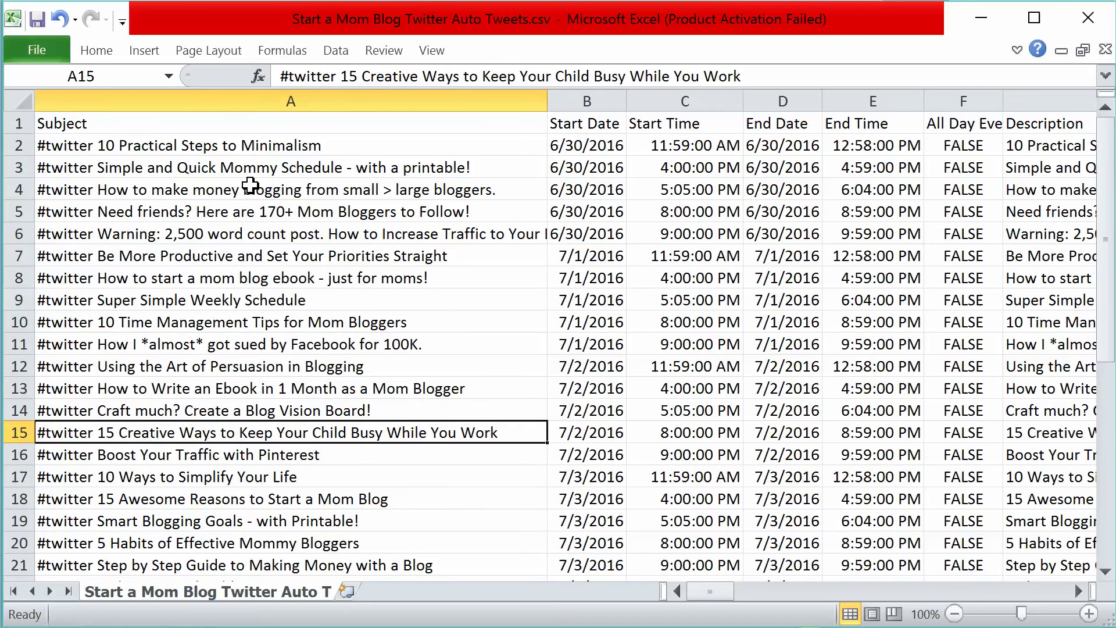
pyautogui.press('Down')
pyautogui.press('Down')
pyautogui.press('Down')
pyautogui.press('Down')
pyautogui.press('Down')
pyautogui.press('Down')
pyautogui.press('Down')
pyautogui.press('Down')
pyautogui.press('Down')
pyautogui.press('Down')
pyautogui.press('Down')
pyautogui.press('Down')
pyautogui.press('Down')
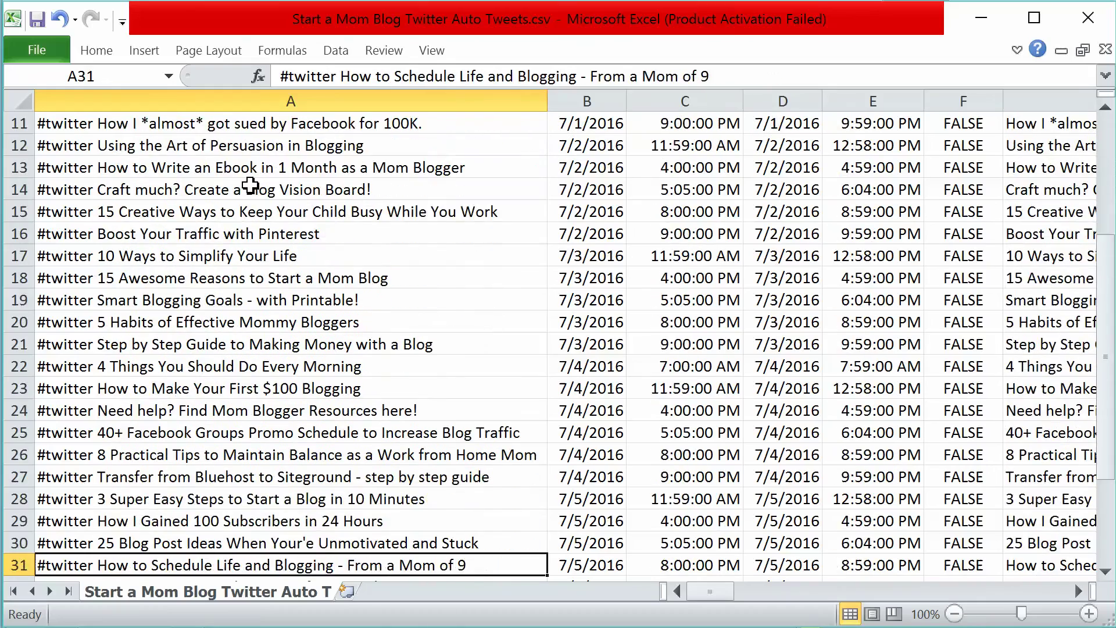
pyautogui.press('Down')
pyautogui.press('Down')
pyautogui.press('Down')
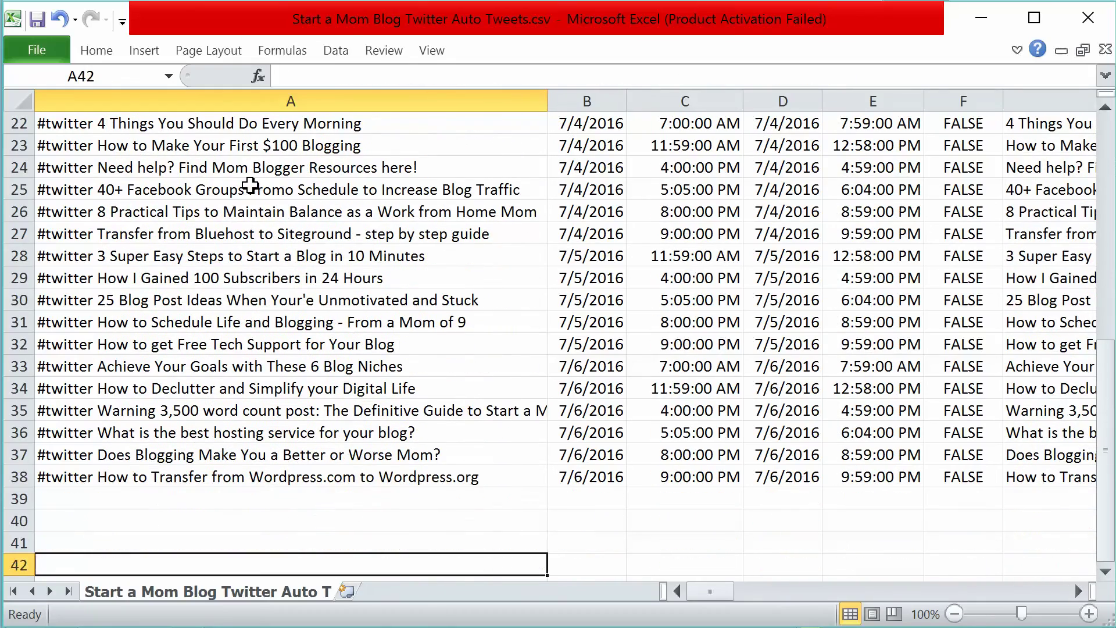
pyautogui.press('Up')
pyautogui.press('Up')
pyautogui.press('Up')
pyautogui.press('Up')
pyautogui.press('Up')
pyautogui.press('Up')
pyautogui.press('Up')
pyautogui.press('Up')
pyautogui.press('Up')
pyautogui.press('Up')
pyautogui.press('Up')
pyautogui.press('Up')
pyautogui.press('Up')
pyautogui.press('Up')
pyautogui.press('Up')
pyautogui.press('Up')
pyautogui.press('Up')
pyautogui.press('Up')
pyautogui.press('Up')
pyautogui.press('Up')
pyautogui.press('Up')
pyautogui.press('Up')
pyautogui.press('Up')
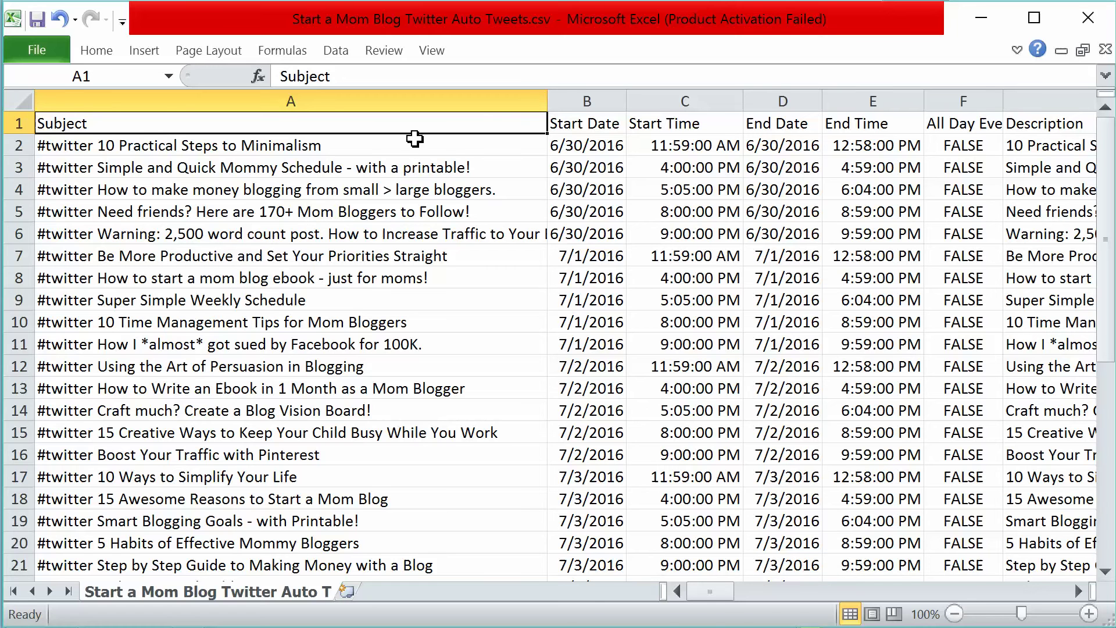
# Apply the Short Date format to the Start Date and End Date columns (B, D)
pyautogui.click(583, 98)
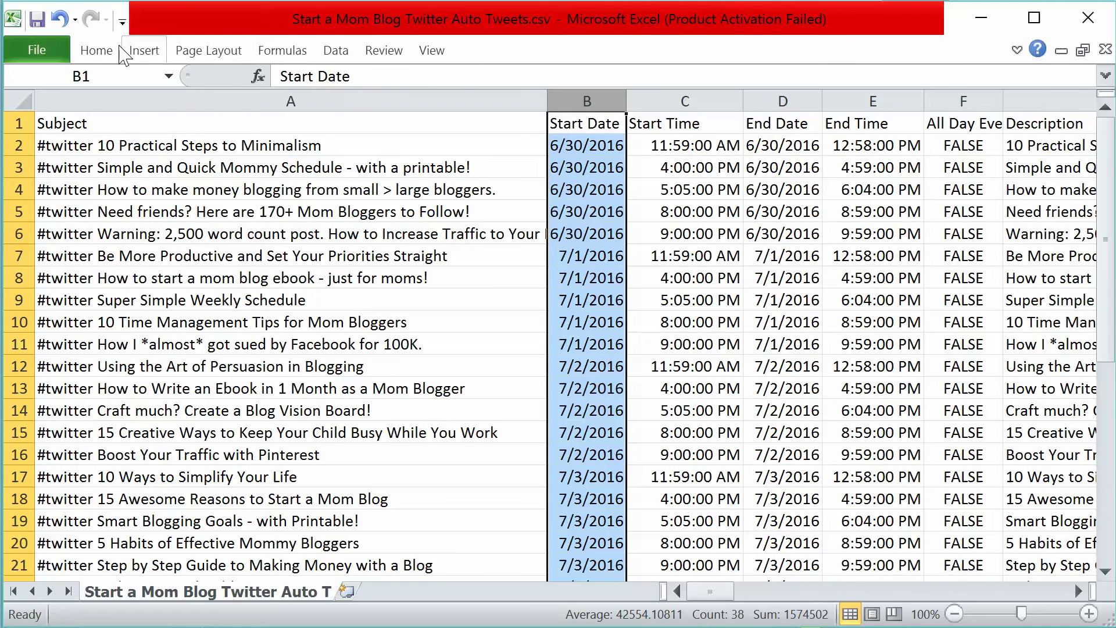
pyautogui.click(100, 50)
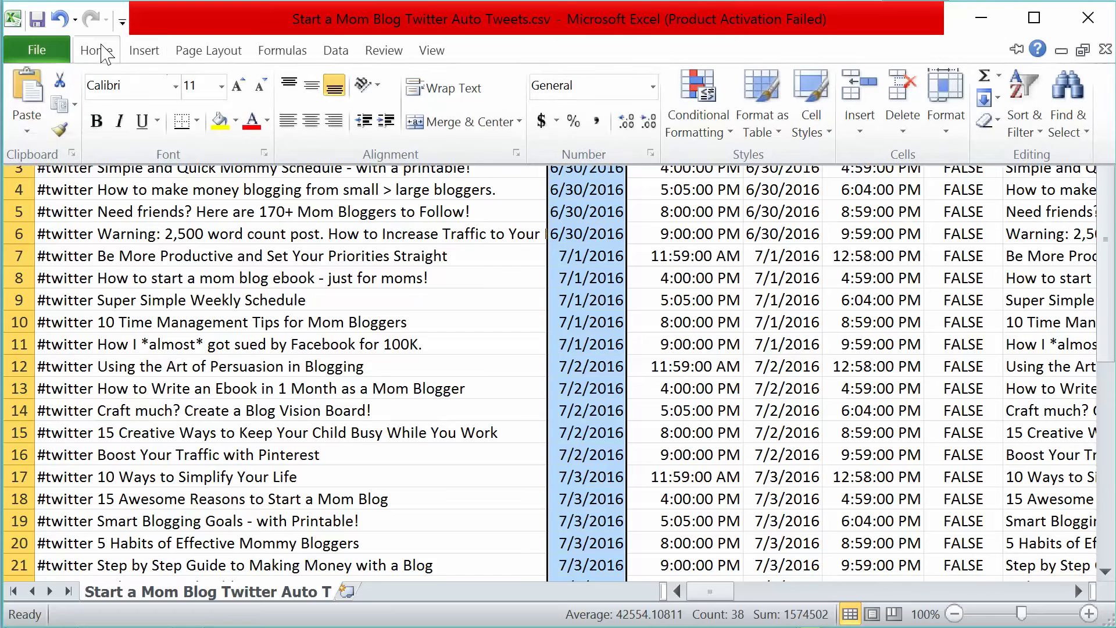
pyautogui.click(653, 87)
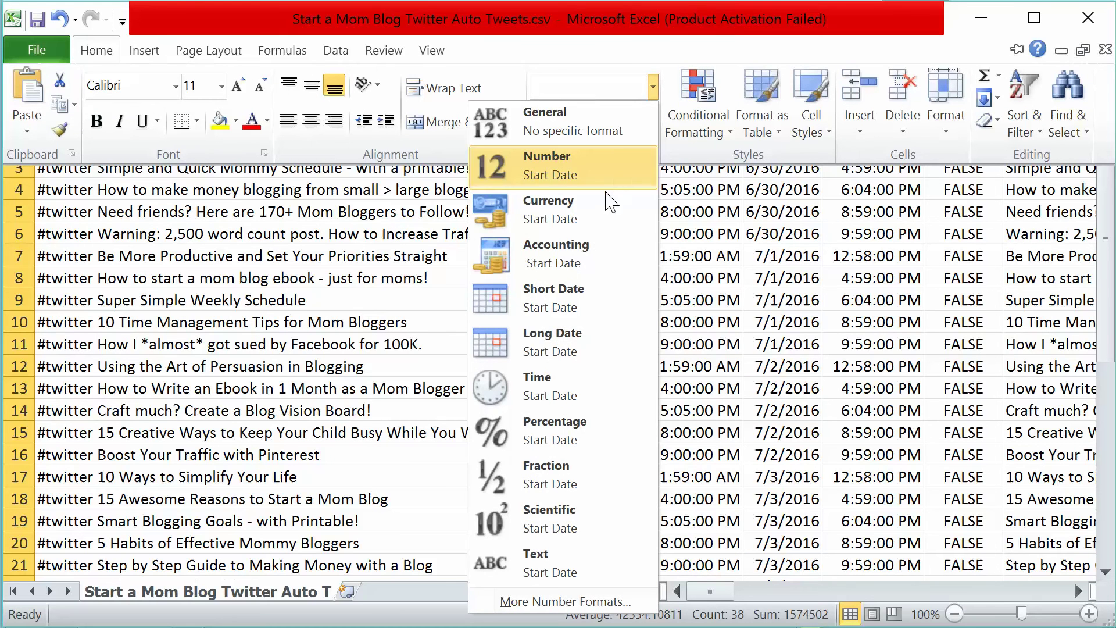
pyautogui.click(602, 302)
pyautogui.click(582, 255)
pyautogui.click(764, 101)
pyautogui.click(95, 51)
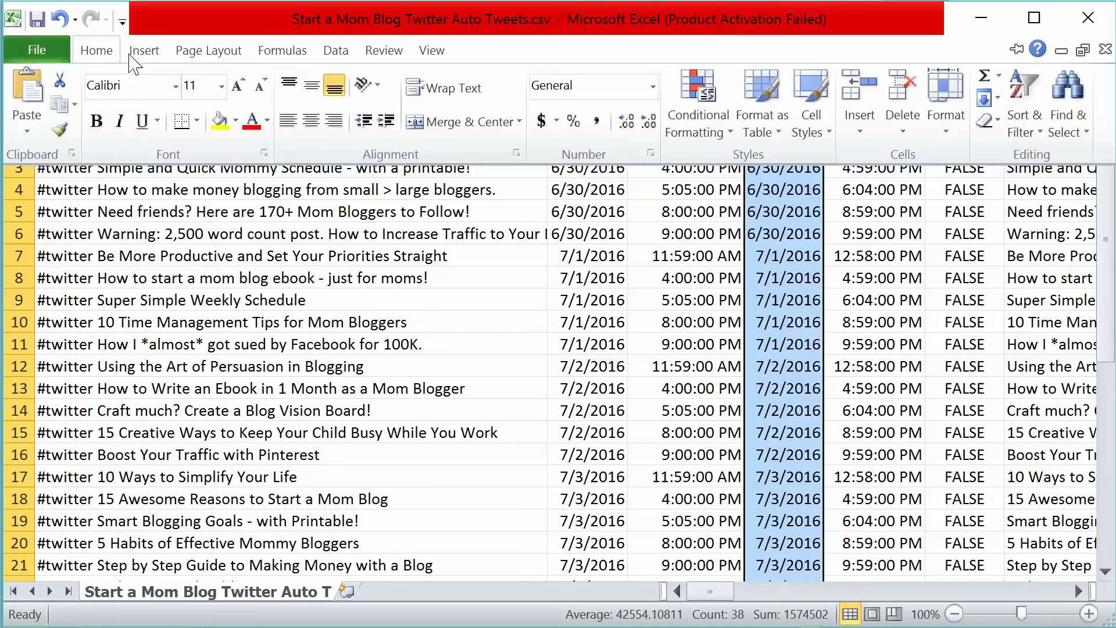
pyautogui.click(652, 87)
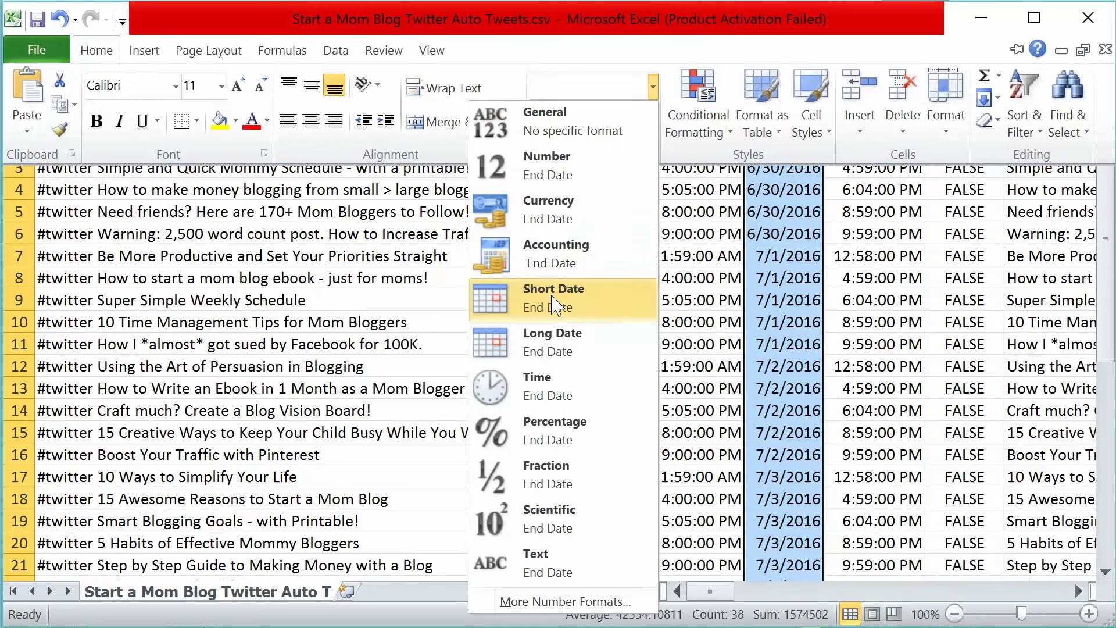
pyautogui.click(561, 300)
# Apply the Time format to the Start Time and End Time columns (C, E)
pyautogui.click(686, 101)
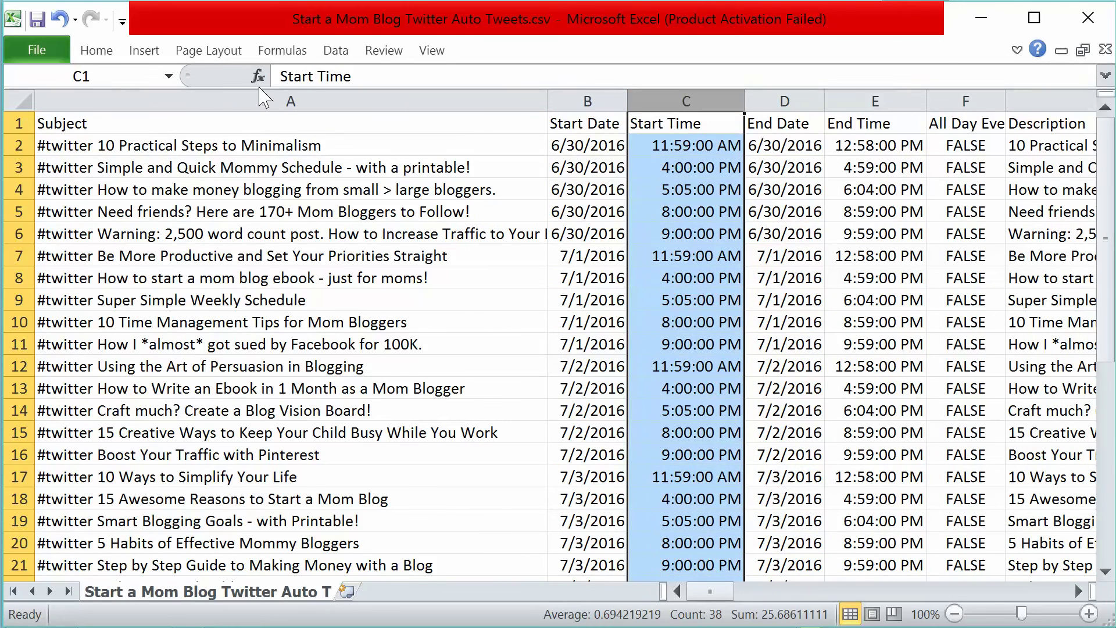
pyautogui.click(93, 51)
pyautogui.click(652, 87)
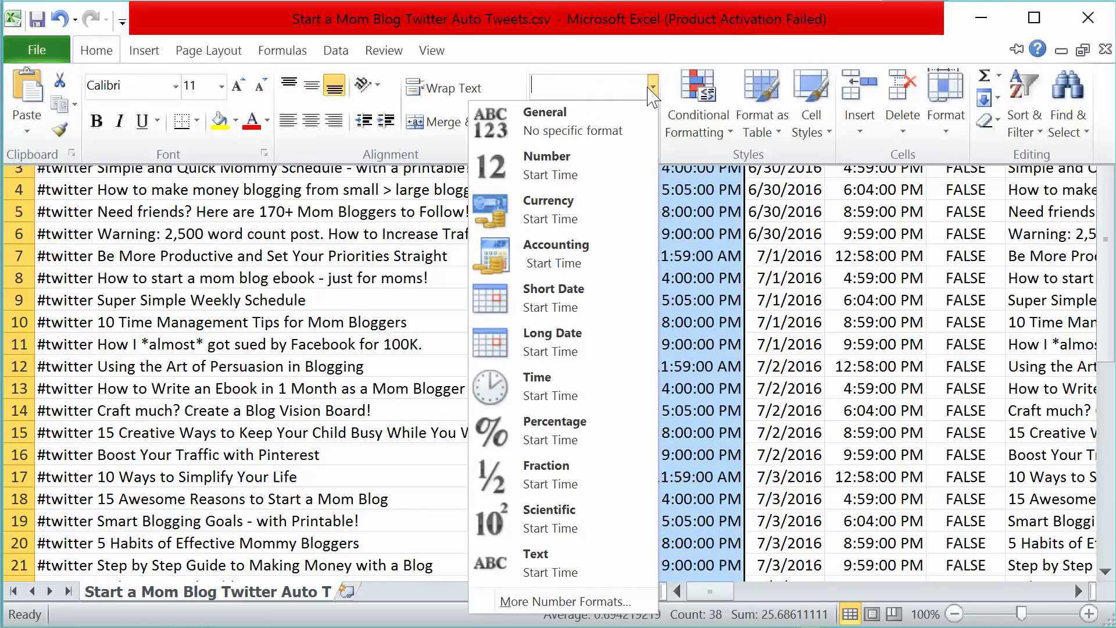
pyautogui.click(562, 388)
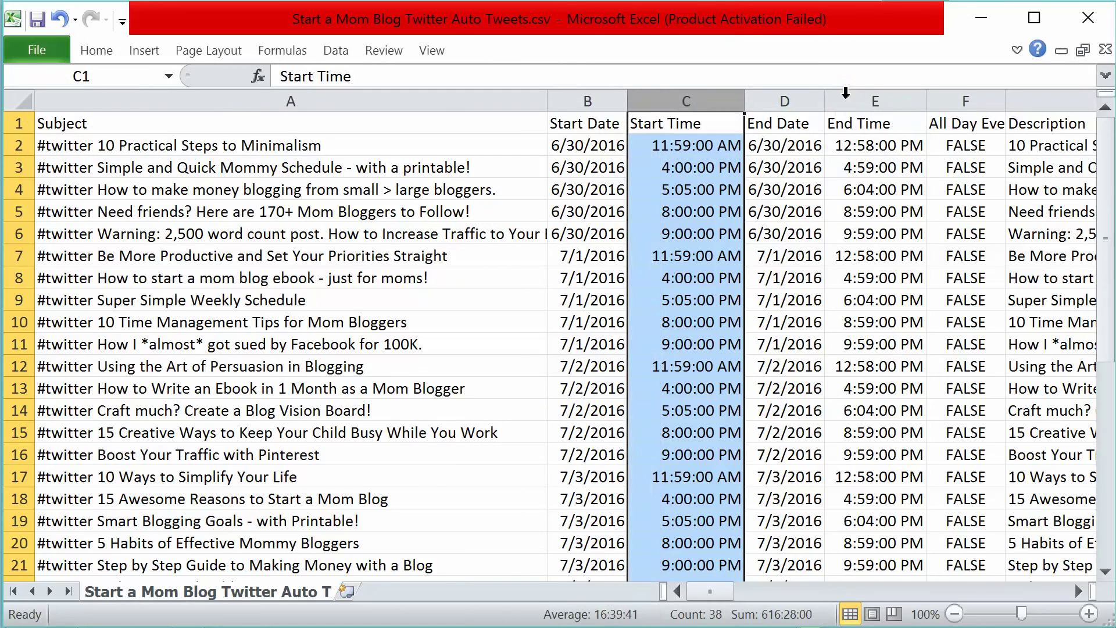
pyautogui.click(874, 101)
pyautogui.click(89, 53)
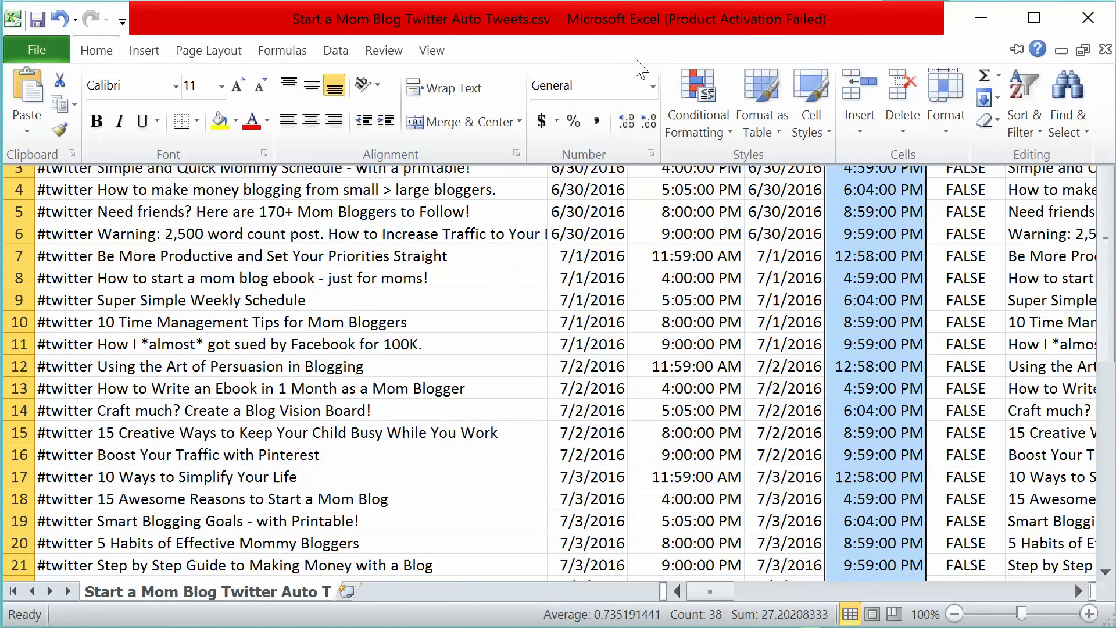
pyautogui.click(652, 87)
pyautogui.click(563, 388)
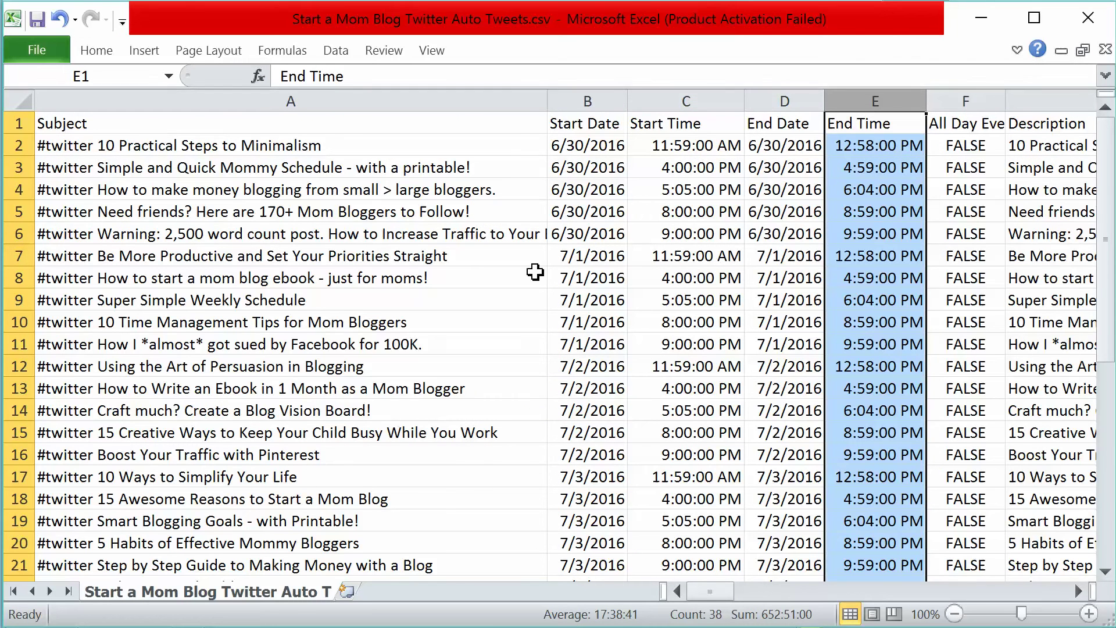
# Inspect the #twitter subject in A2, then return to the Google Calendar week view
pyautogui.click(192, 145)
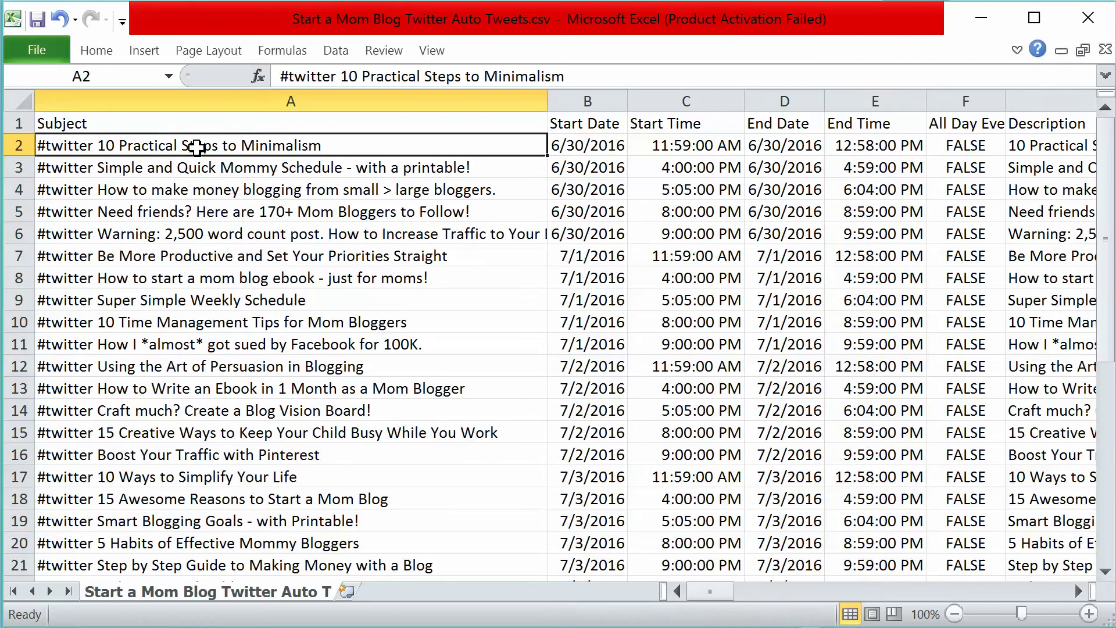
pyautogui.doubleClick(61, 146)
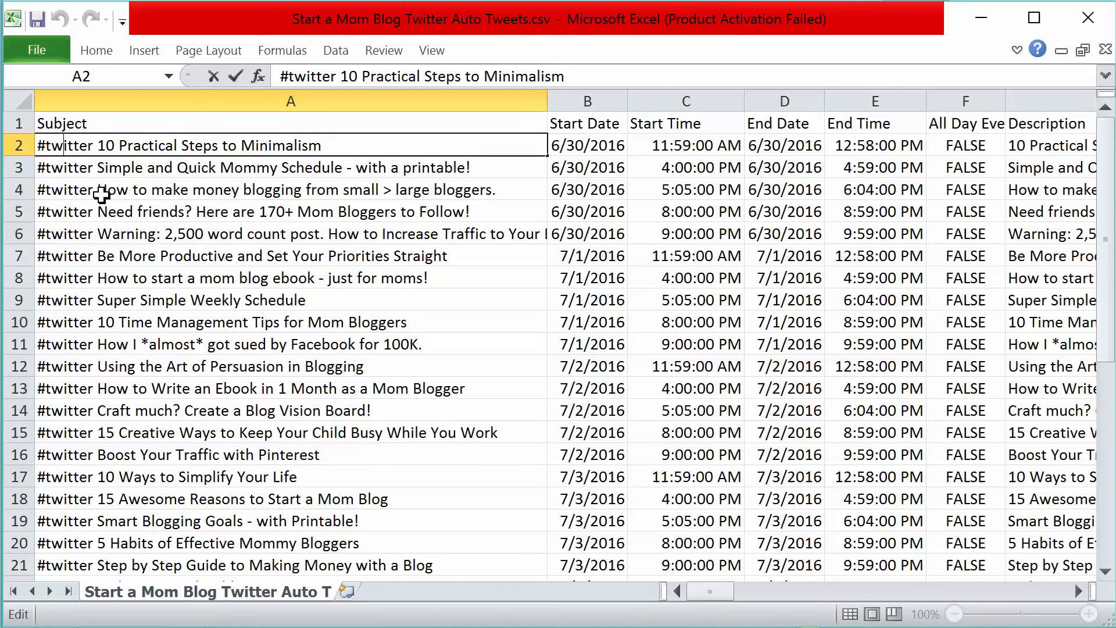
pyautogui.click(96, 191)
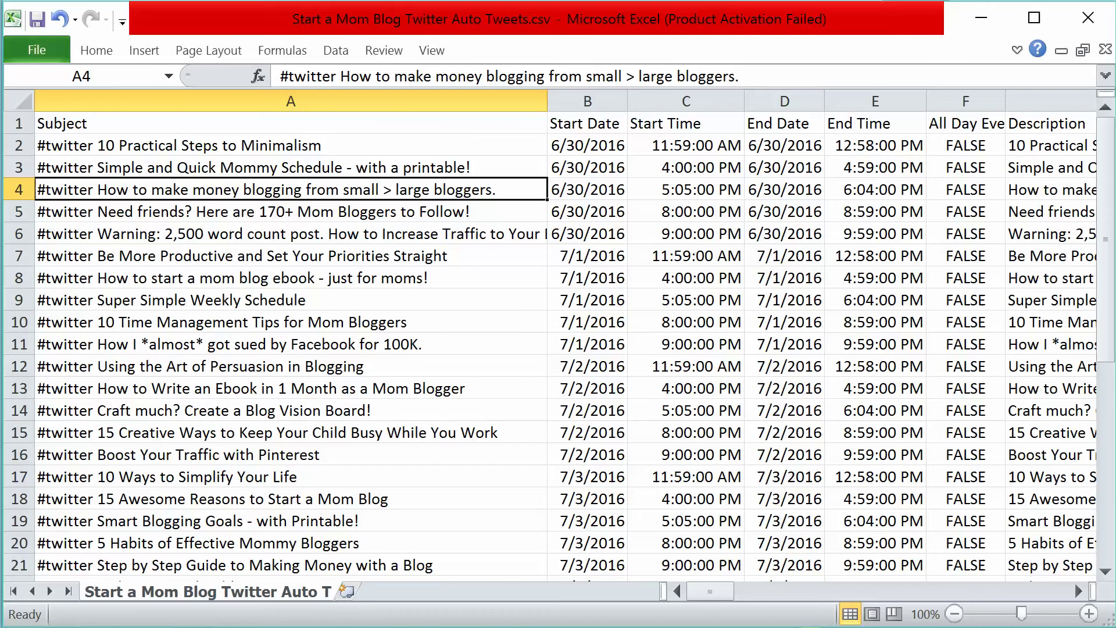
pyautogui.hotkey('alt', 'Tab')
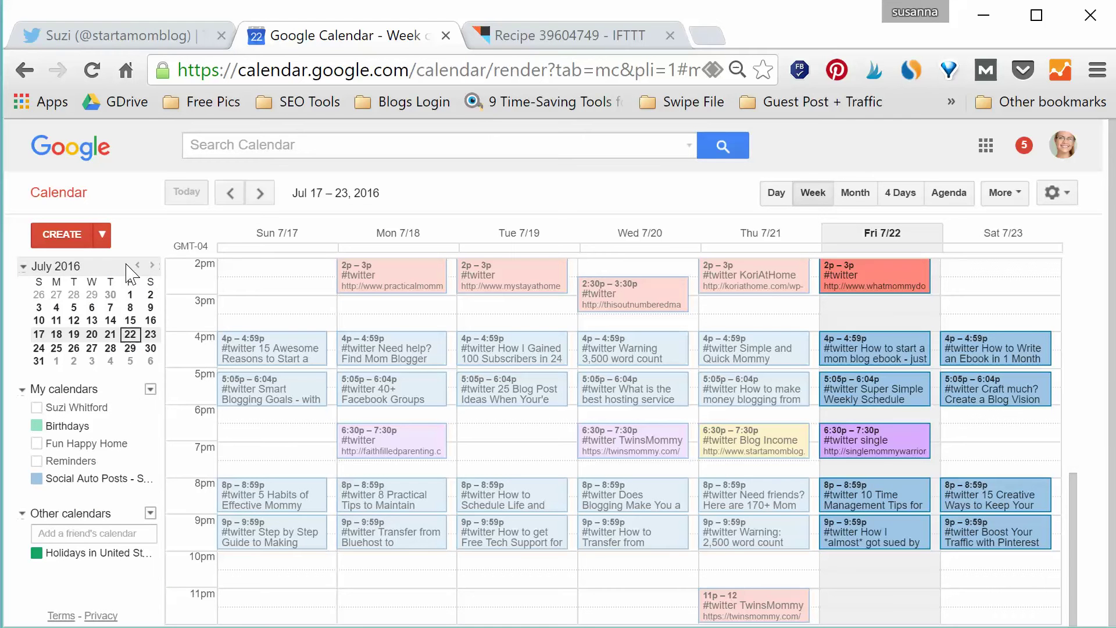
# Choose Settings from the My calendars menu and scan the Calendars tab listing
pyautogui.click(152, 391)
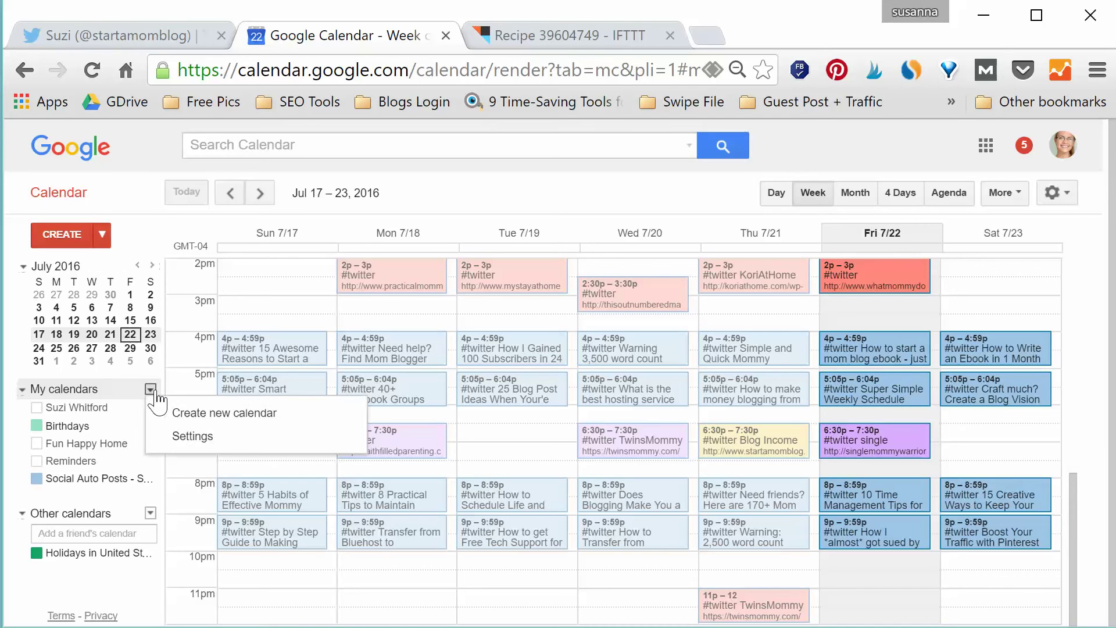
pyautogui.click(177, 437)
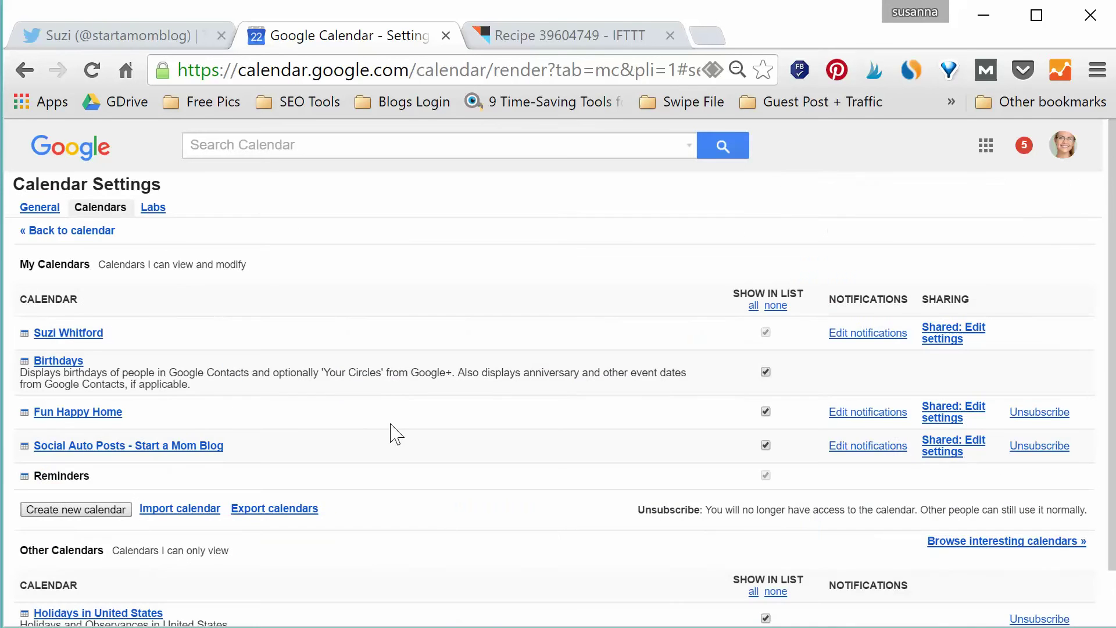
pyautogui.scroll(-2, 381, 442)
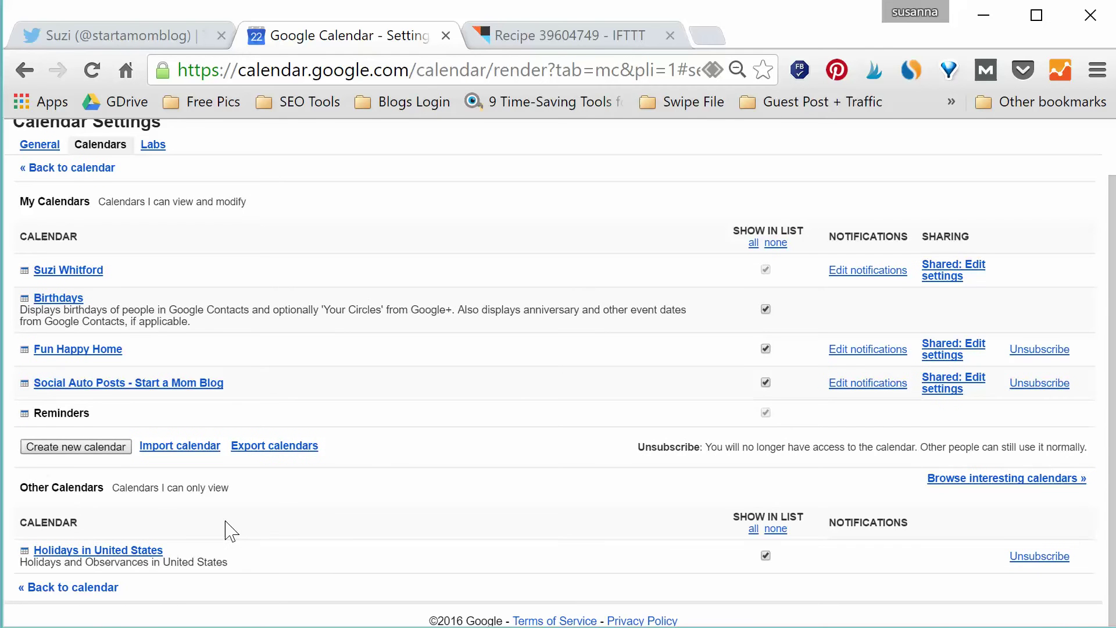
pyautogui.scroll(2, 219, 516)
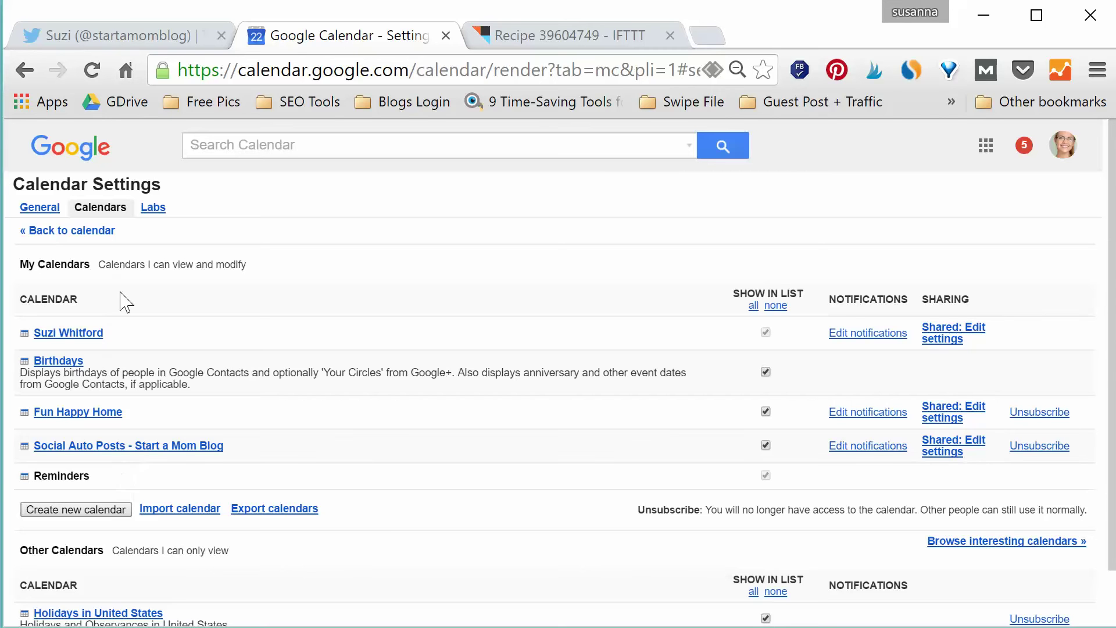
pyautogui.click(192, 514)
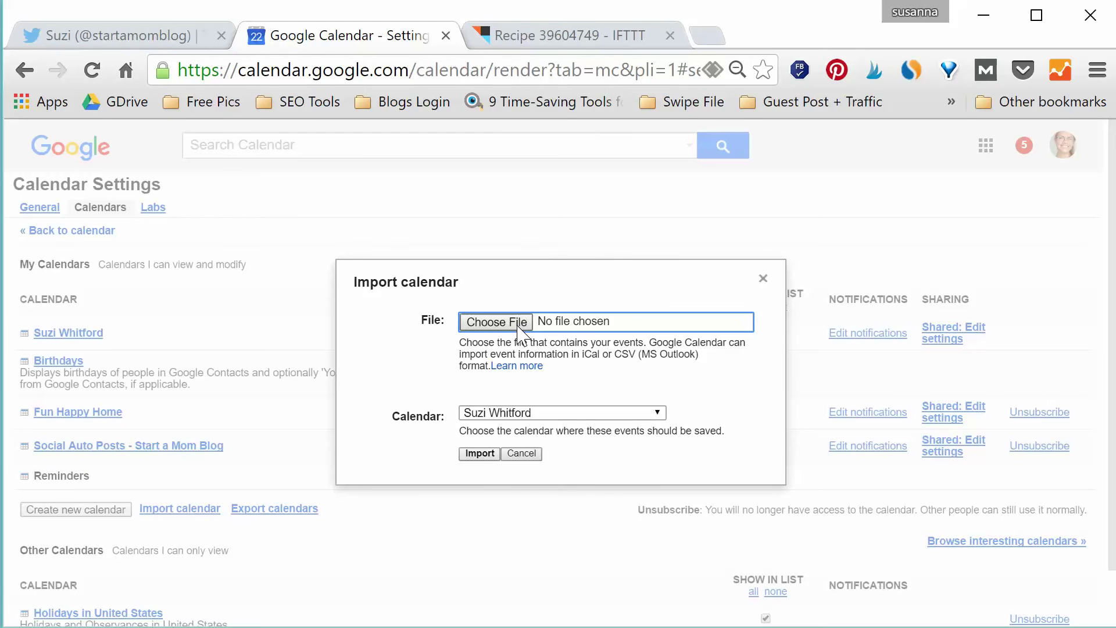
pyautogui.click(549, 413)
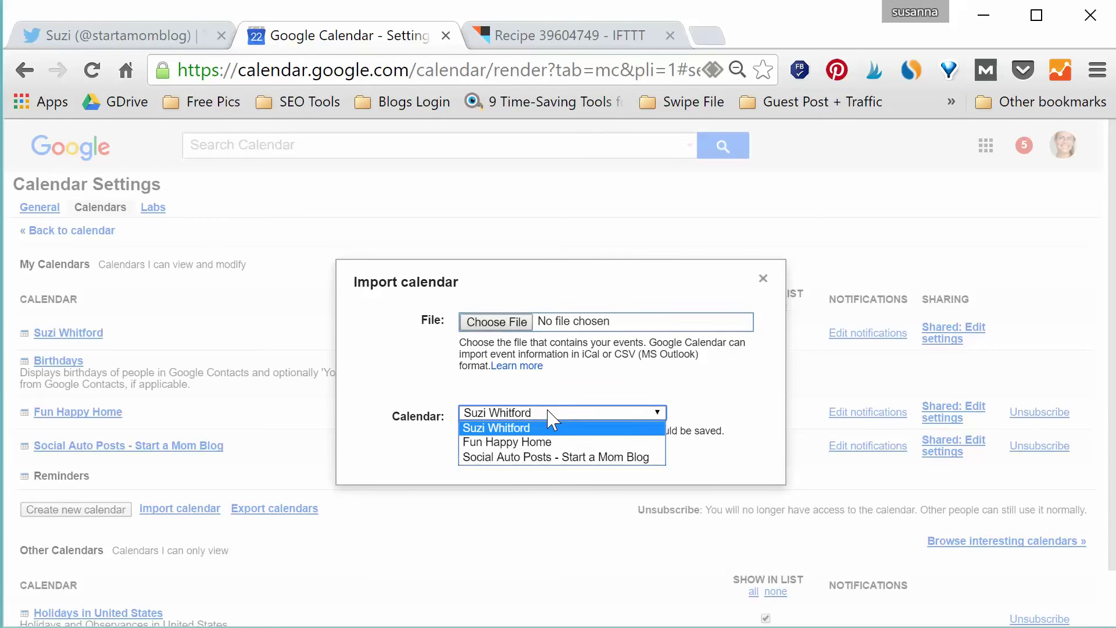
pyautogui.click(561, 458)
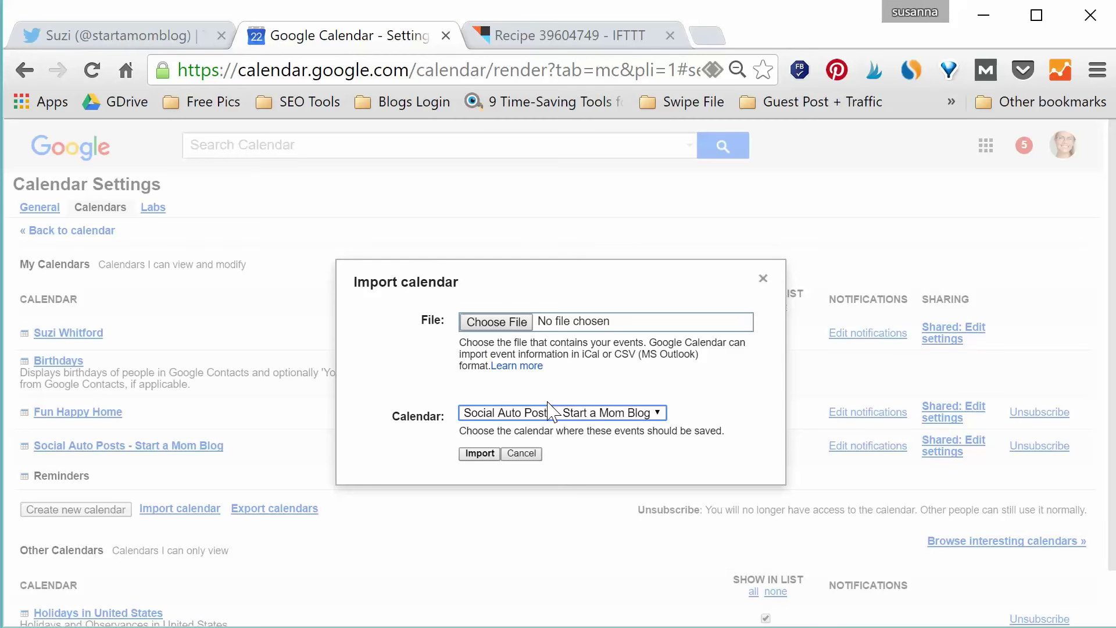
pyautogui.click(533, 457)
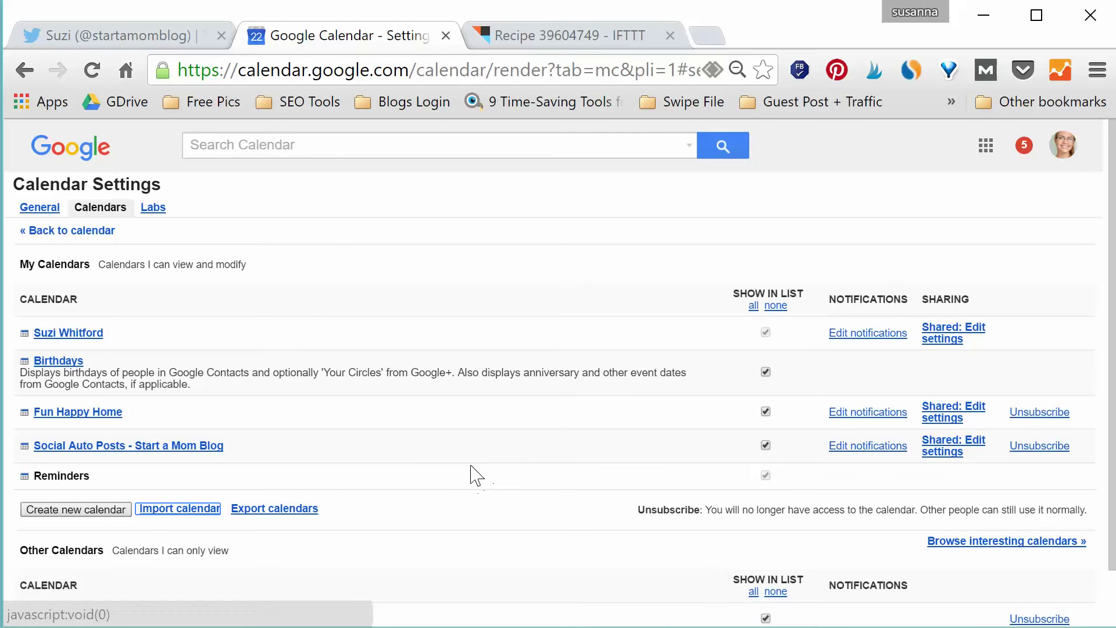
# Return to the Jul 17–23, 2016 #twitter week view, scroll it, and bring up PowerPoint's slide 4
pyautogui.click(92, 234)
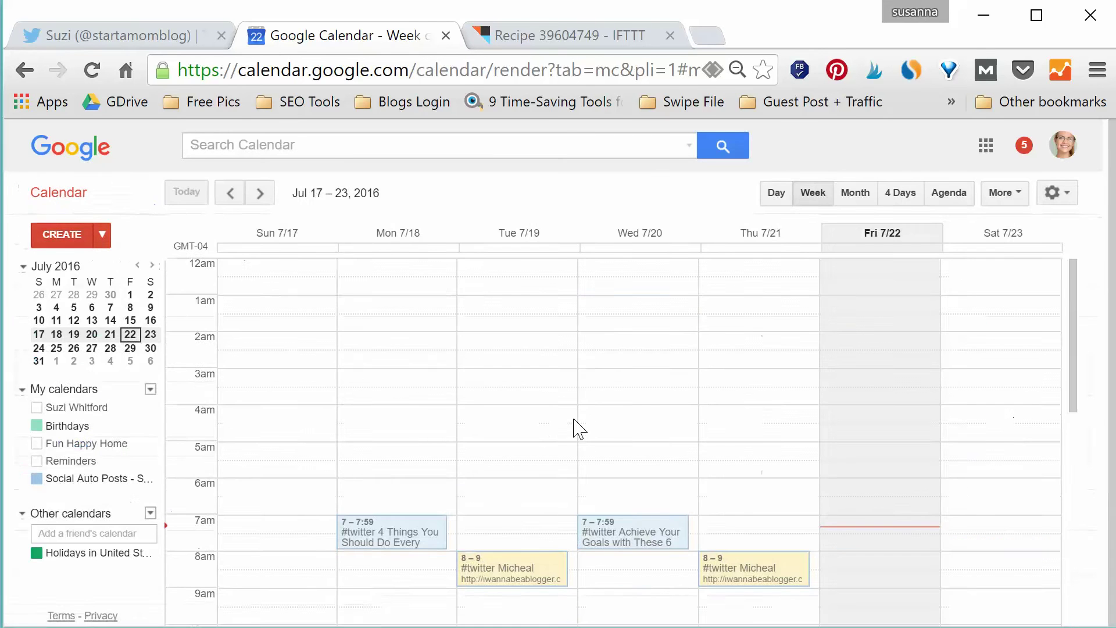
pyautogui.scroll(-10, 578, 429)
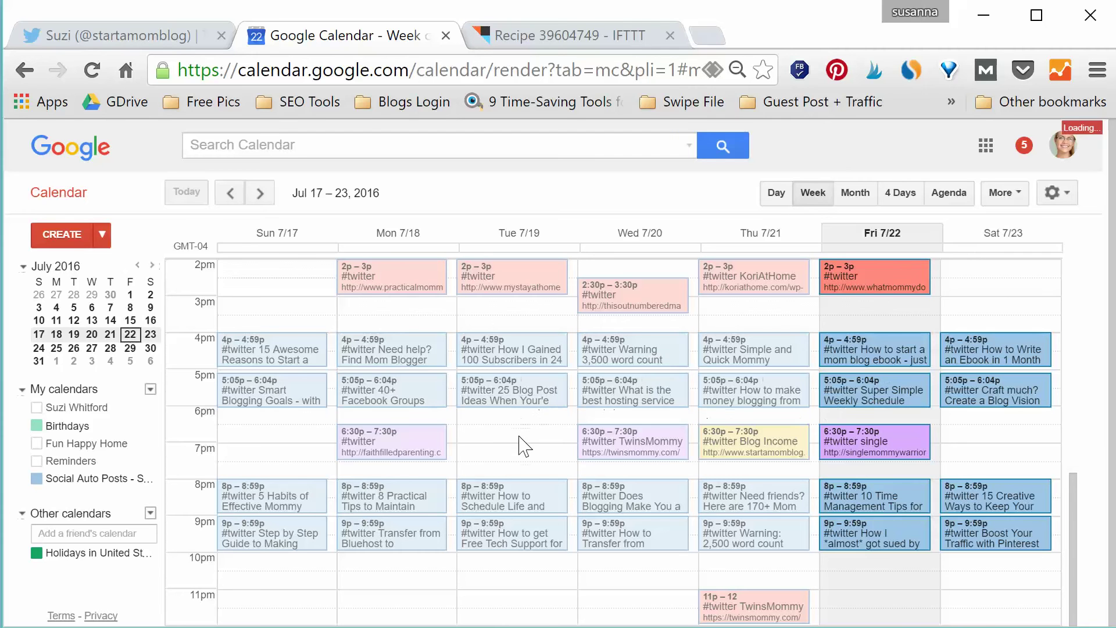
pyautogui.click(802, 482)
pyautogui.scroll(5, 866, 430)
pyautogui.scroll(1, 1075, 401)
pyautogui.scroll(-3, 1075, 401)
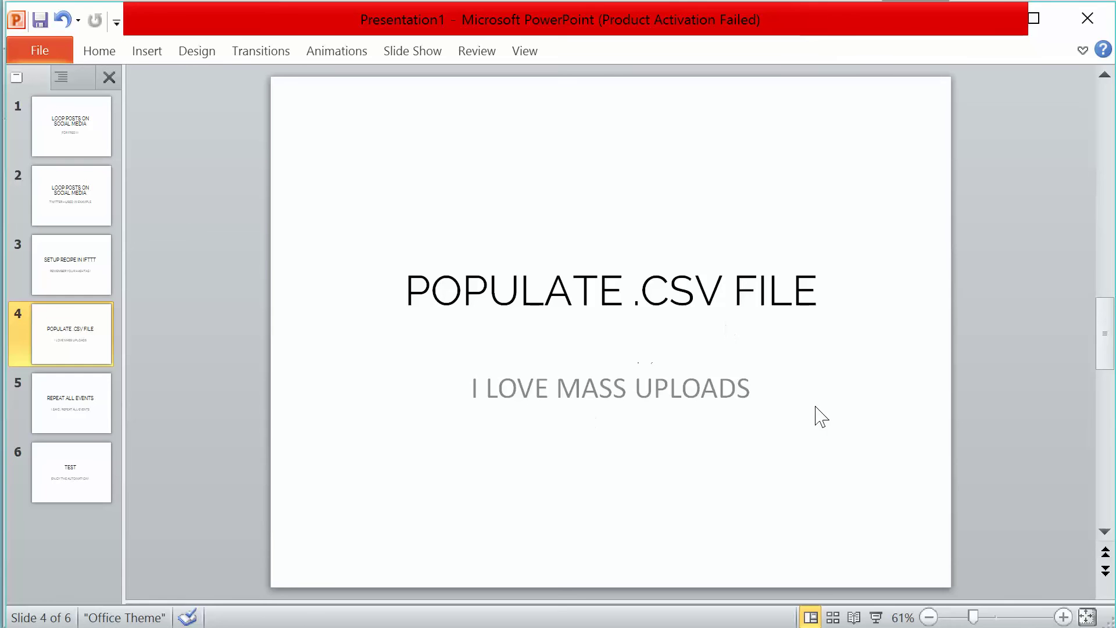
# Show slide 5 'REPEAT ALL EVENTS', then return to the Google Calendar week view
pyautogui.click(88, 405)
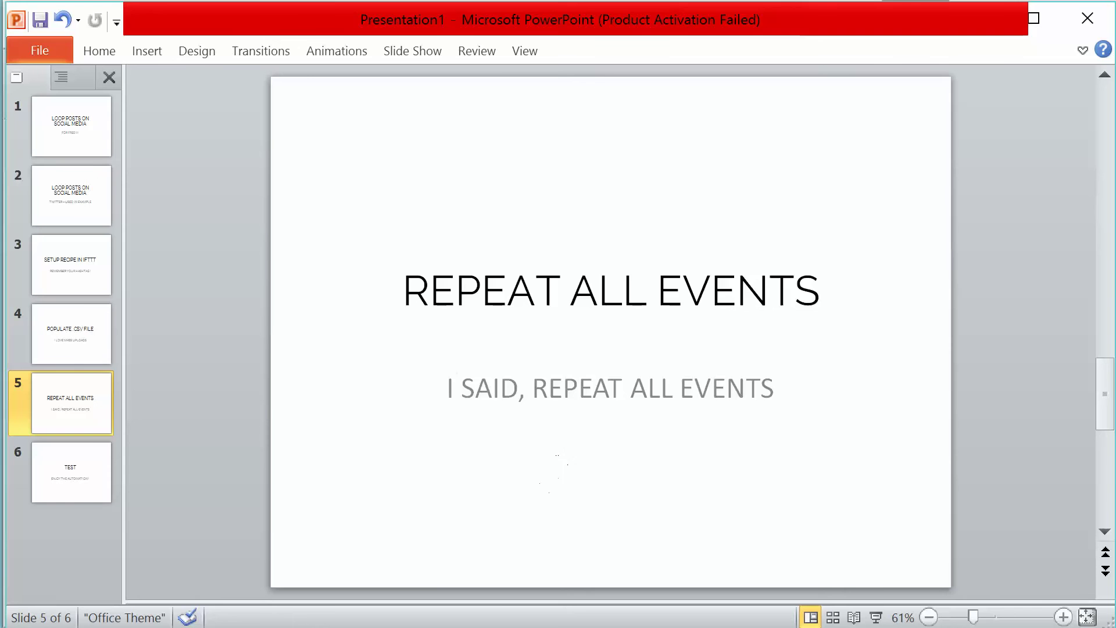
pyautogui.hotkey('alt', 'Tab')
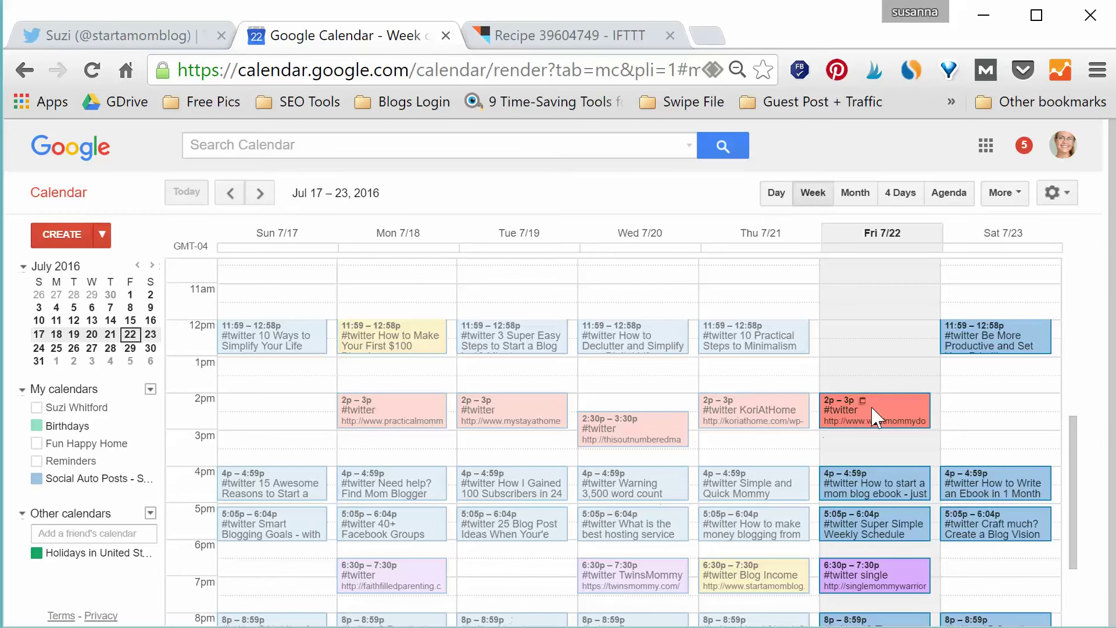
# Open the Fri 7/22 2pm '#twitter WhatMommyDoes' event, toggling Repeat off and back on
pyautogui.doubleClick(916, 416)
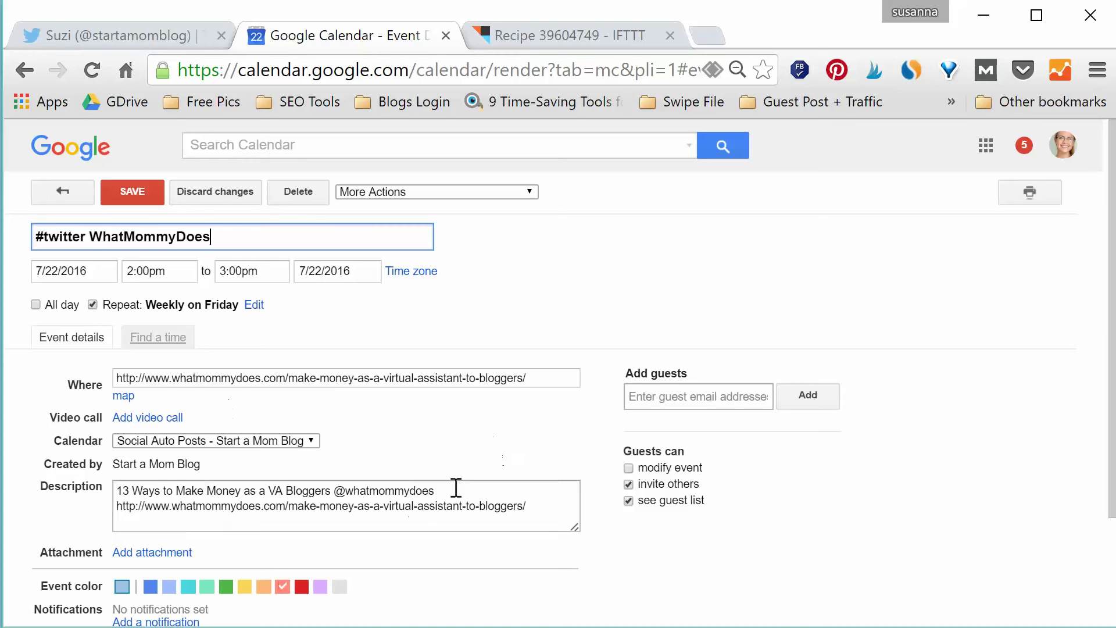
pyautogui.click(92, 306)
pyautogui.click(93, 306)
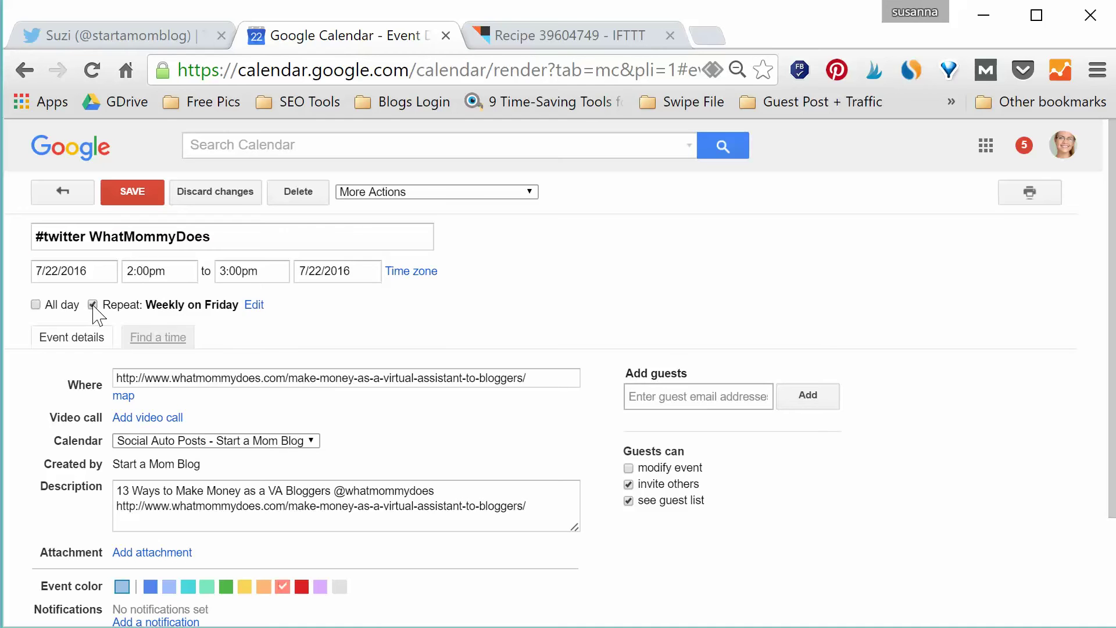
# Keep the repeat at Weekly on Friday from 7/1/2016, ending Never, and confirm with Done
pyautogui.click(253, 306)
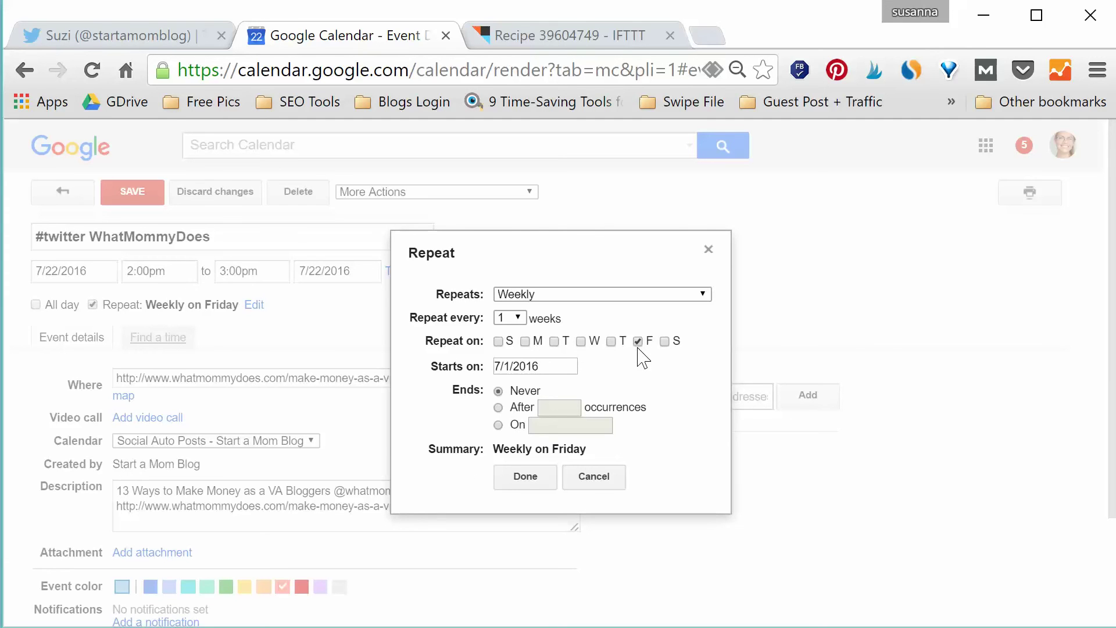
pyautogui.click(630, 298)
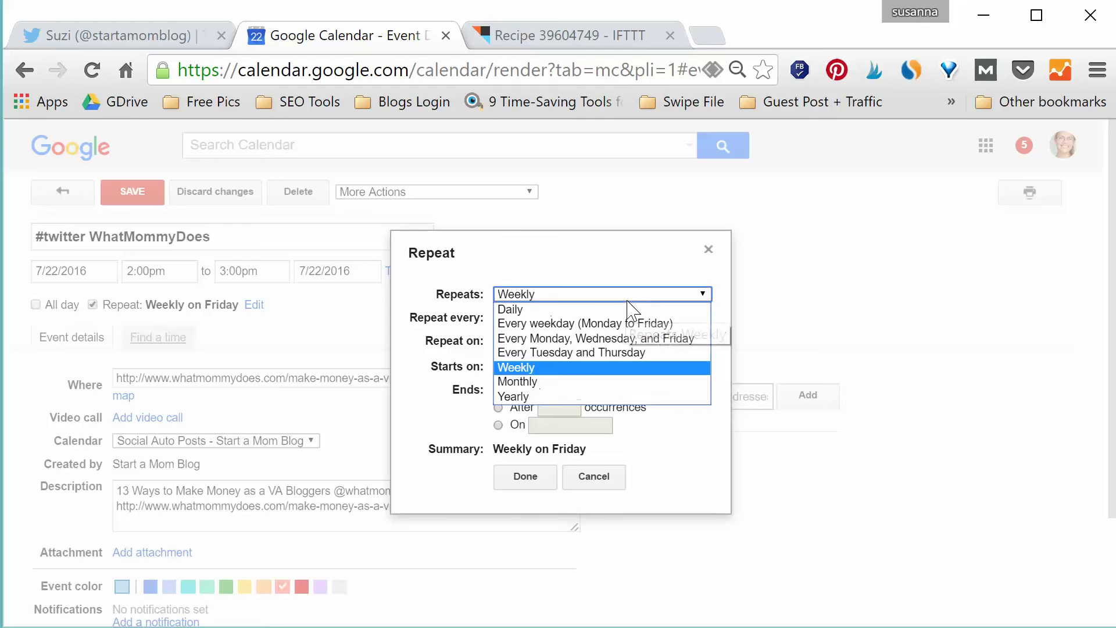
pyautogui.click(618, 372)
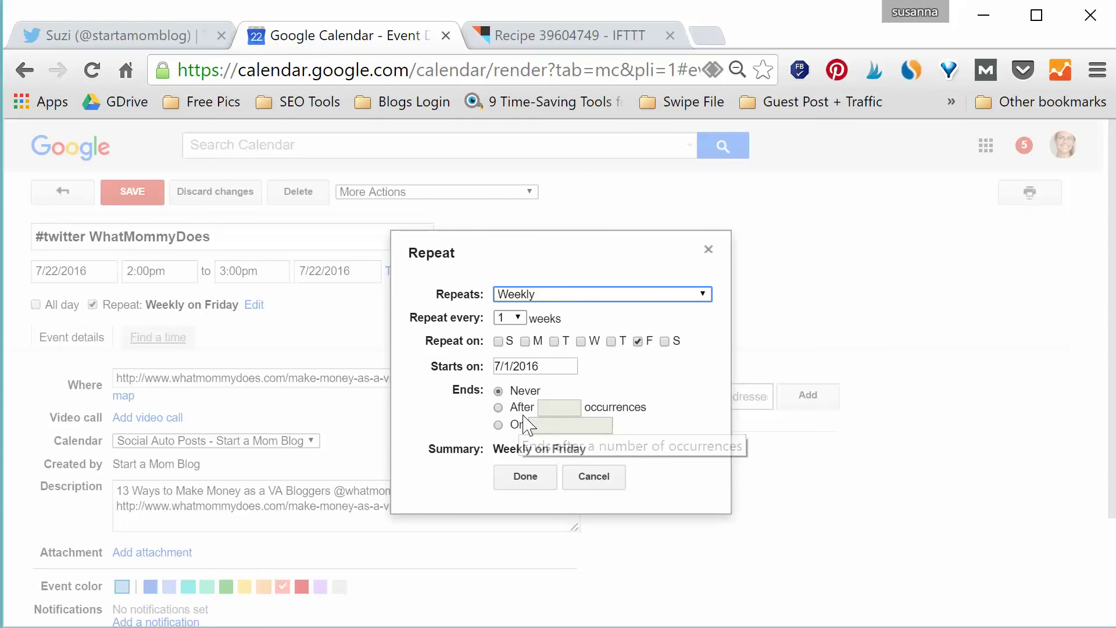
pyautogui.click(525, 477)
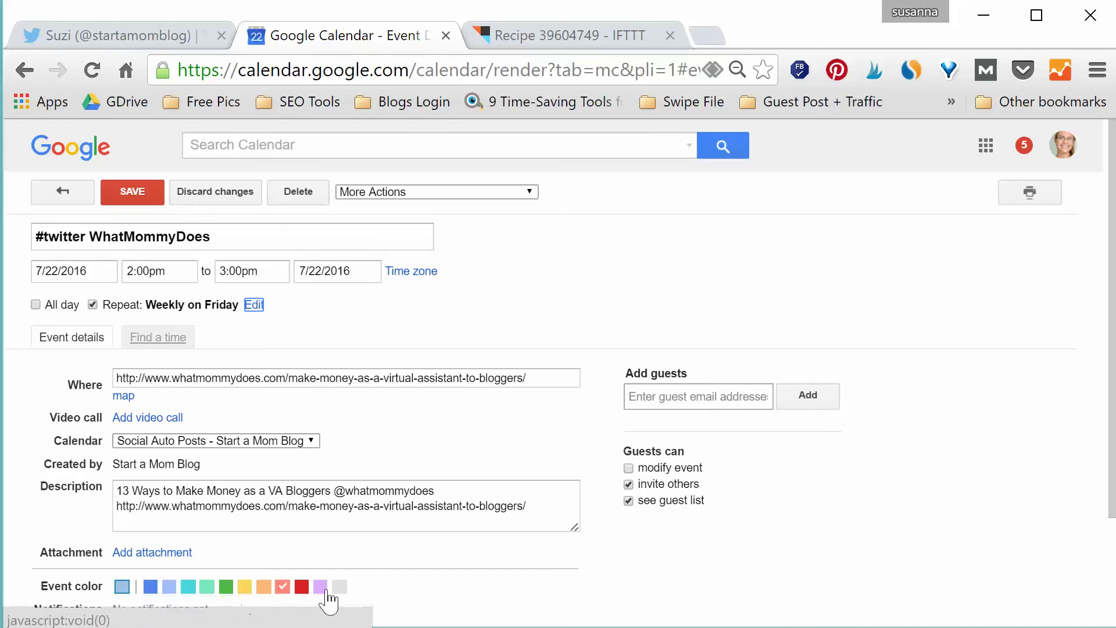
# Save the weekly-repeating '#twitter WhatMommyDoes' event and return to the week view
pyautogui.click(140, 193)
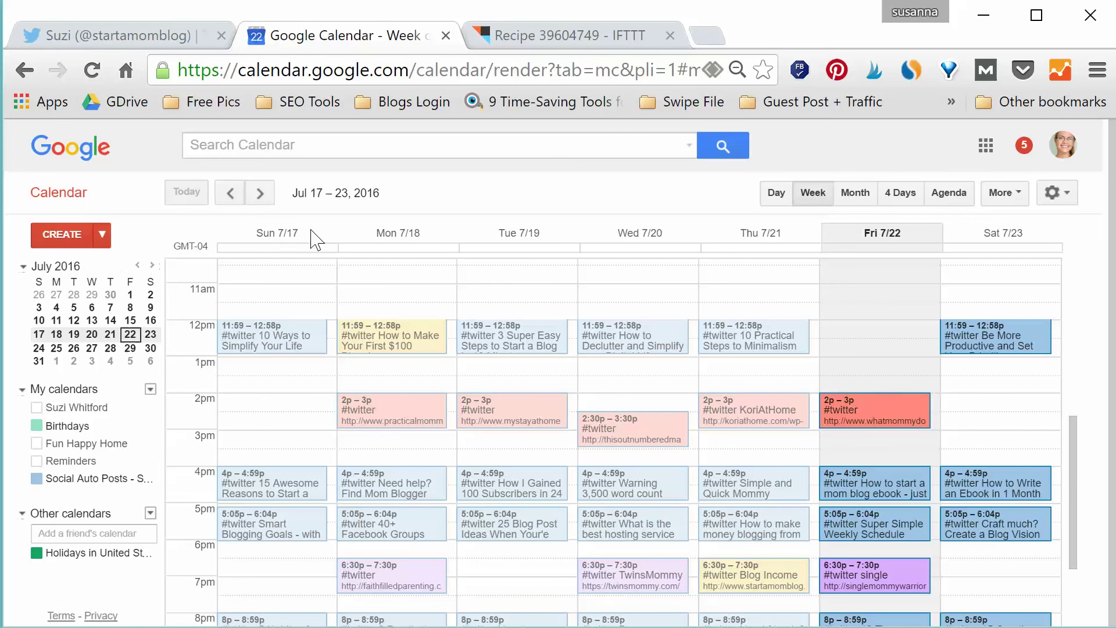
# Page the calendar forward week by week to Nov 20–26, 2016
pyautogui.click(260, 194)
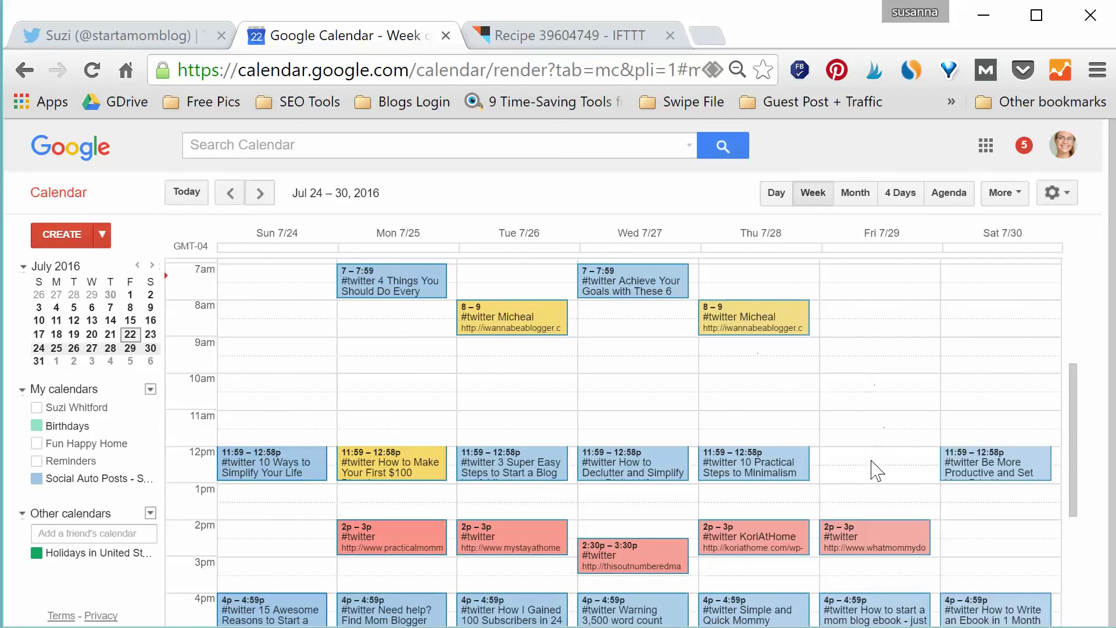
pyautogui.scroll(5, 874, 468)
pyautogui.scroll(-6, 875, 467)
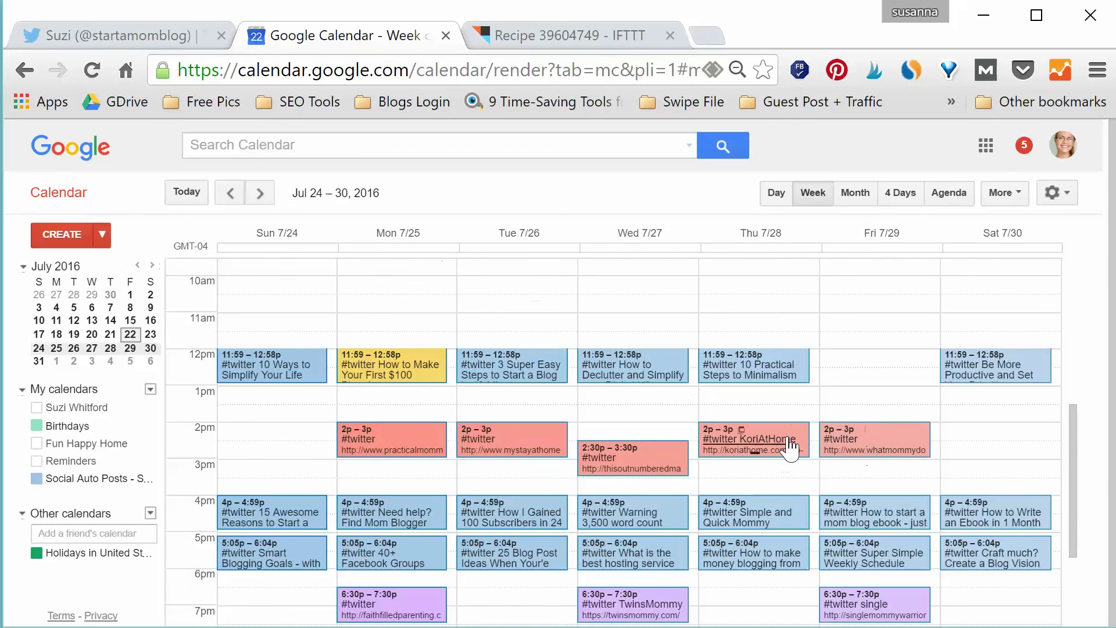
pyautogui.click(260, 193)
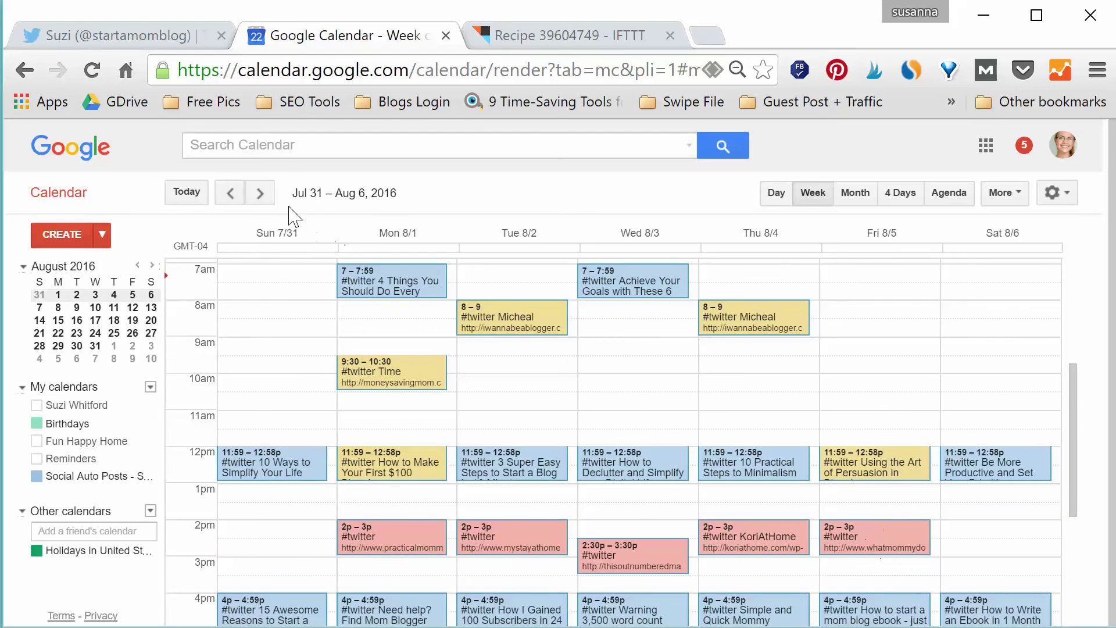
pyautogui.click(260, 193)
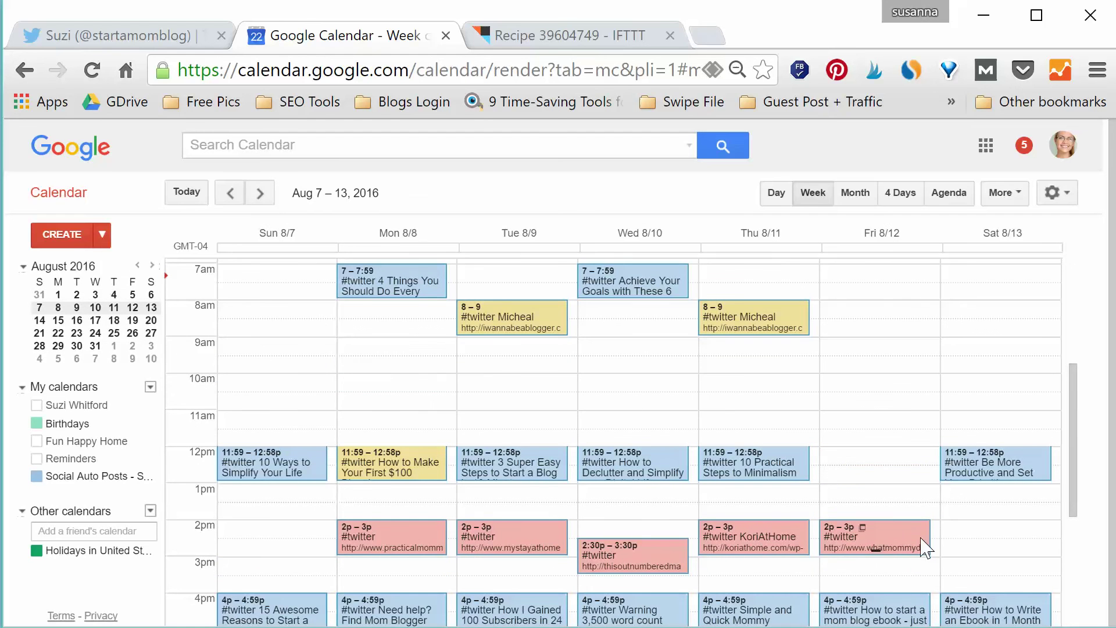
pyautogui.click(259, 196)
pyautogui.click(260, 196)
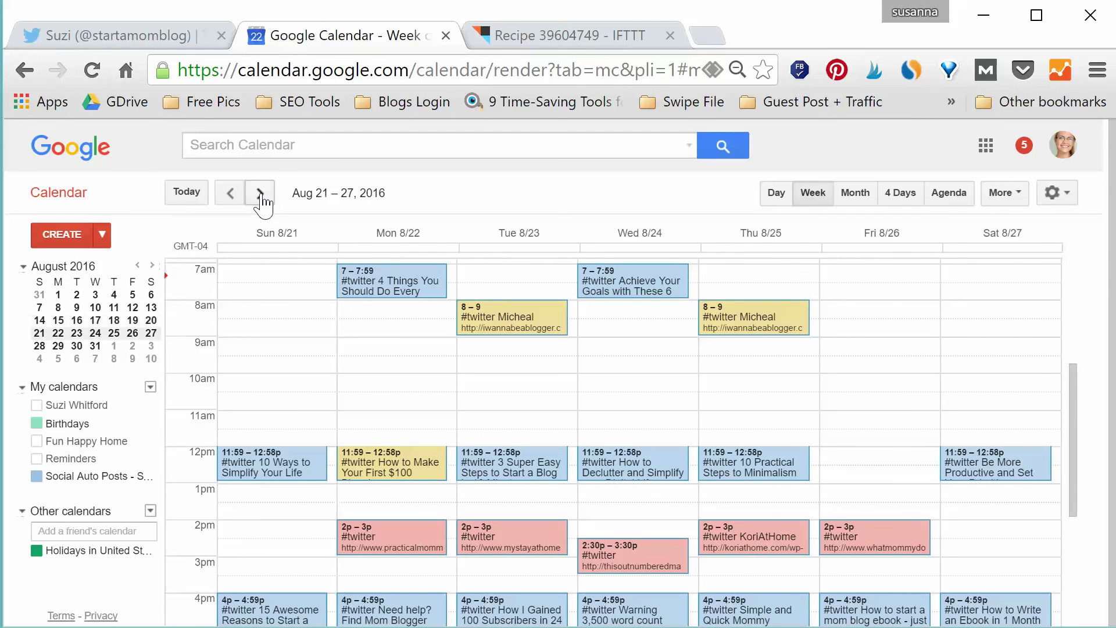
pyautogui.click(261, 198)
pyautogui.click(259, 197)
pyautogui.click(260, 196)
pyautogui.scroll(-5, 305, 273)
pyautogui.click(259, 194)
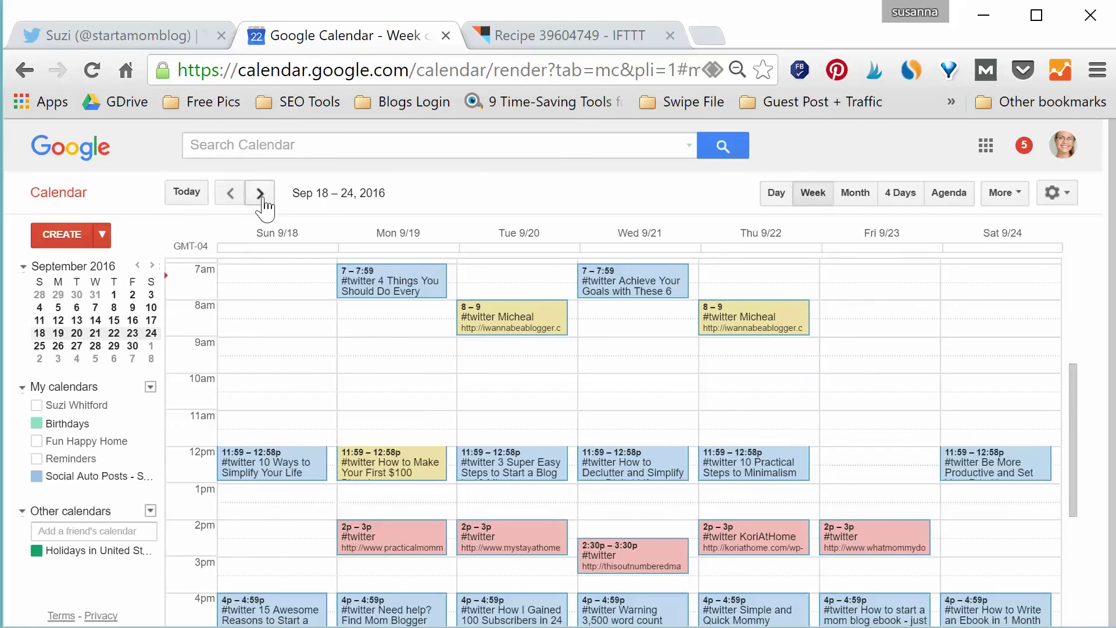
pyautogui.click(260, 194)
pyautogui.click(260, 193)
pyautogui.click(259, 194)
pyautogui.click(260, 193)
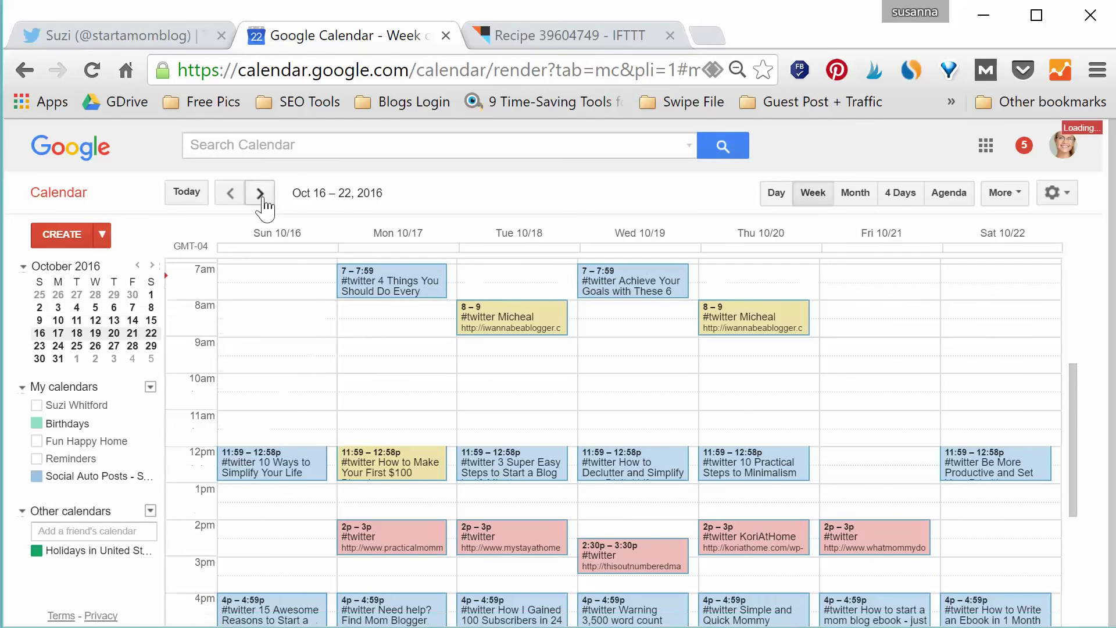
pyautogui.click(260, 193)
pyautogui.click(260, 194)
pyautogui.click(259, 193)
pyautogui.click(260, 193)
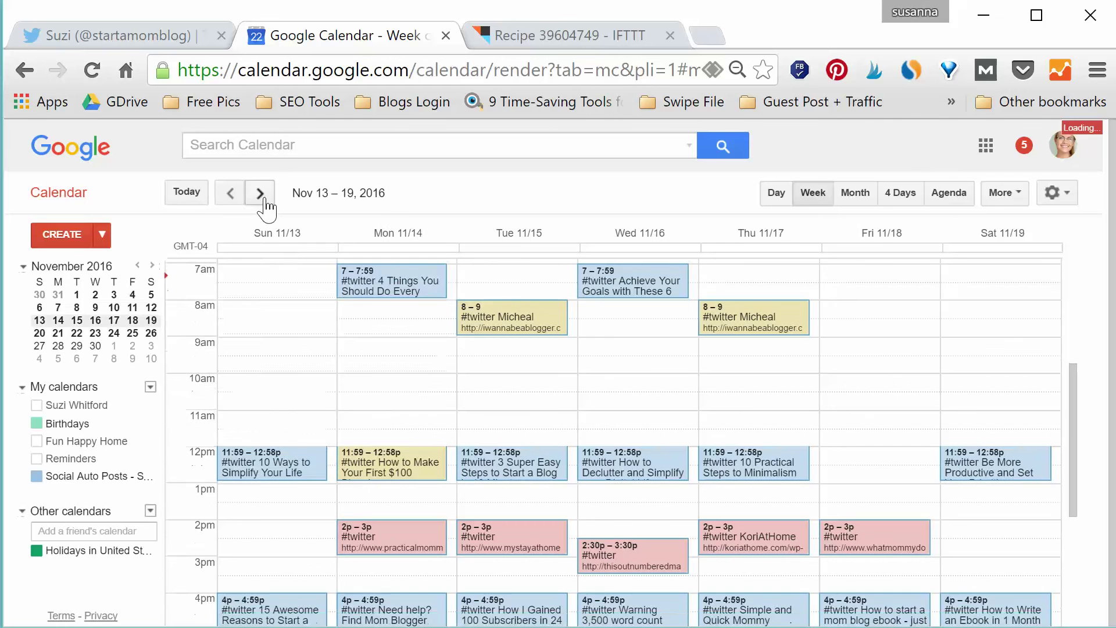
pyautogui.click(259, 193)
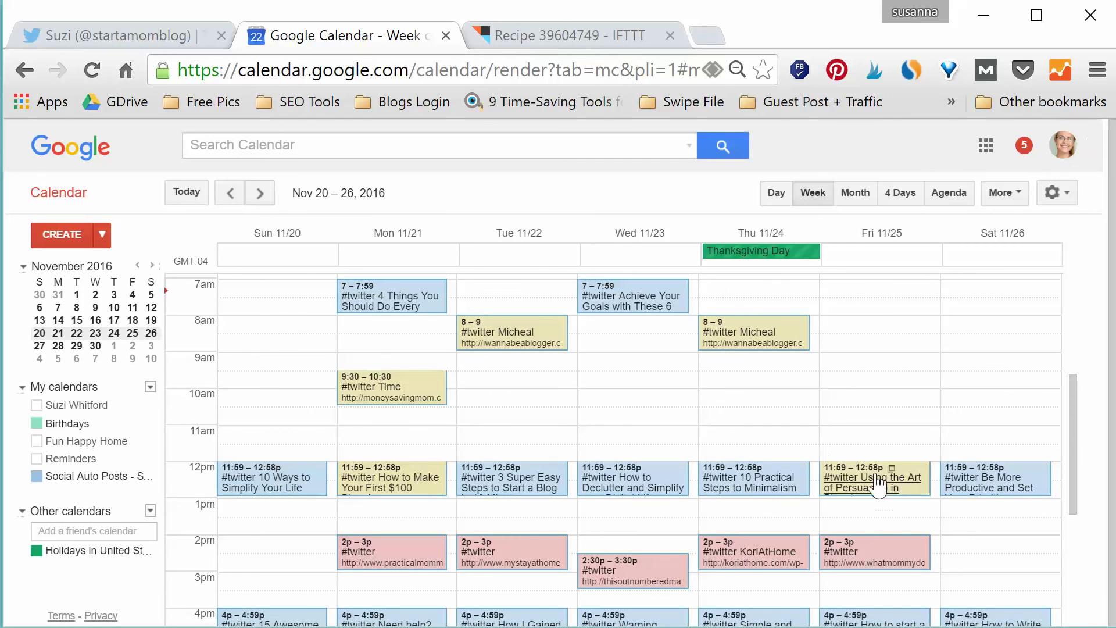
pyautogui.click(234, 201)
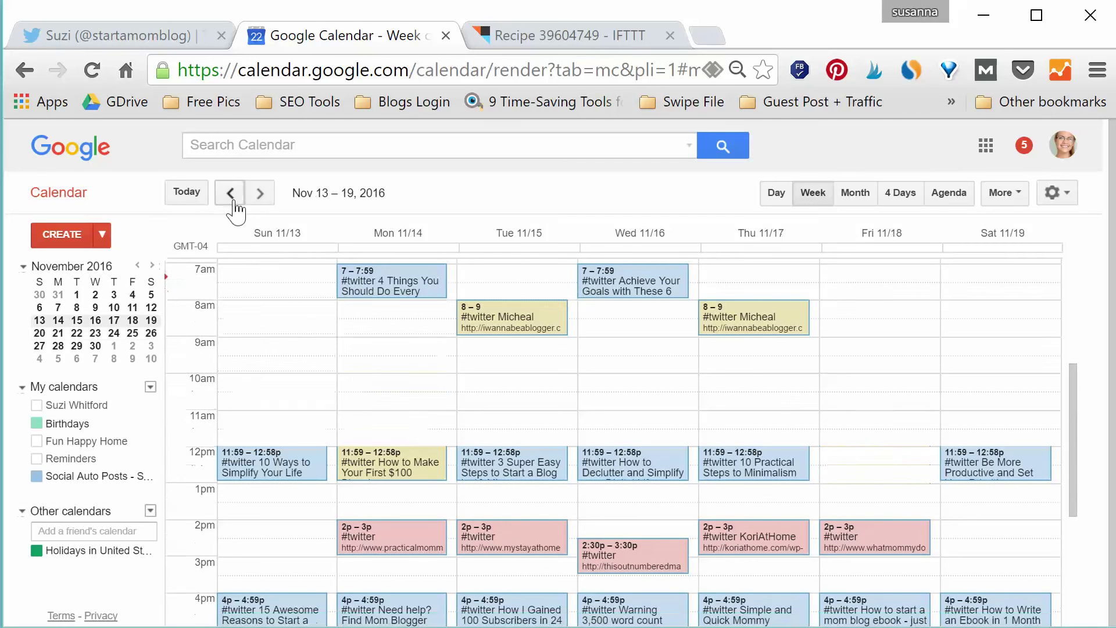
pyautogui.click(258, 200)
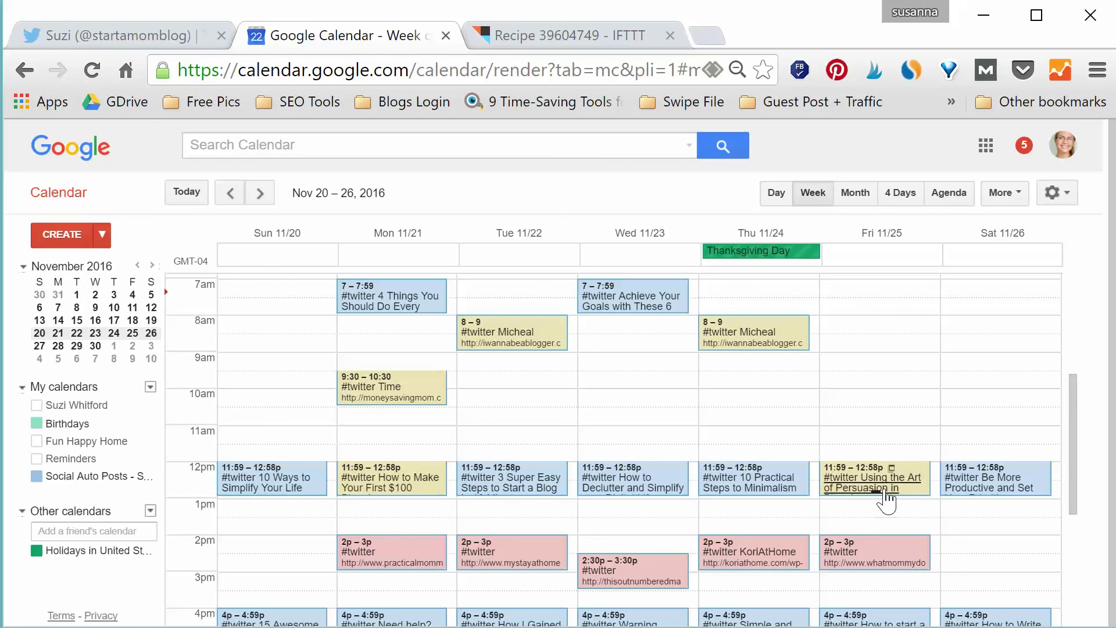
# Continue forward to the week of Feb 12–18, 2017, checking the repeating #twitter events
pyautogui.click(260, 195)
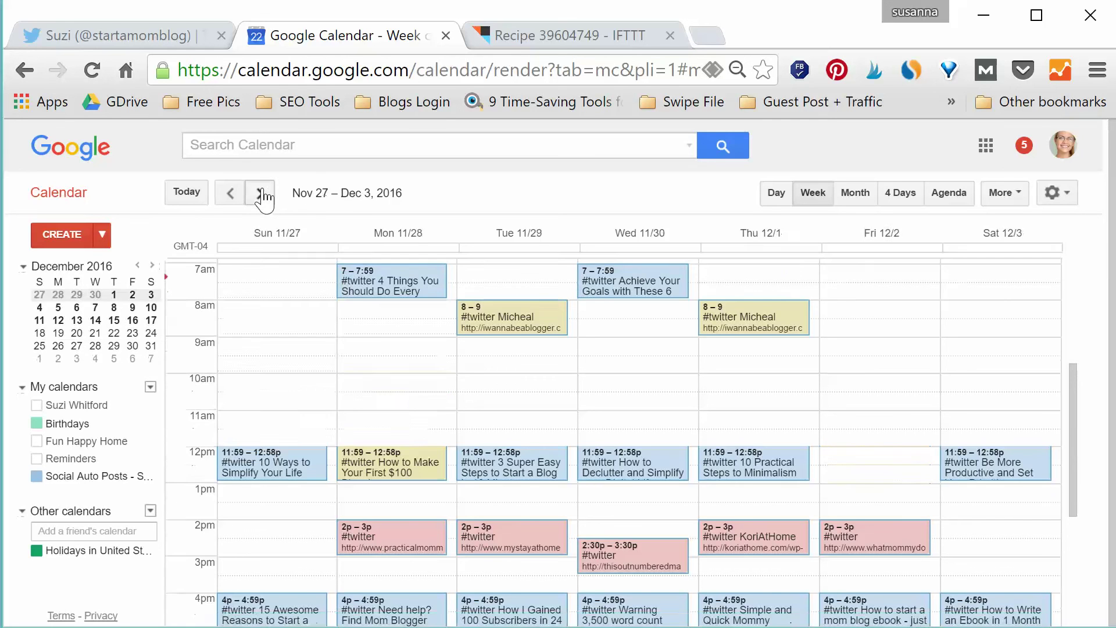
pyautogui.click(262, 195)
pyautogui.click(261, 195)
pyautogui.click(261, 196)
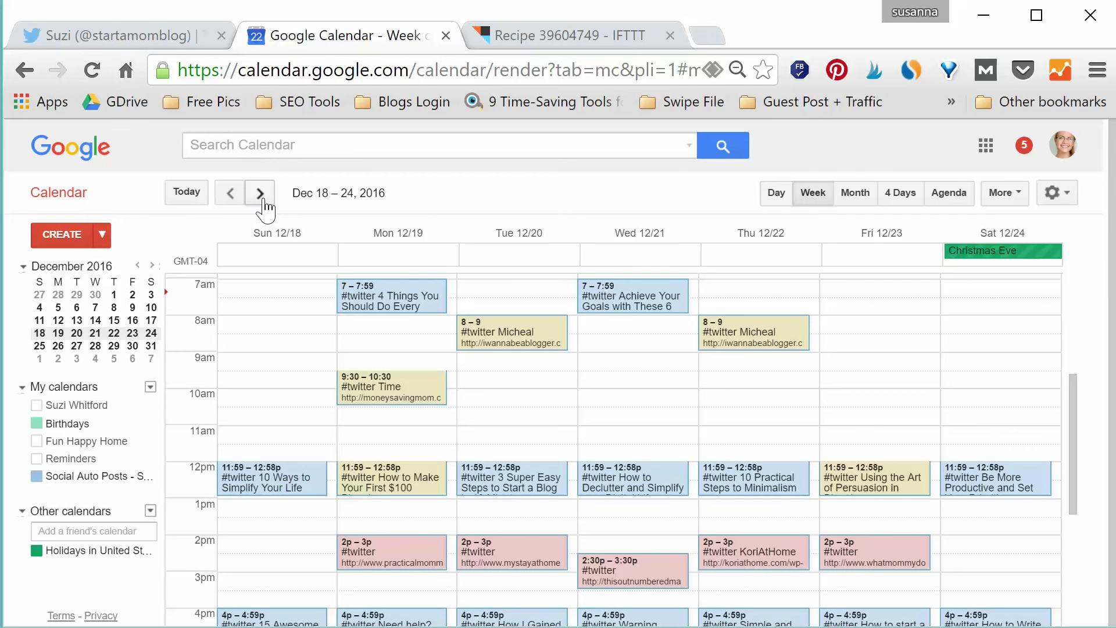
pyautogui.click(261, 196)
pyautogui.click(261, 195)
pyautogui.click(261, 195)
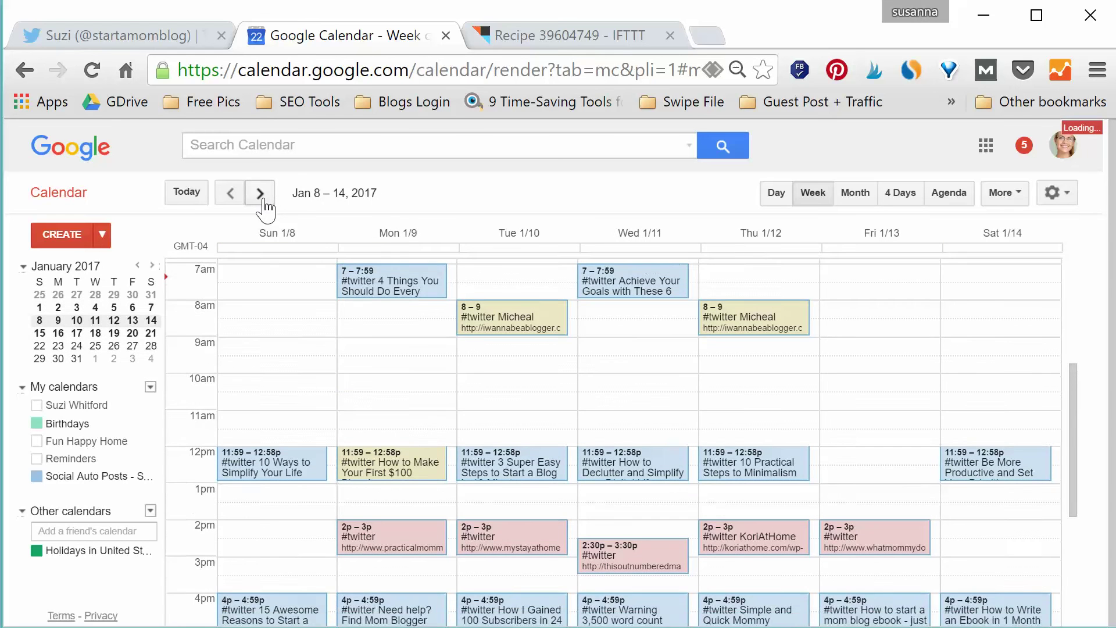
pyautogui.click(261, 195)
pyautogui.click(261, 194)
pyautogui.click(261, 194)
pyautogui.click(260, 195)
pyautogui.click(260, 194)
pyautogui.scroll(-5, 705, 445)
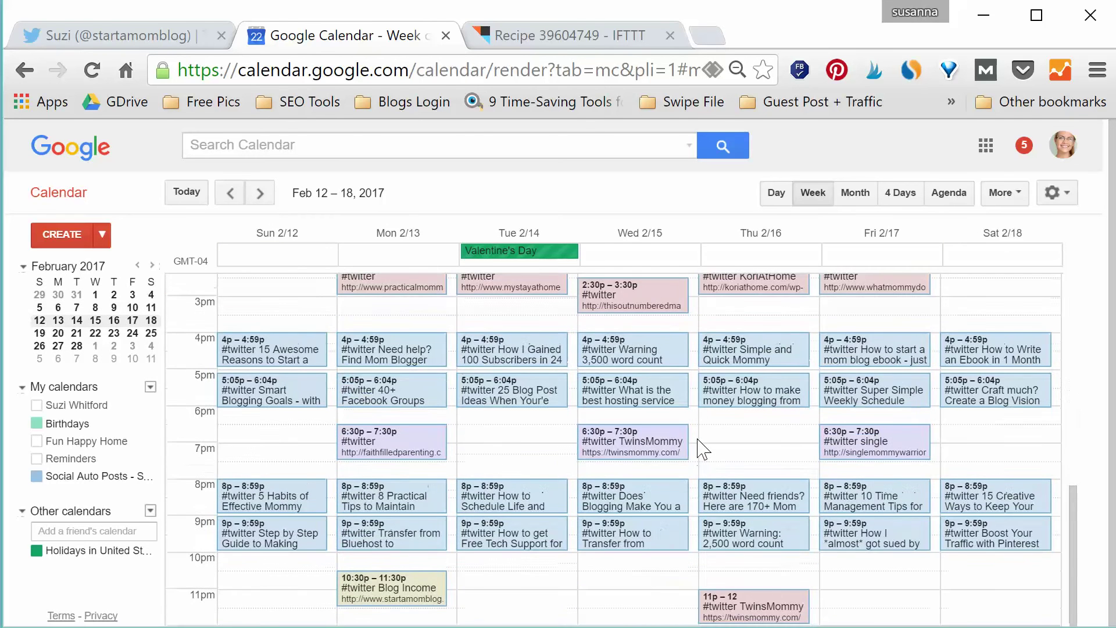
pyautogui.scroll(6, 703, 447)
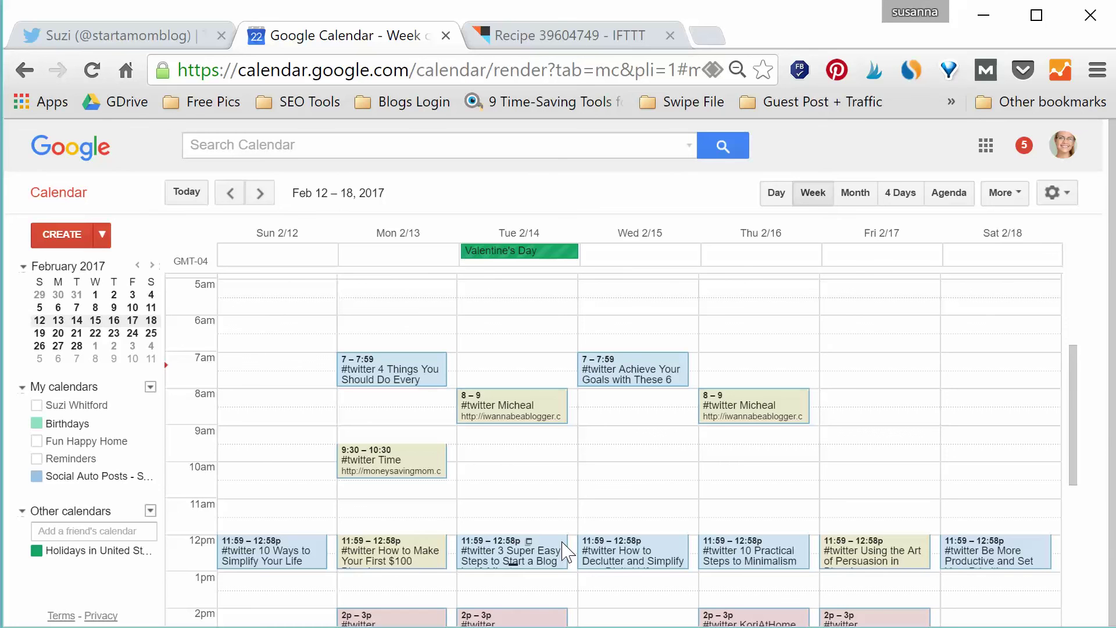
# Discard a stray Tue 2/14 11am event, view PowerPoint's TEST slide, and return to Calendar
pyautogui.click(676, 563)
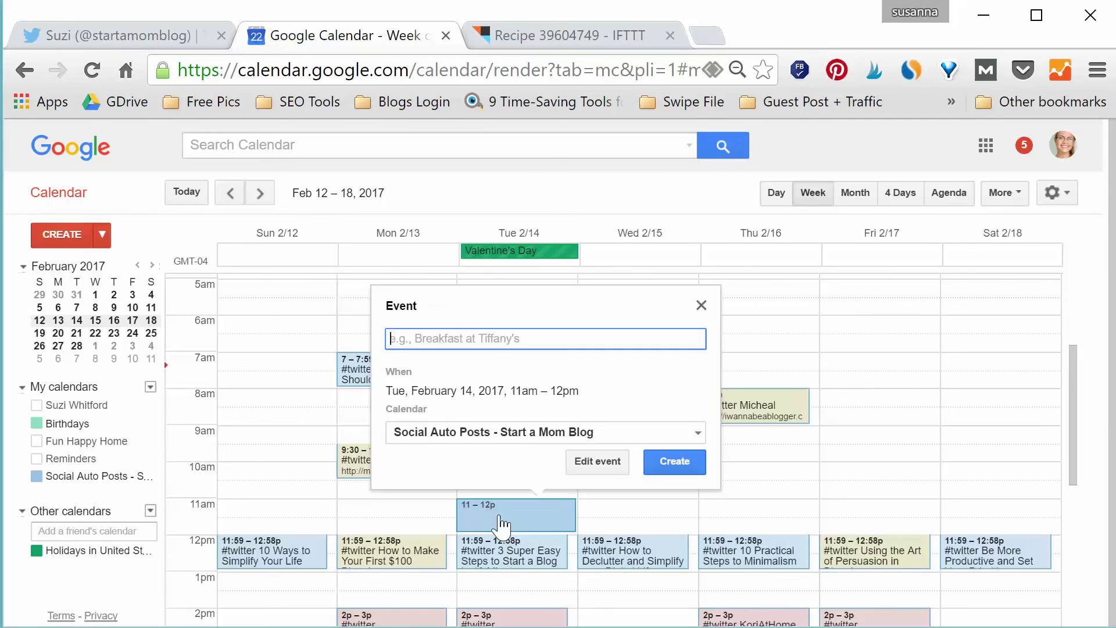
pyautogui.click(700, 305)
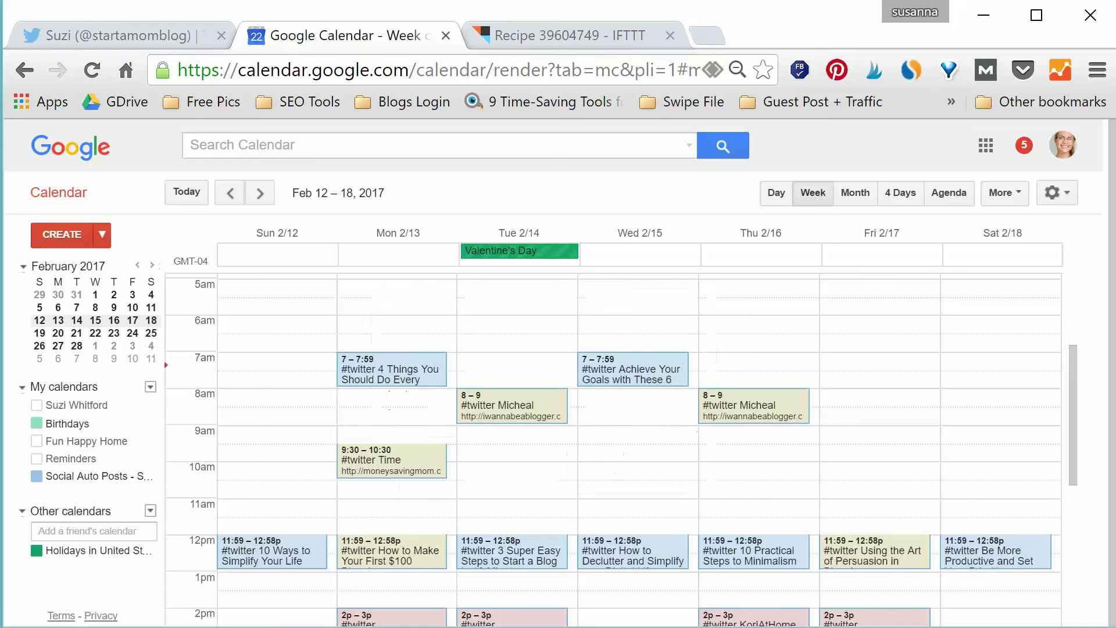
pyautogui.hotkey('alt', 'Tab')
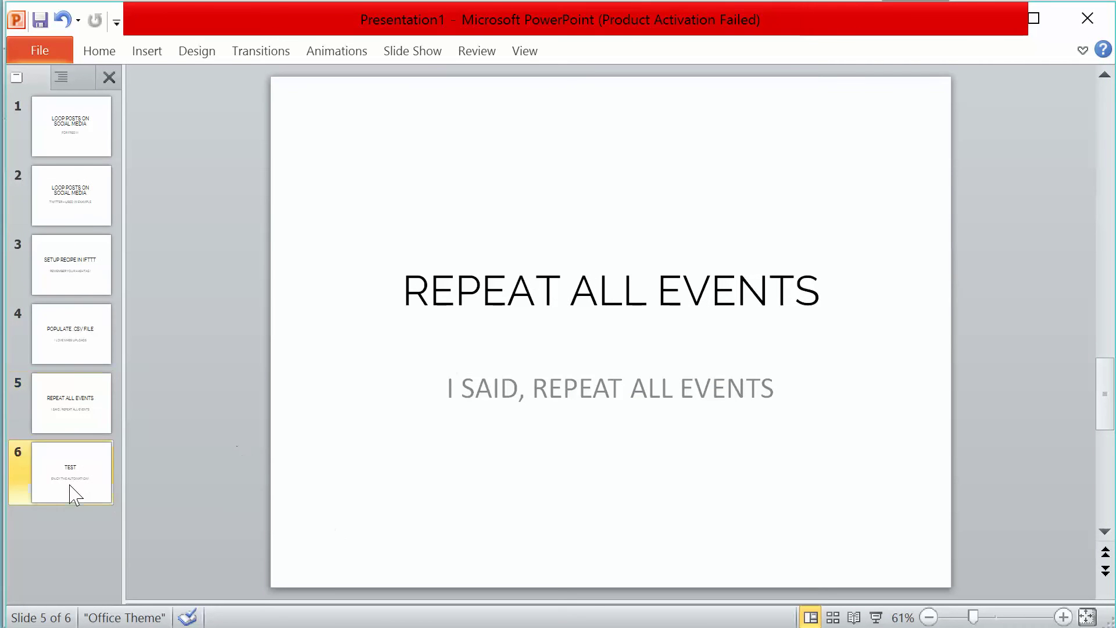
pyautogui.click(87, 491)
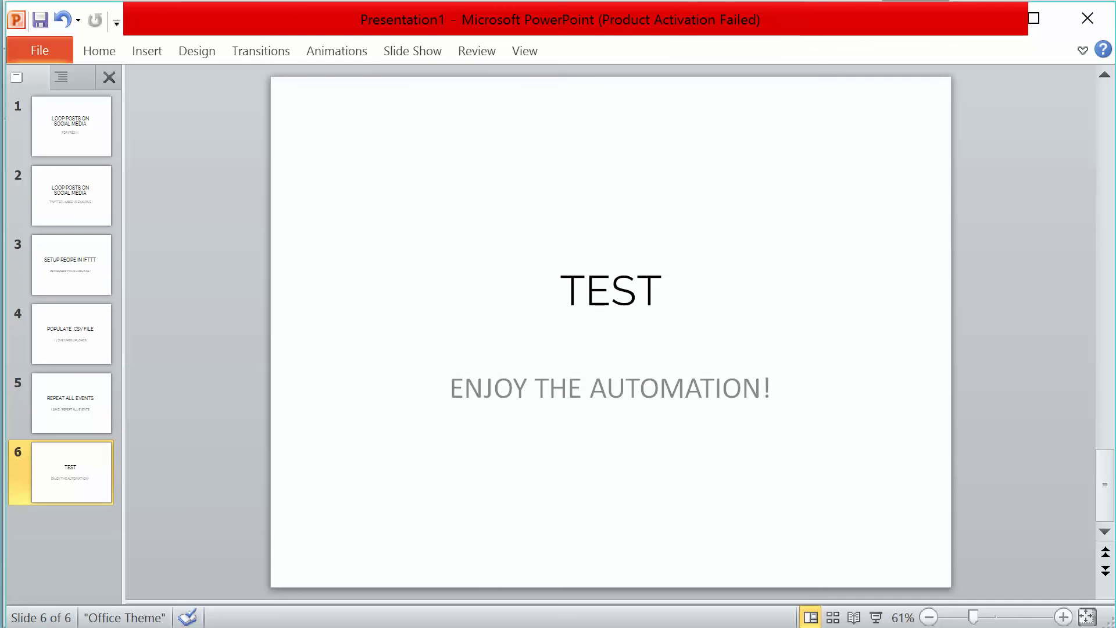
pyautogui.hotkey('alt', 'Tab')
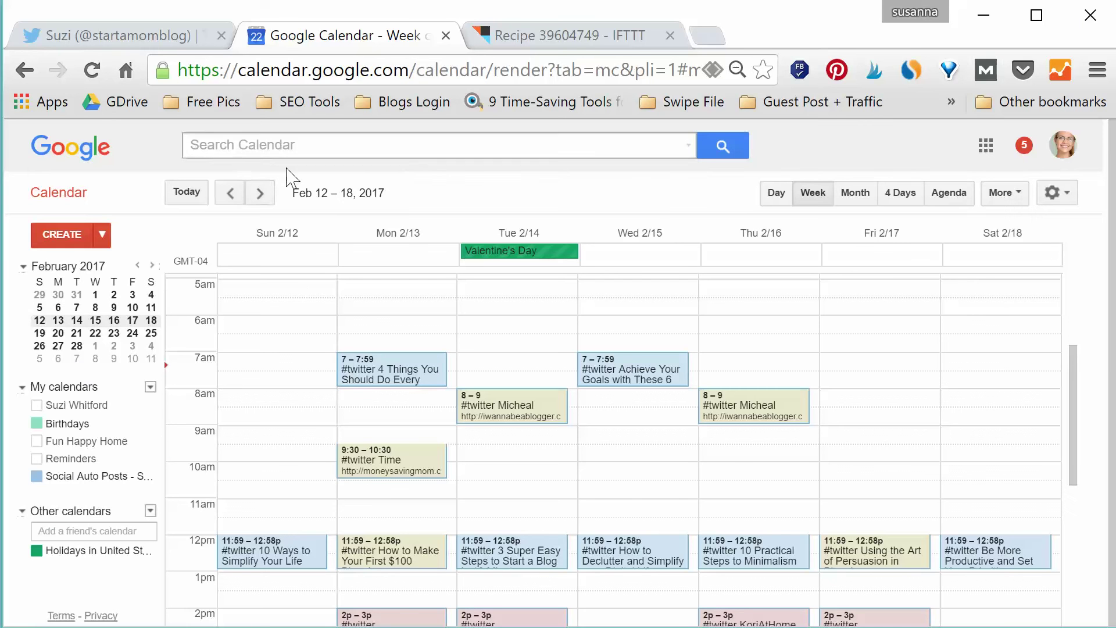
# Create a Fri 7/22 7:30–8:30am event draft titled '#twitter TEST', then open a new browser tab
pyautogui.click(176, 199)
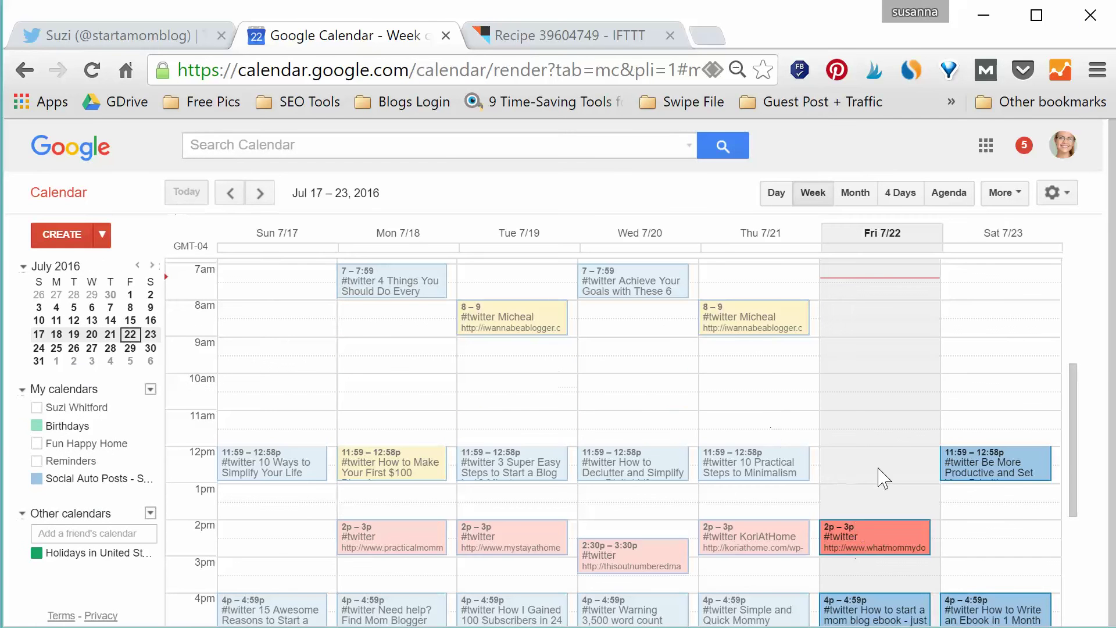
pyautogui.click(852, 297)
pyautogui.click(866, 466)
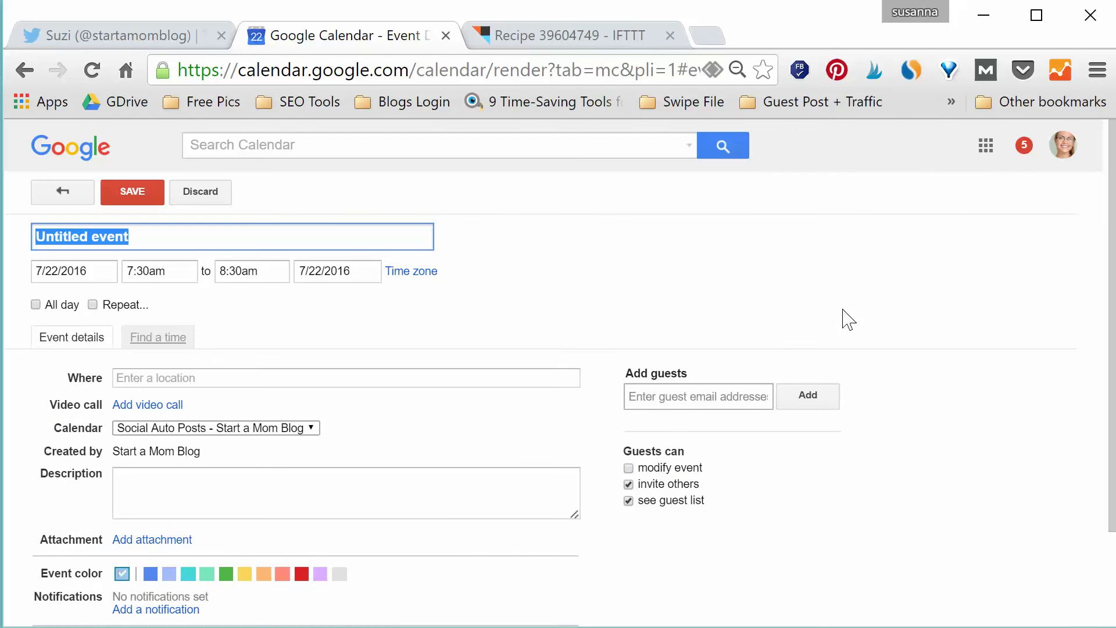
pyautogui.write('f')
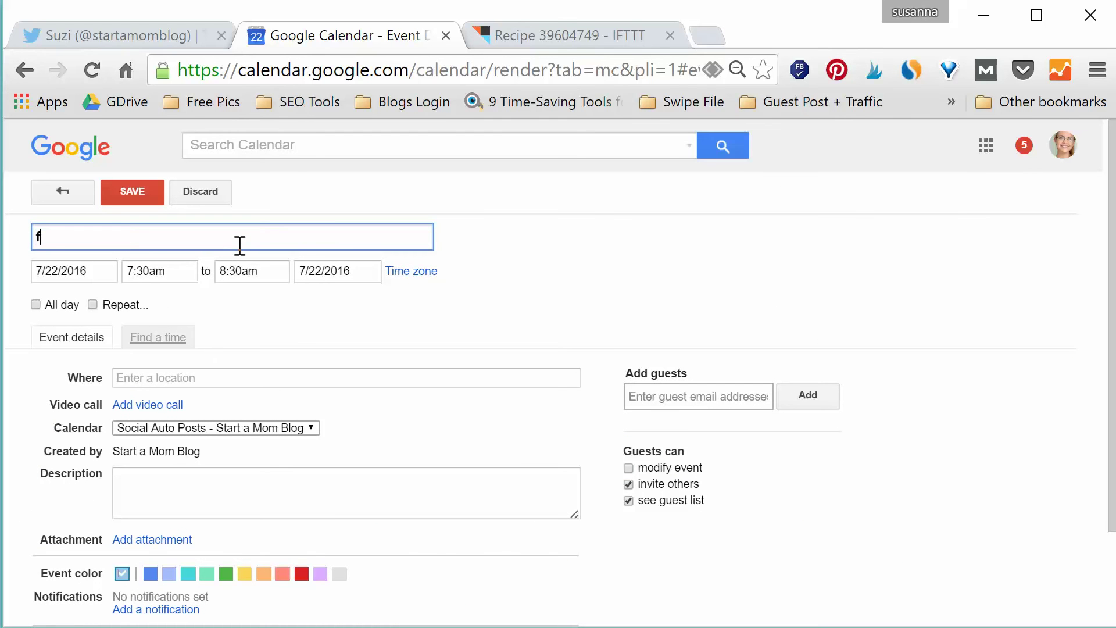
pyautogui.write('rida')
pyautogui.press('BackSpace')
pyautogui.press('BackSpace')
pyautogui.press('BackSpace')
pyautogui.press('BackSpace')
pyautogui.press('BackSpace')
pyautogui.write('#twitter TEST')
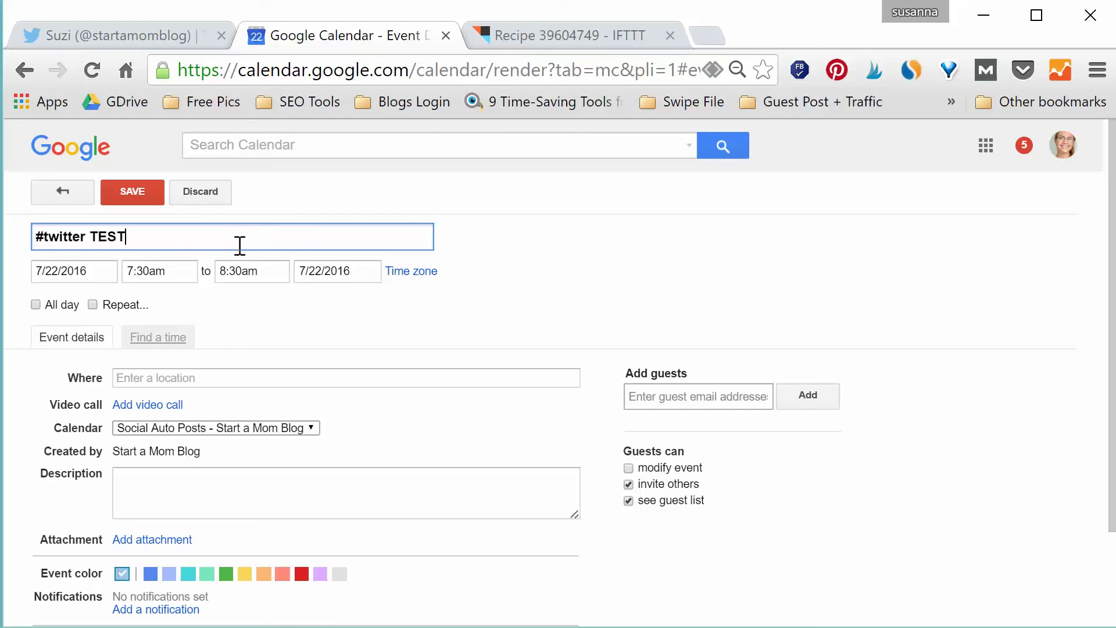
pyautogui.click(282, 379)
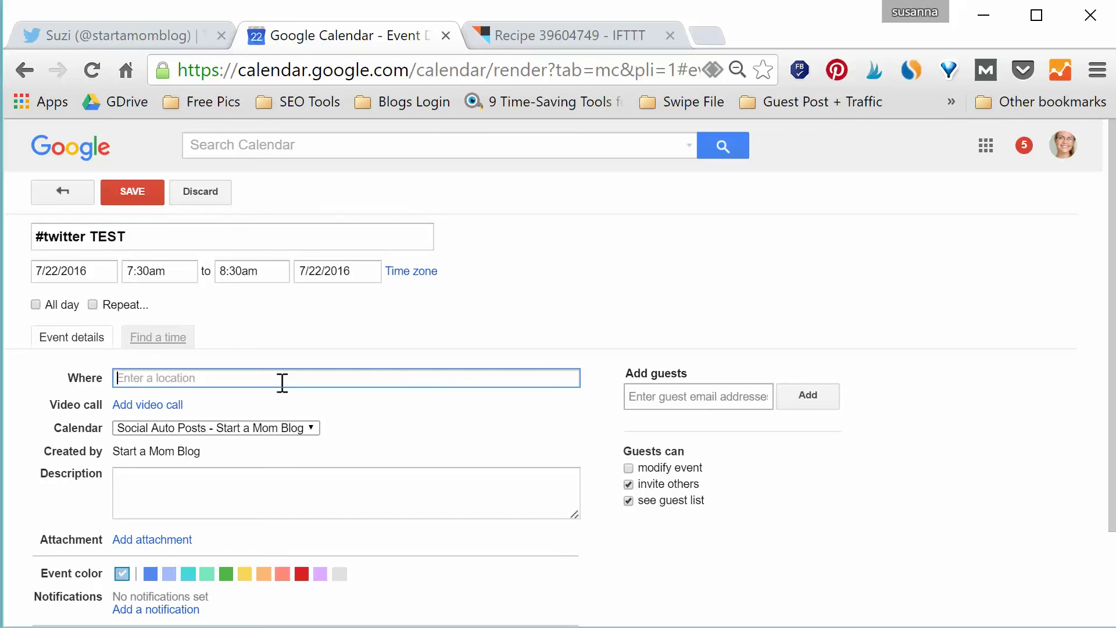
pyautogui.click(708, 36)
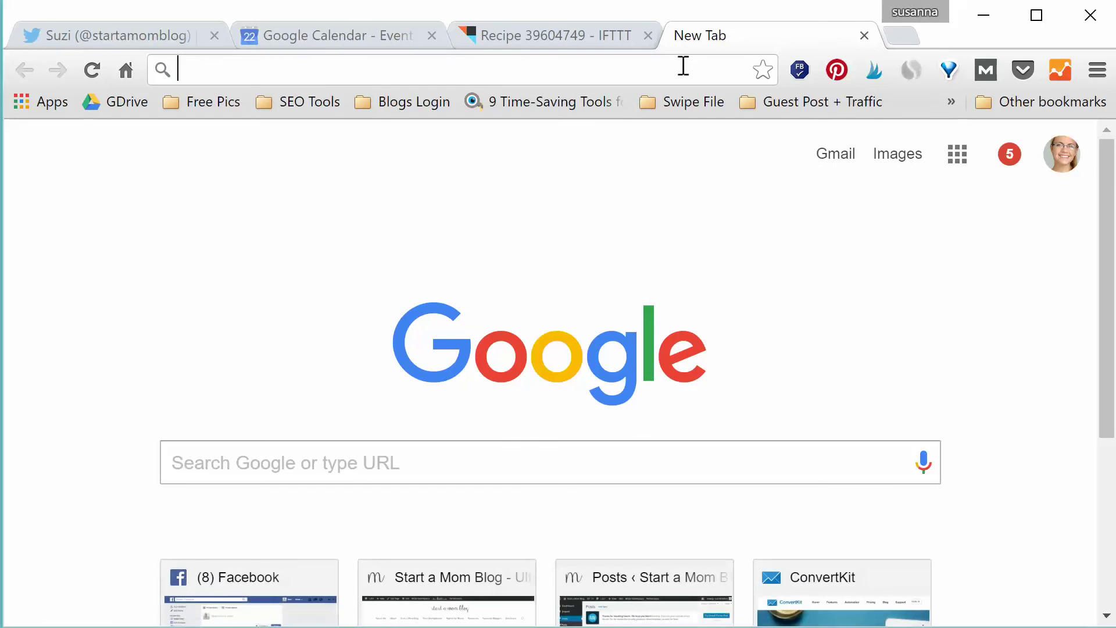
# Load the startamomblog.com/blogbynumber/ ebook page and copy its address
pyautogui.write('startamomblog.com')
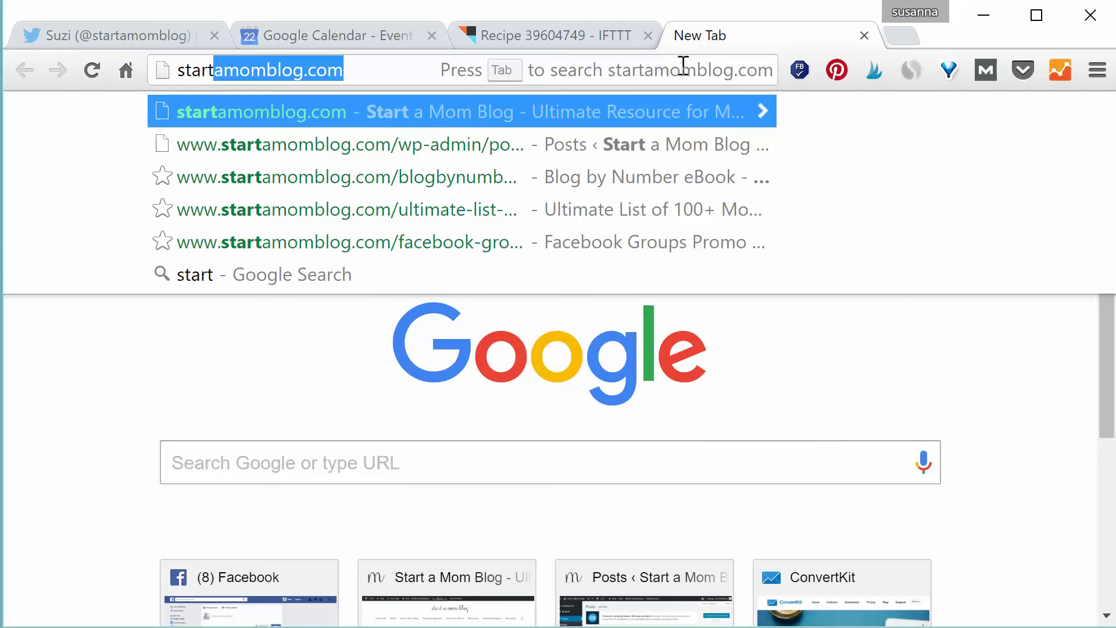
pyautogui.click(599, 177)
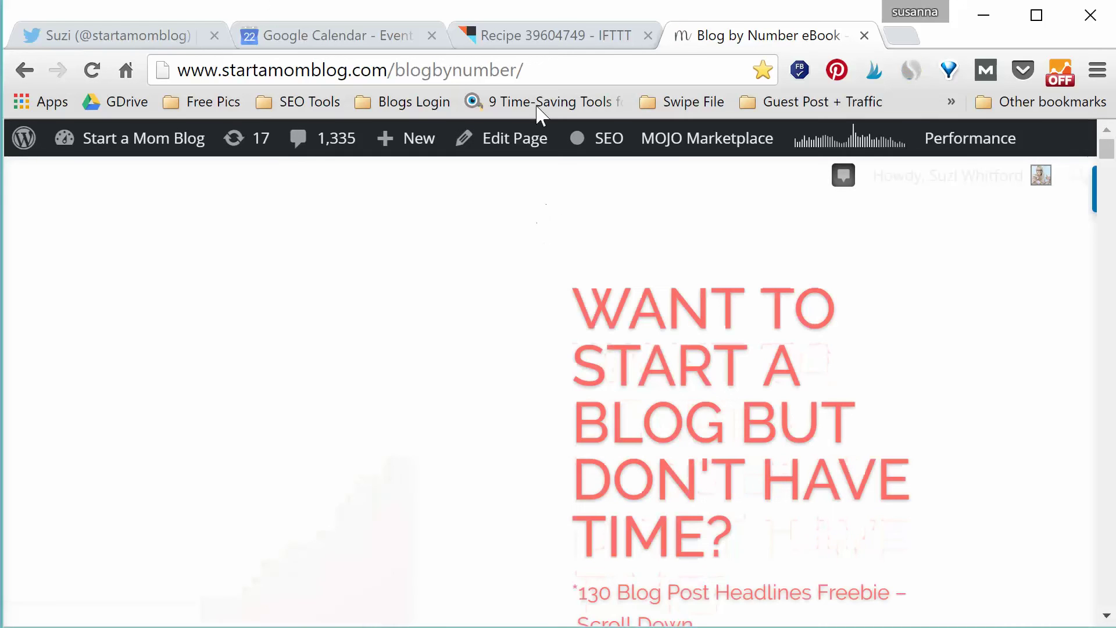
pyautogui.click(543, 72)
pyautogui.hotkey('ctrl', 'c')
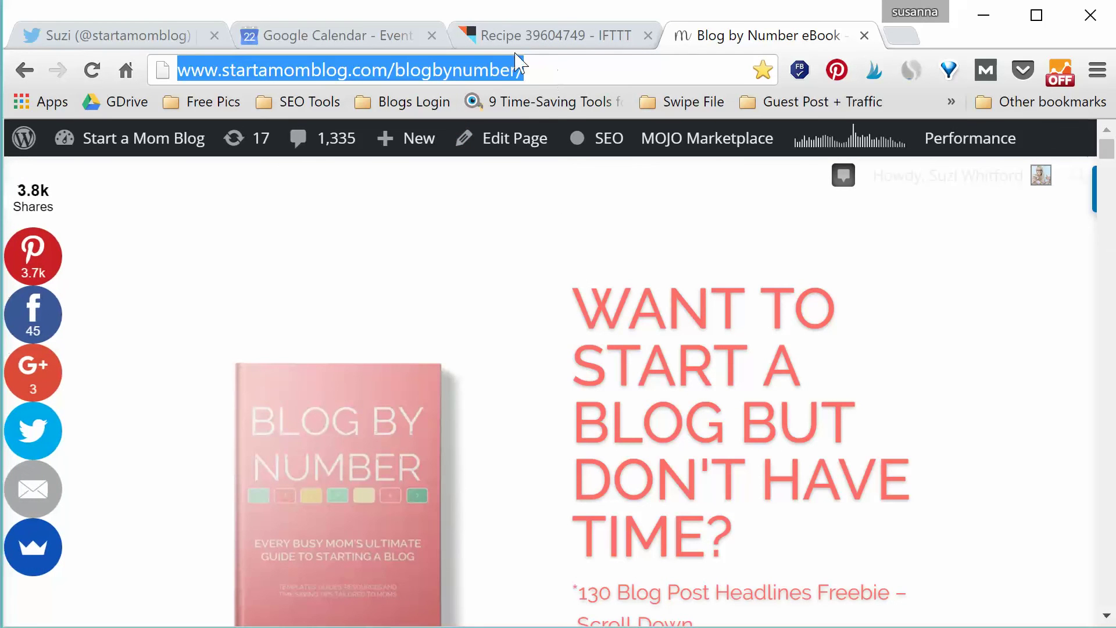
# Paste the ebook URL into Where and add the description 'Check out this ebook!' with the link
pyautogui.click(348, 33)
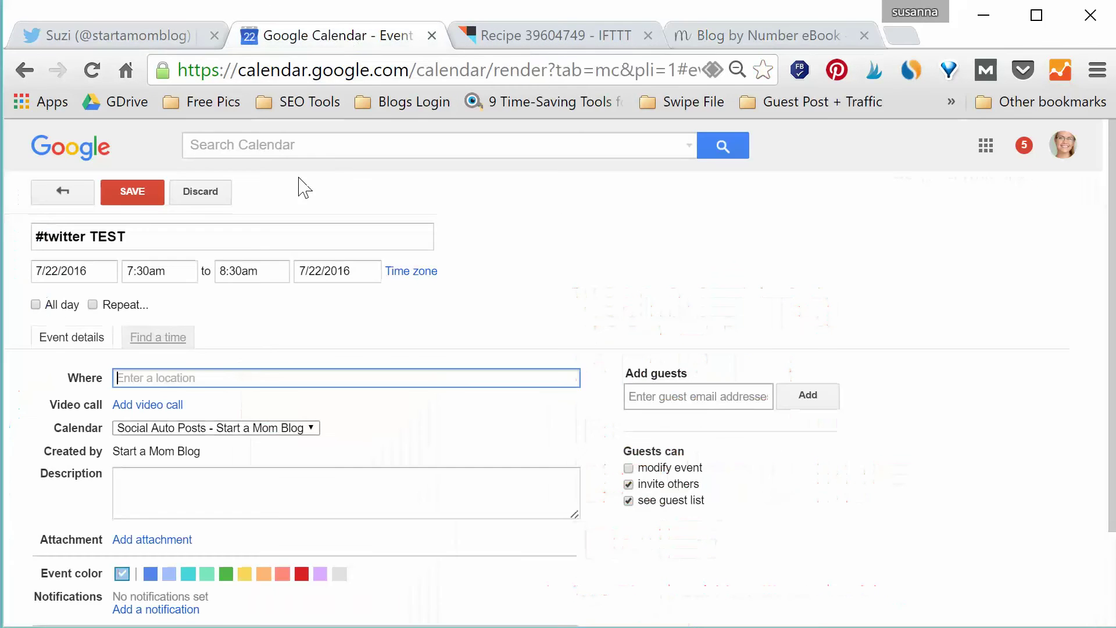
pyautogui.hotkey('ctrl', 'v')
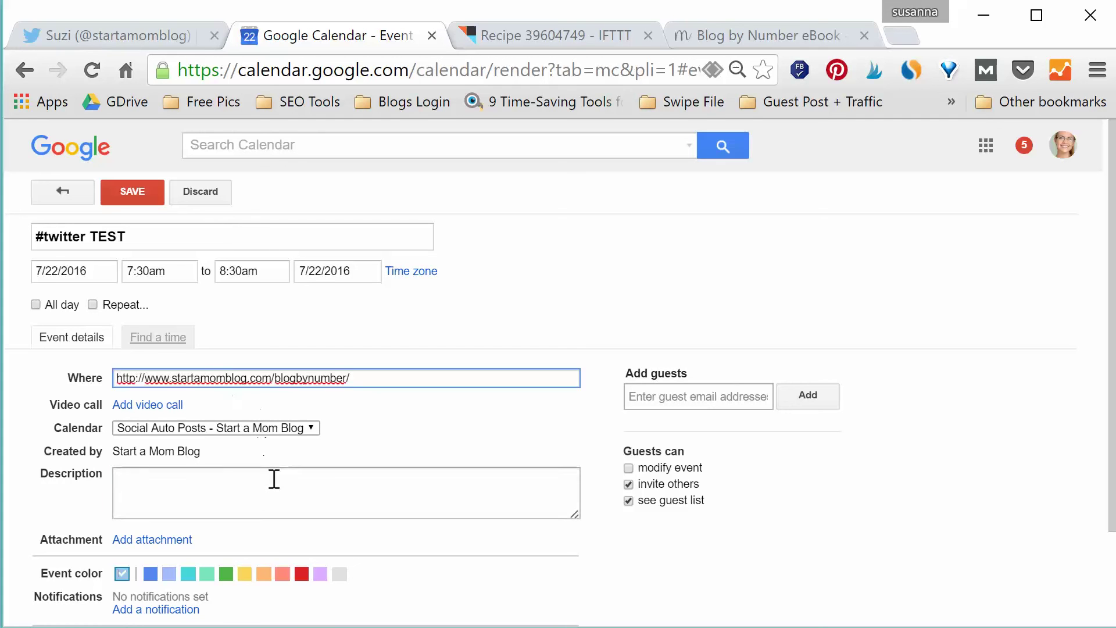
pyautogui.click(274, 479)
pyautogui.write('Check')
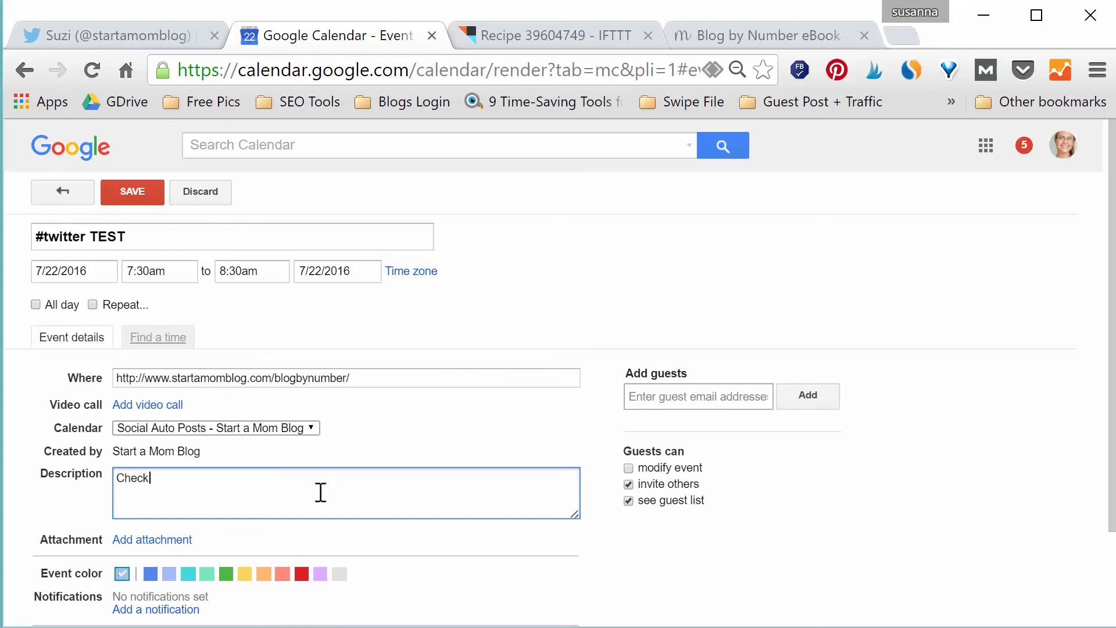
pyautogui.write(' out this ebook!')
pyautogui.hotkey('ctrl', 'v')
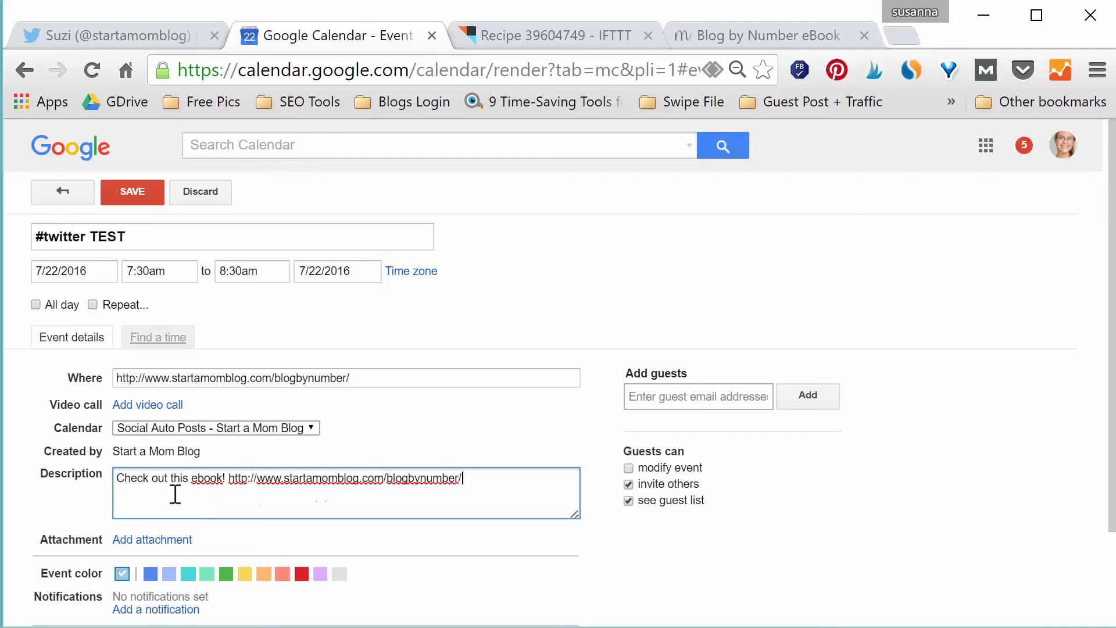
pyautogui.moveTo(124, 478); pyautogui.dragTo(512, 479)
pyautogui.click(501, 480)
pyautogui.click(391, 375)
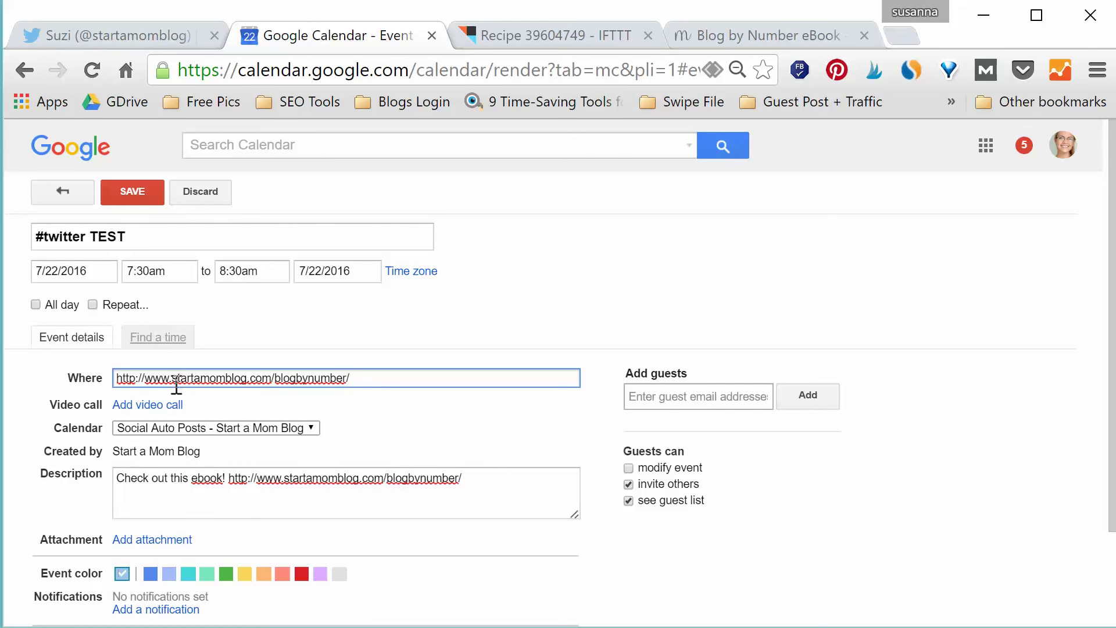
# Check the Location entry in cell H6 of the auto-tweets spreadsheet, then return to Calendar
pyautogui.hotkey('alt', 'Tab')
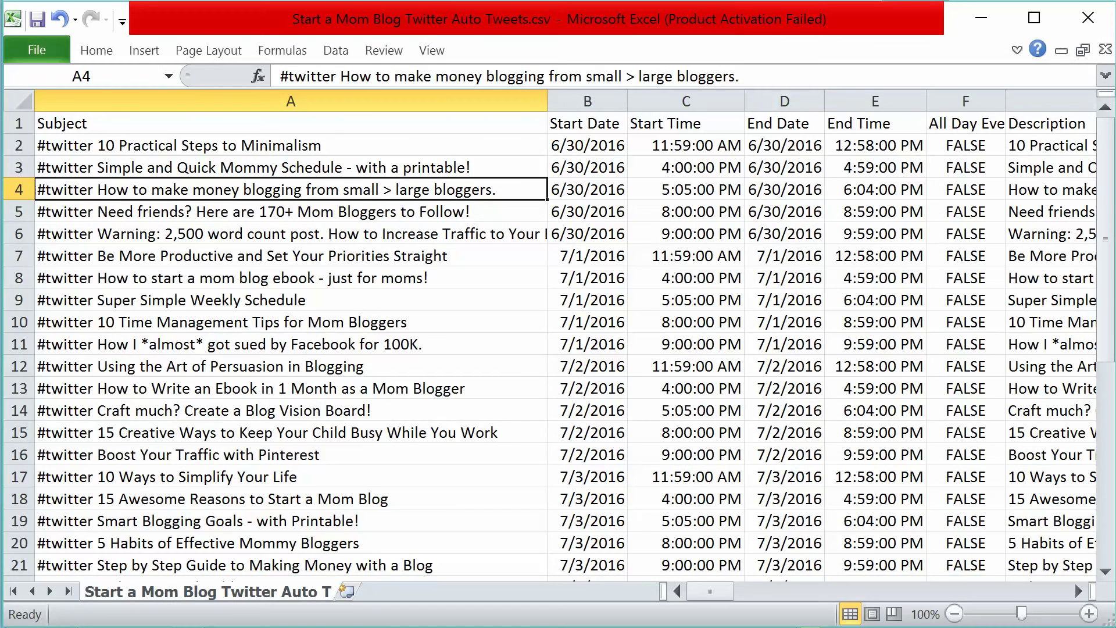
pyautogui.moveTo(723, 591); pyautogui.dragTo(813, 599)
pyautogui.click(1037, 236)
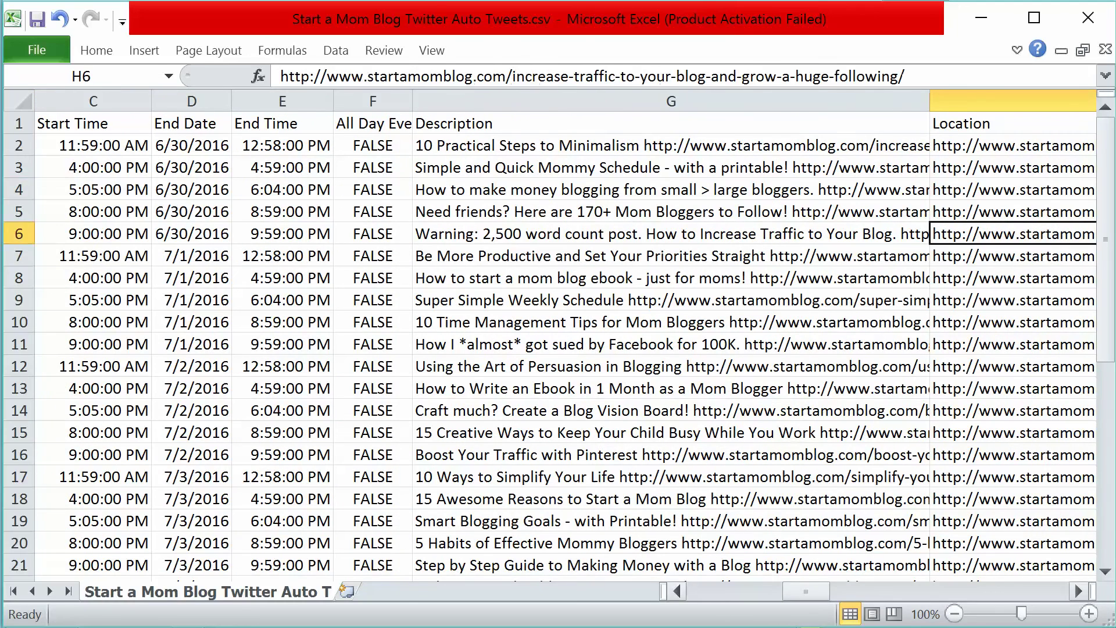
pyautogui.hotkey('alt', 'Tab')
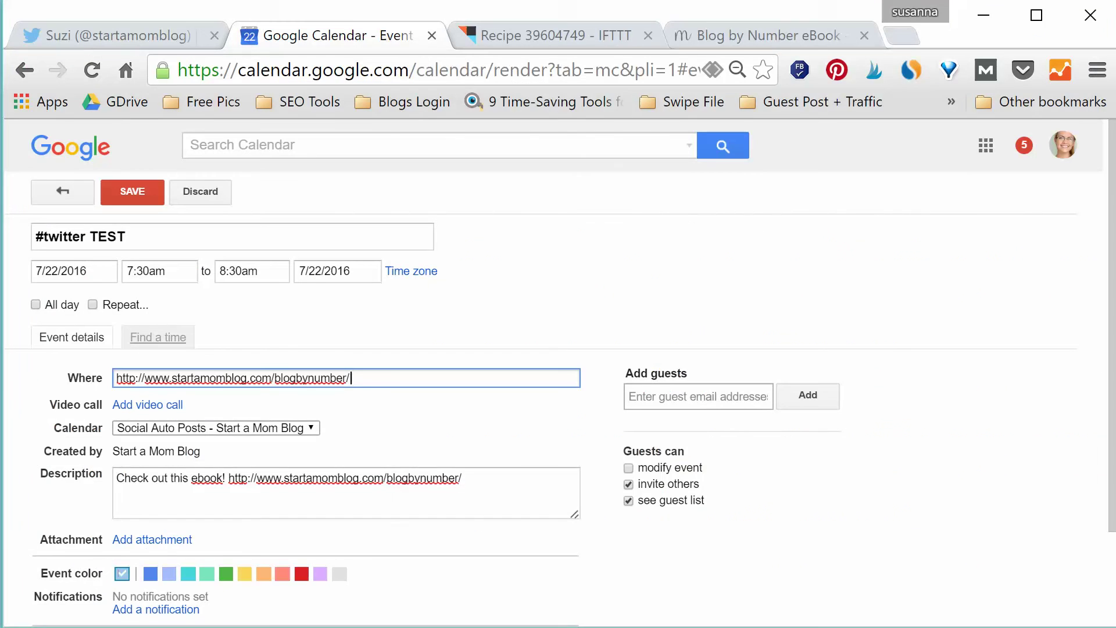
# Keep the Social Auto Posts calendar and change the start time to 7:28am
pyautogui.click(274, 430)
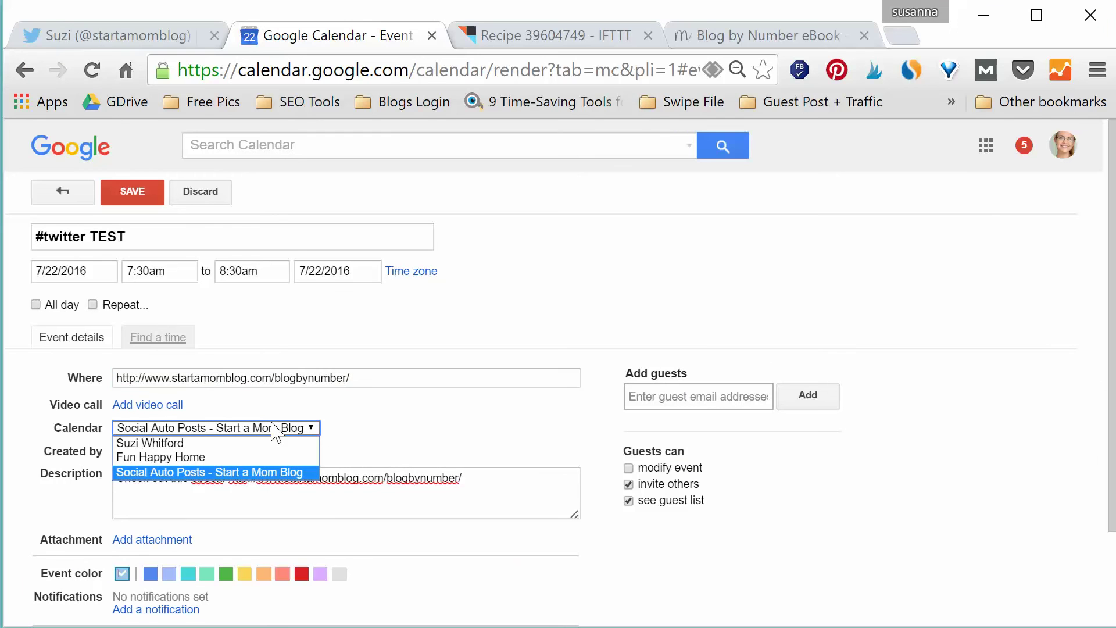
pyautogui.click(273, 430)
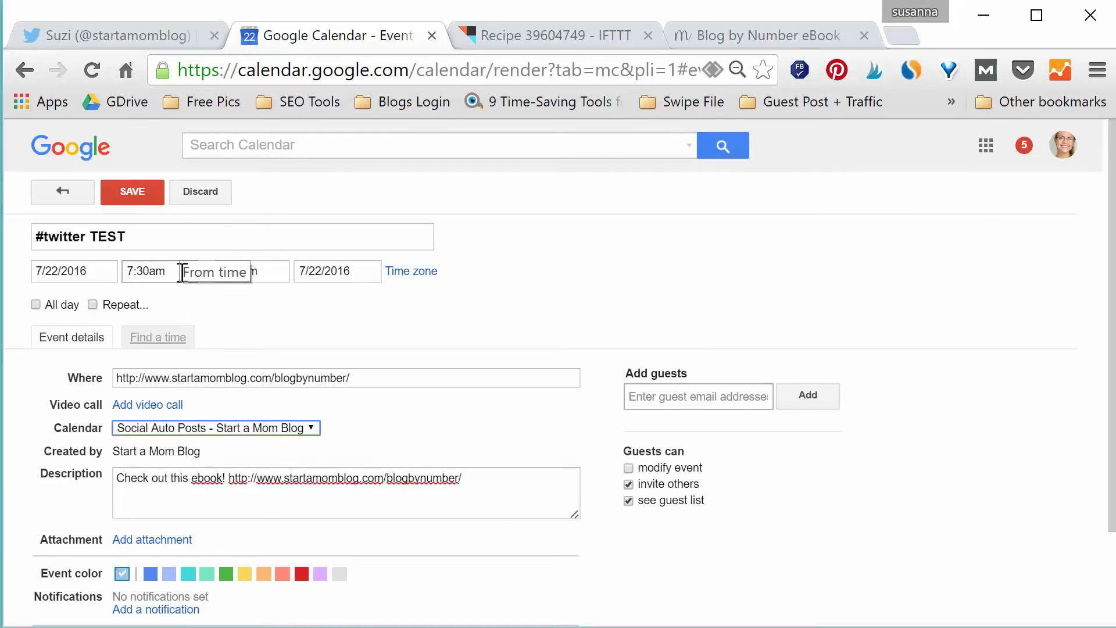
pyautogui.click(151, 271)
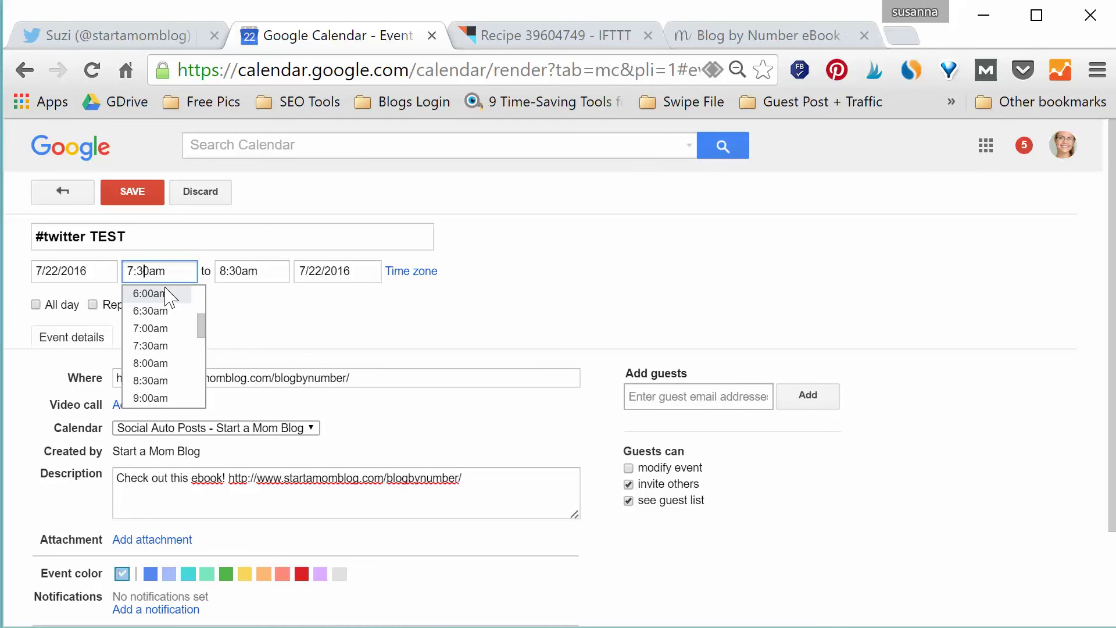
pyautogui.press('BackSpace')
pyautogui.press('BackSpace')
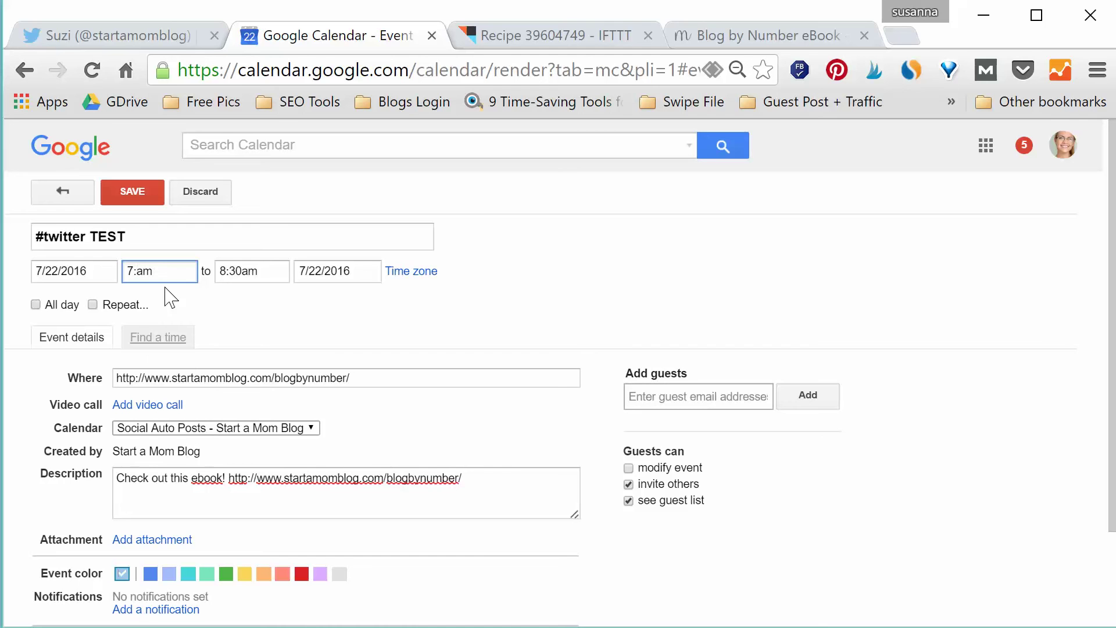
pyautogui.write('28')
# Leave the event non-repeating and save '#twitter TEST'
pyautogui.click(108, 308)
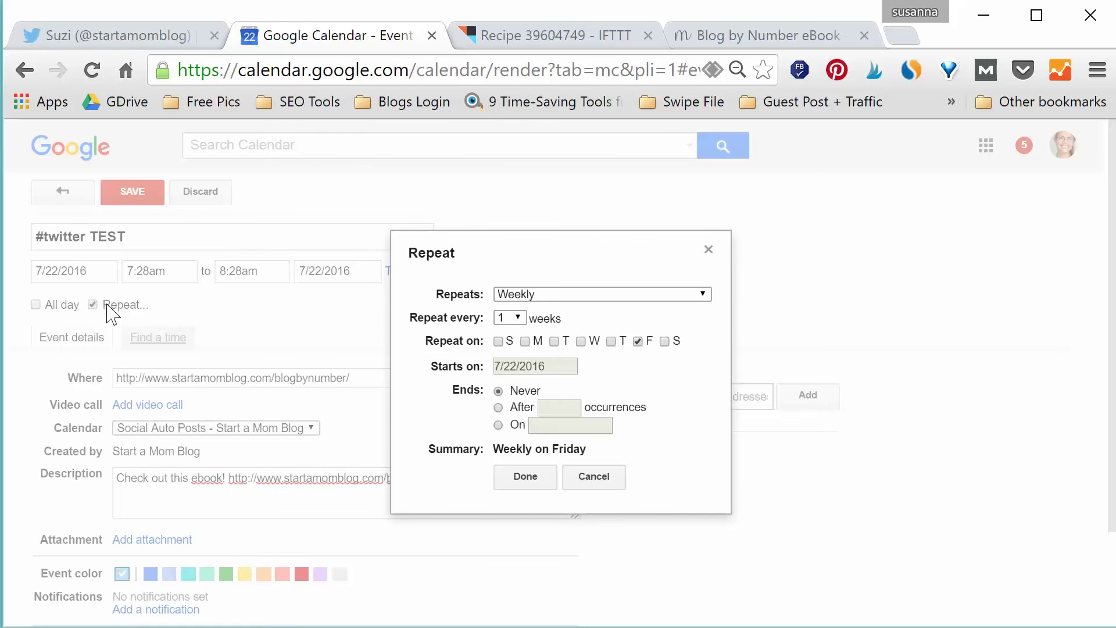
pyautogui.click(708, 251)
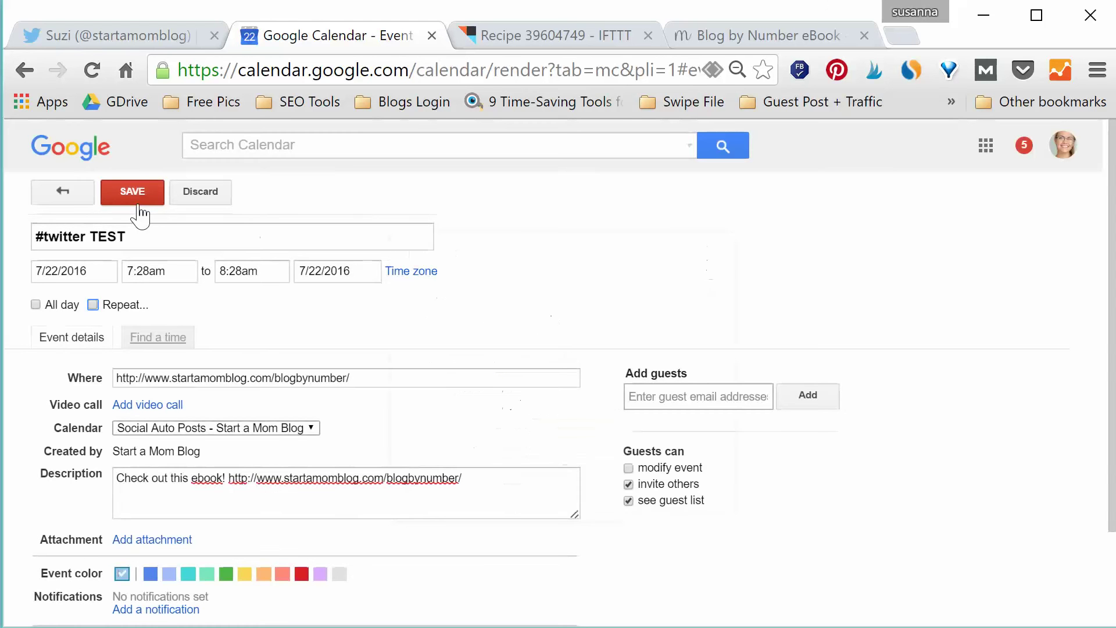
pyautogui.click(140, 198)
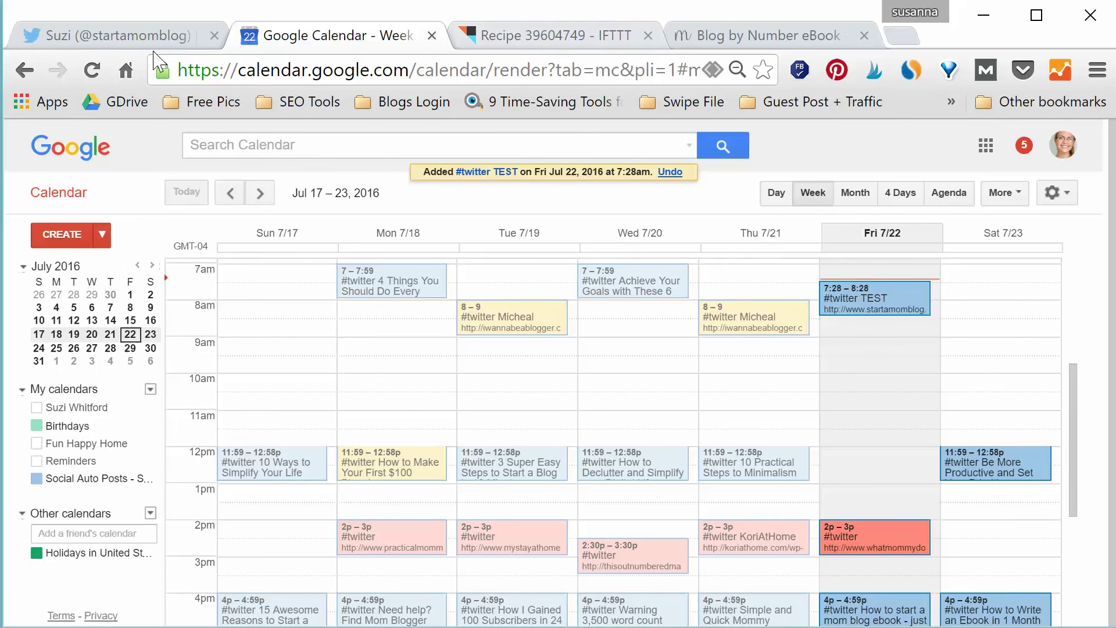
# Run IFTTT recipe 39604749 immediately with a manual Check now
pyautogui.click(139, 38)
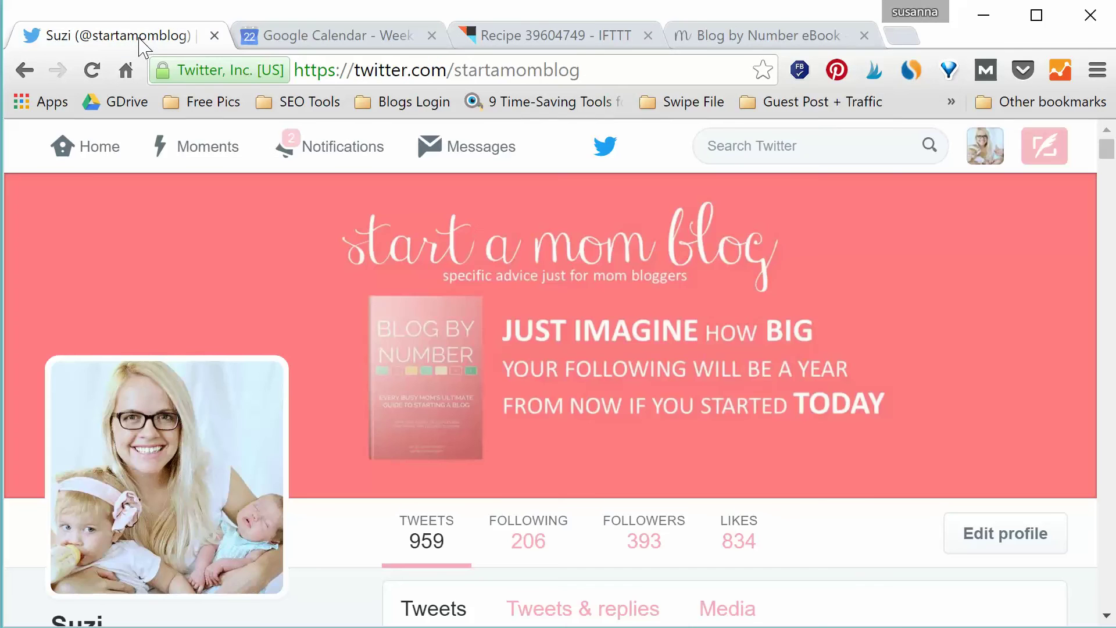
pyautogui.click(523, 38)
pyautogui.scroll(-10, 716, 282)
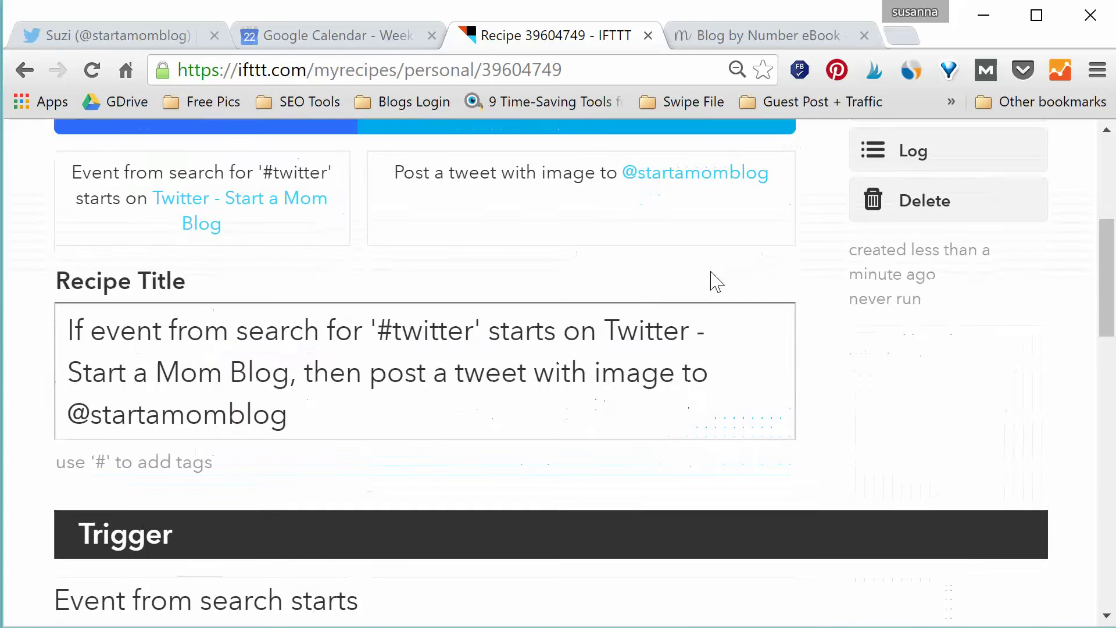
pyautogui.scroll(8, 716, 281)
pyautogui.scroll(-3, 762, 269)
pyautogui.scroll(5, 895, 224)
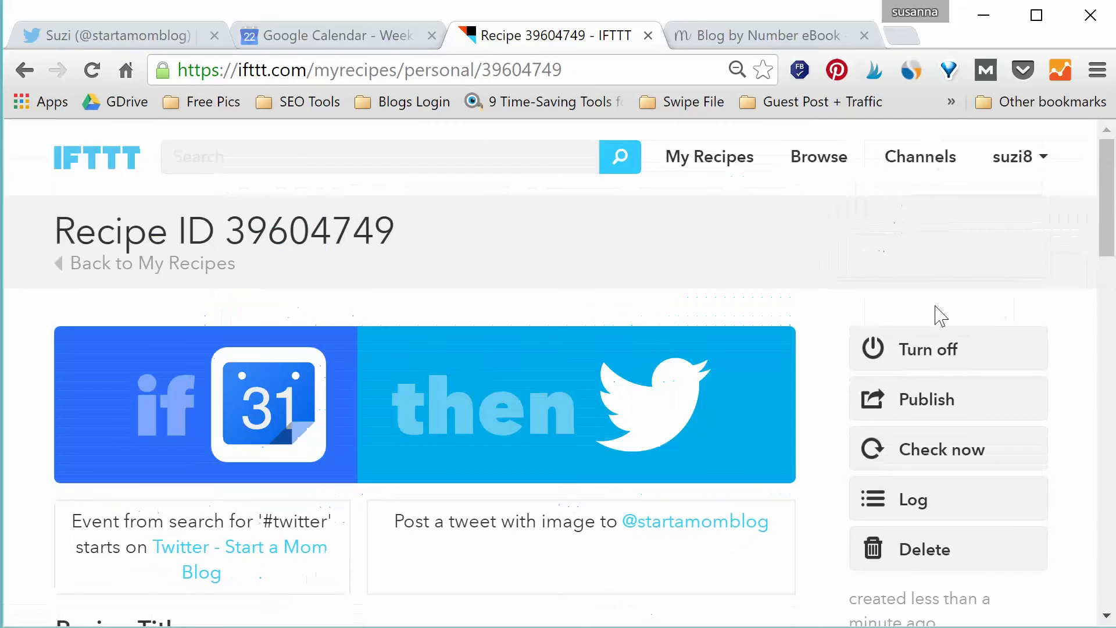
pyautogui.click(943, 457)
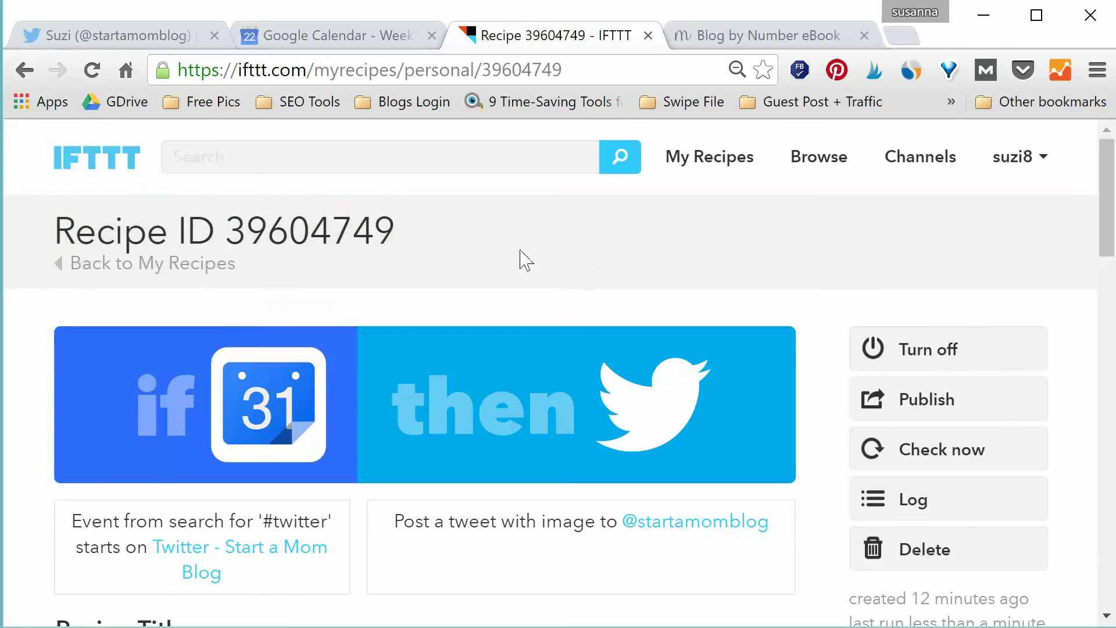
# Reload the Twitter profile page to fetch the latest tweets
pyautogui.click(119, 36)
pyautogui.click(358, 72)
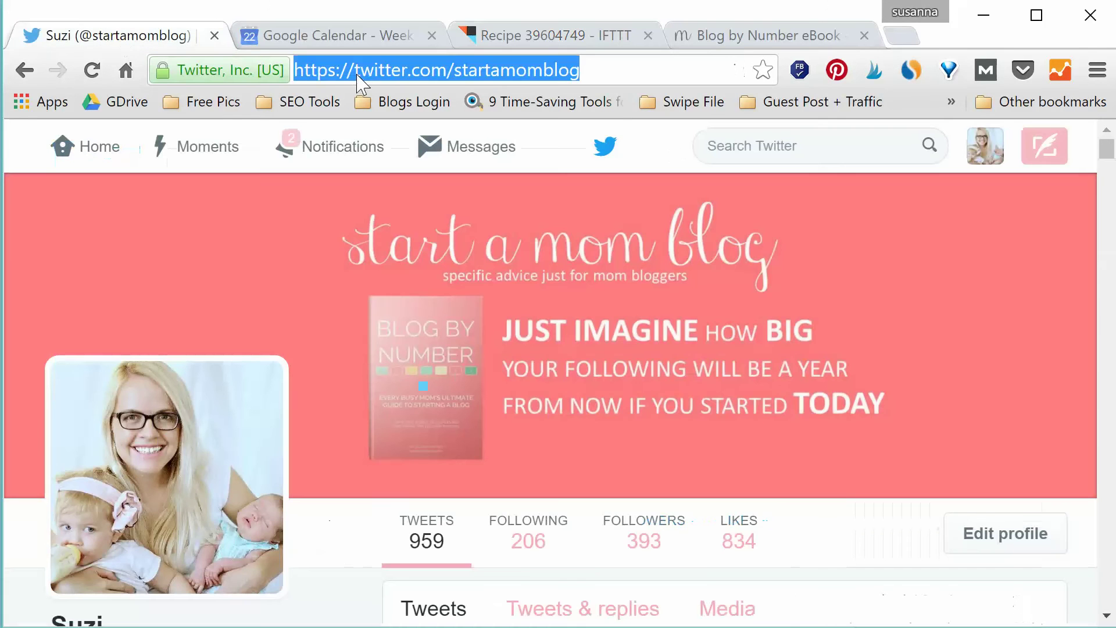
pyautogui.press('Return')
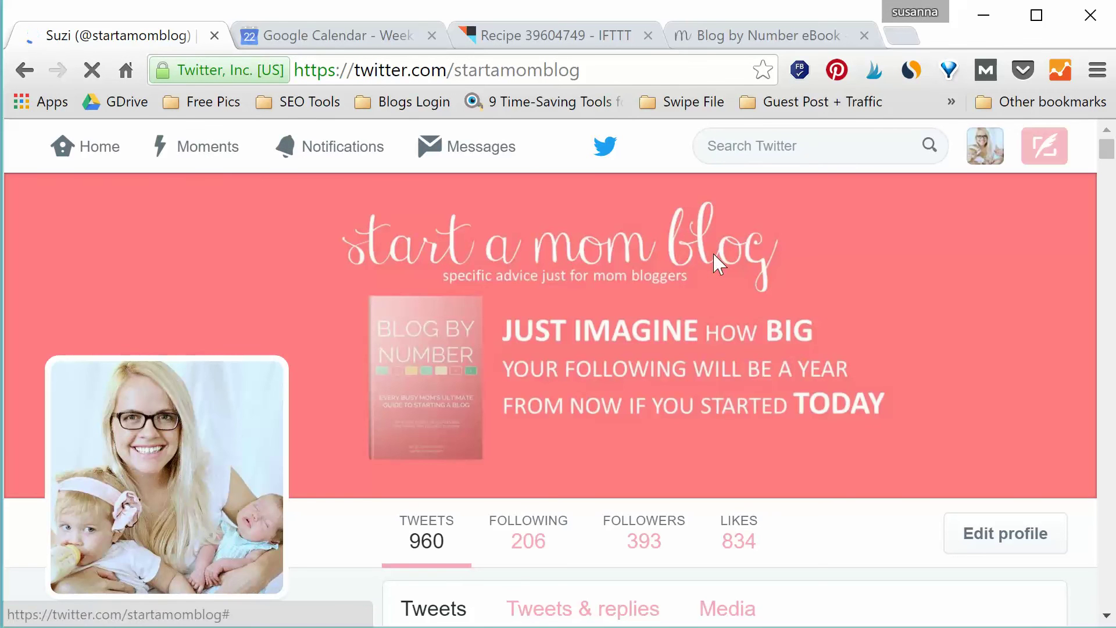
# Find the new 'Check out this ebook!' tweet with its Blog by Number image
pyautogui.scroll(-12, 719, 264)
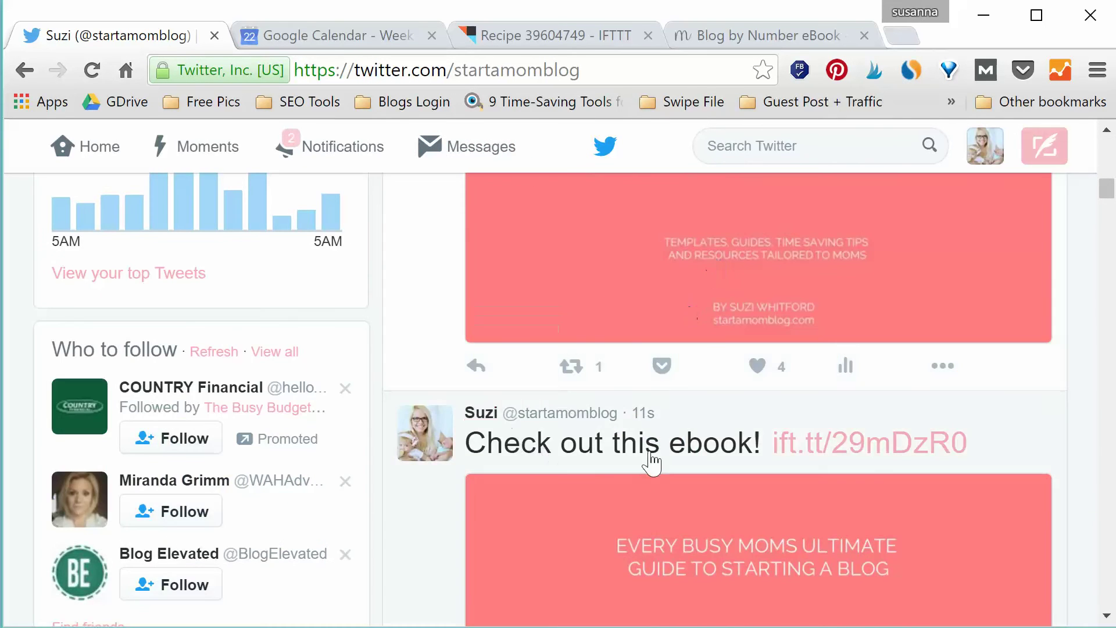
pyautogui.scroll(-6, 683, 454)
pyautogui.scroll(6, 736, 432)
pyautogui.scroll(-7, 737, 433)
pyautogui.scroll(-7, 702, 381)
pyautogui.scroll(15, 702, 380)
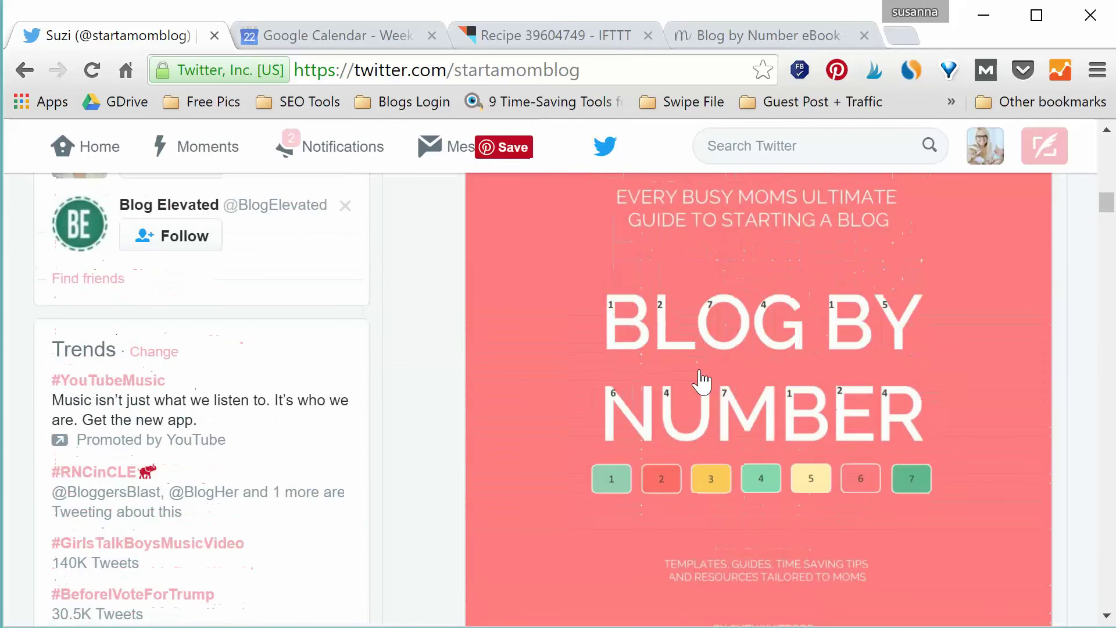
pyautogui.scroll(-7, 702, 381)
pyautogui.scroll(-1, 702, 380)
pyautogui.scroll(1, 702, 380)
pyautogui.scroll(6, 700, 384)
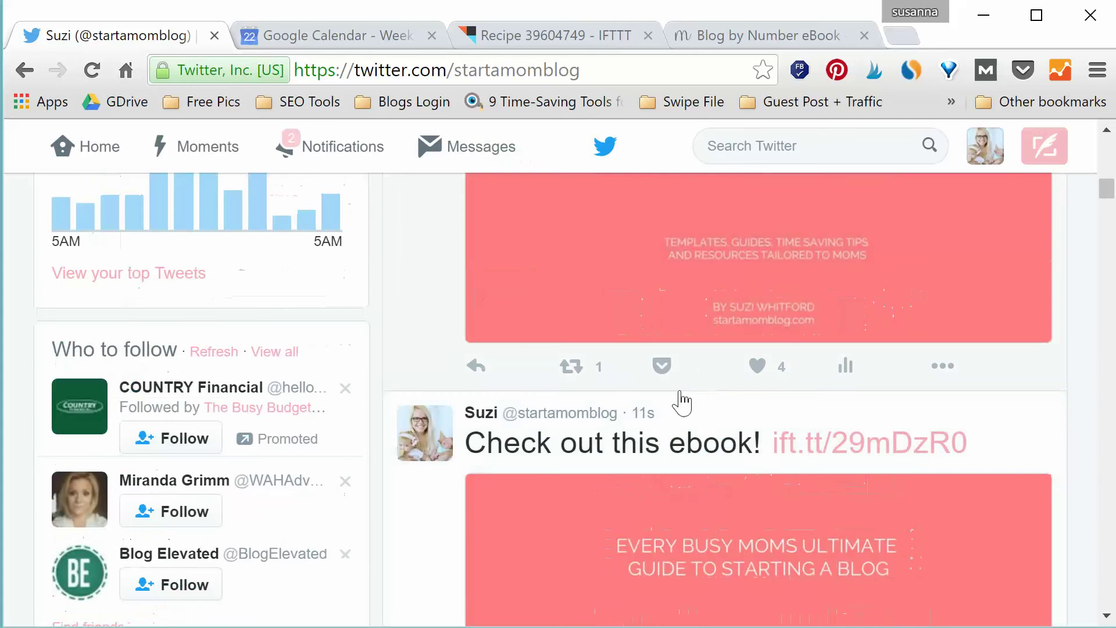
pyautogui.scroll(-6, 667, 406)
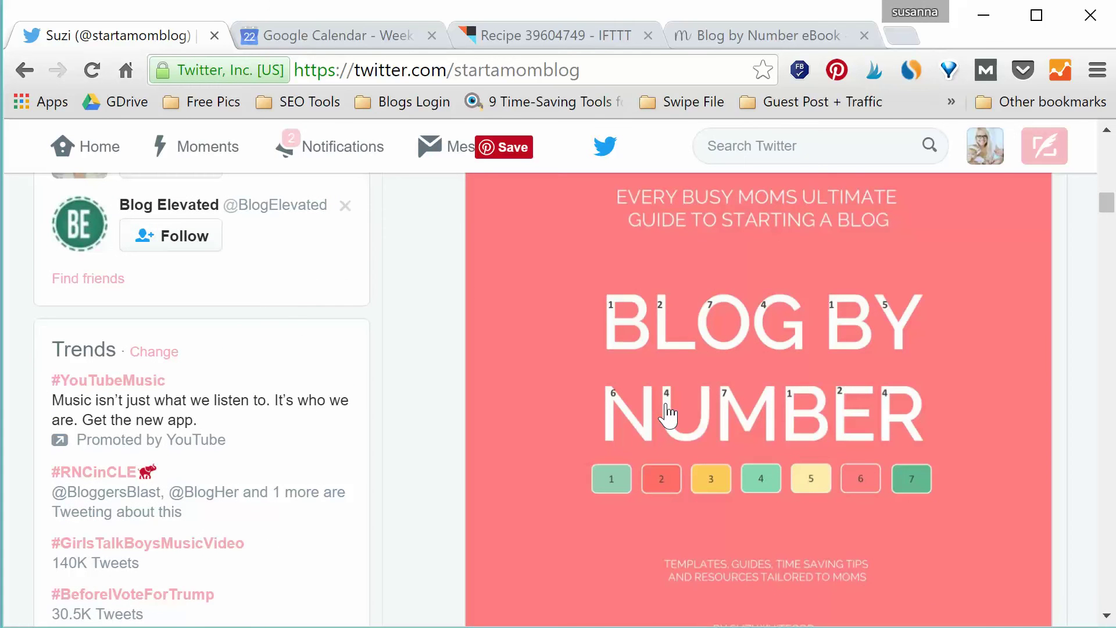